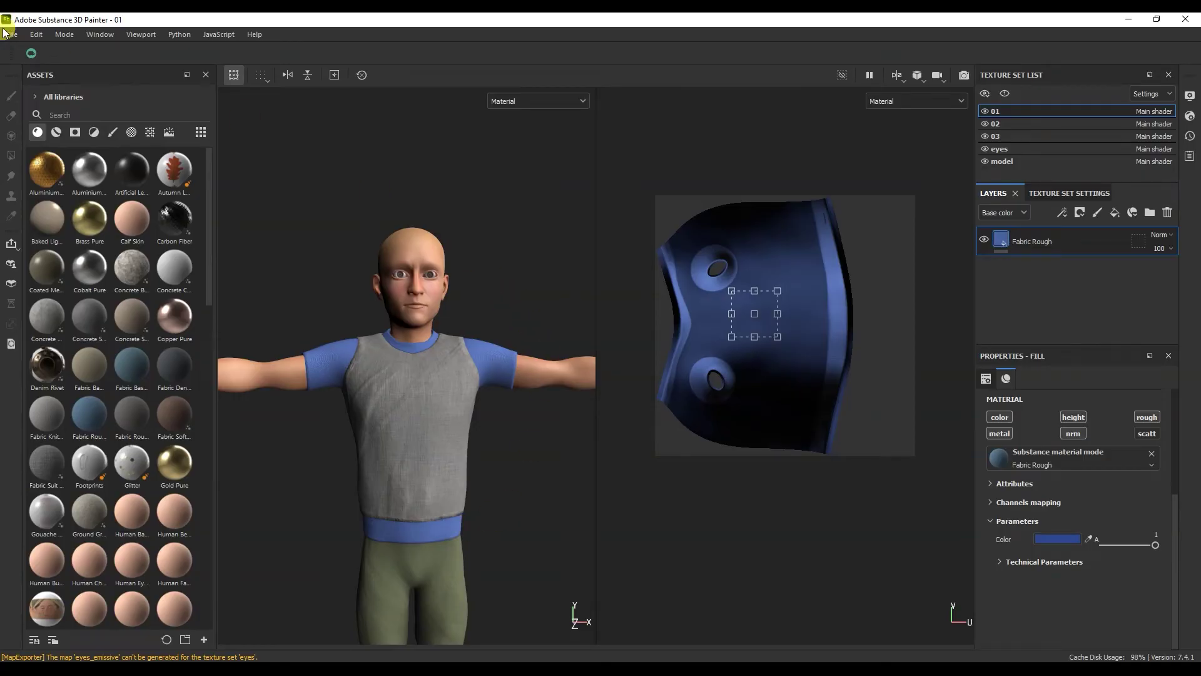
- Open the texture export settings and inspect the output maps of the PBR Metallic Roughness preset
click(5, 32)
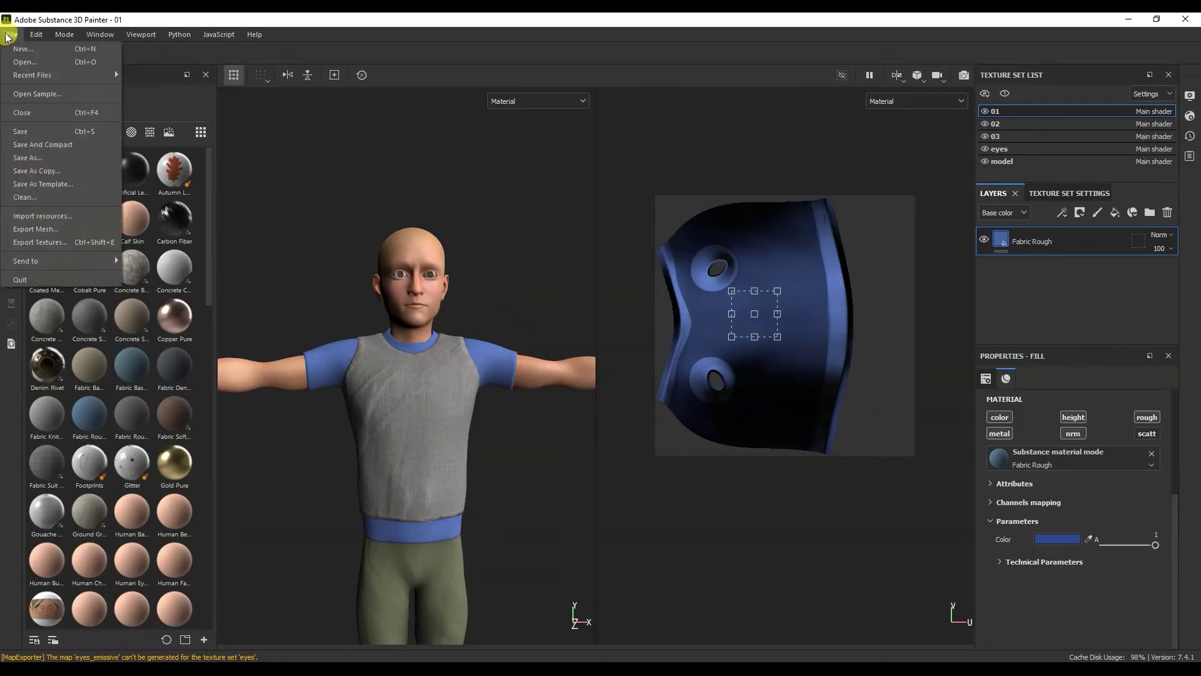
click(91, 241)
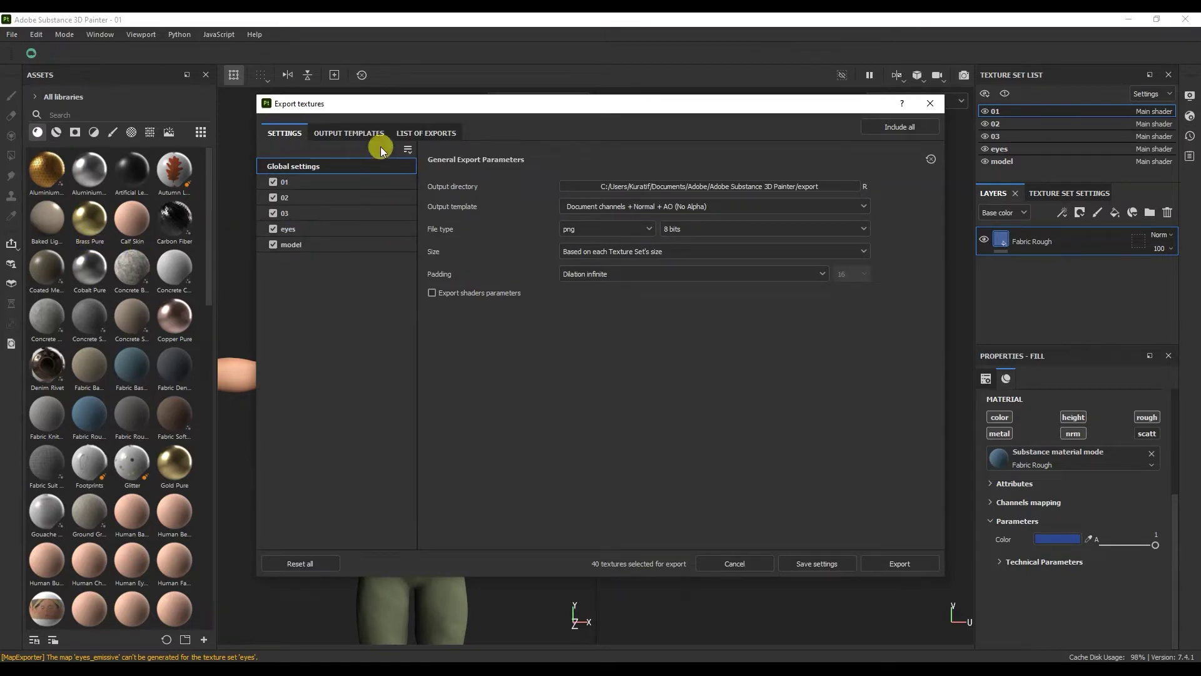
click(354, 131)
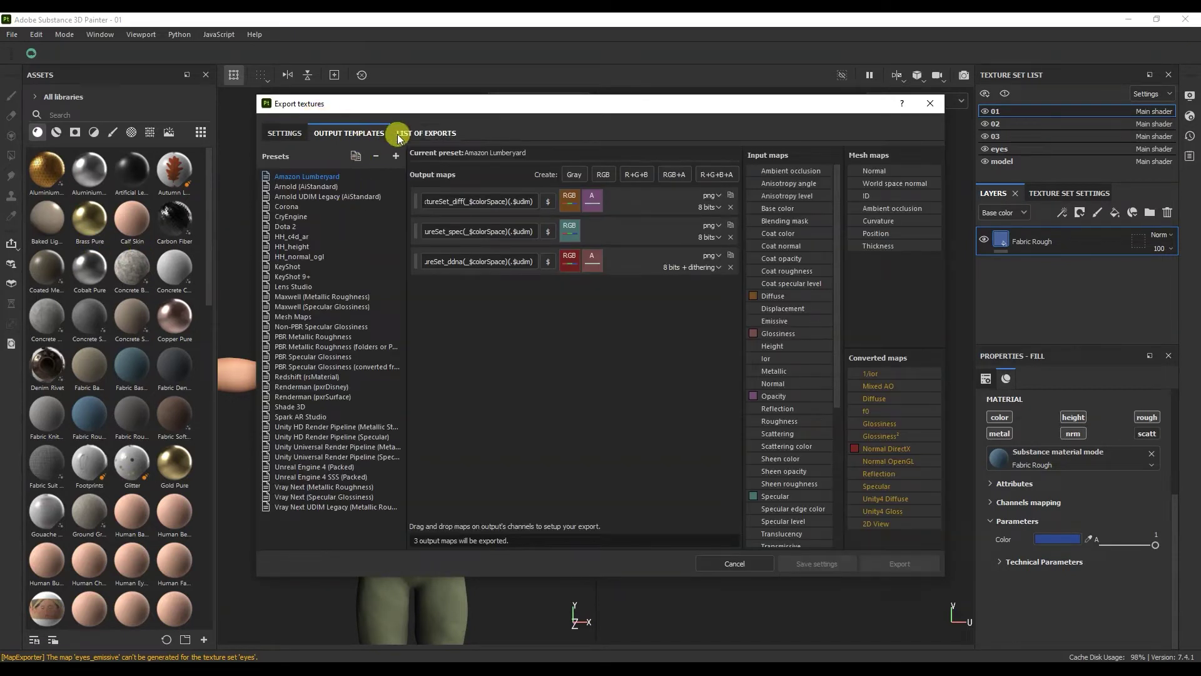
click(309, 337)
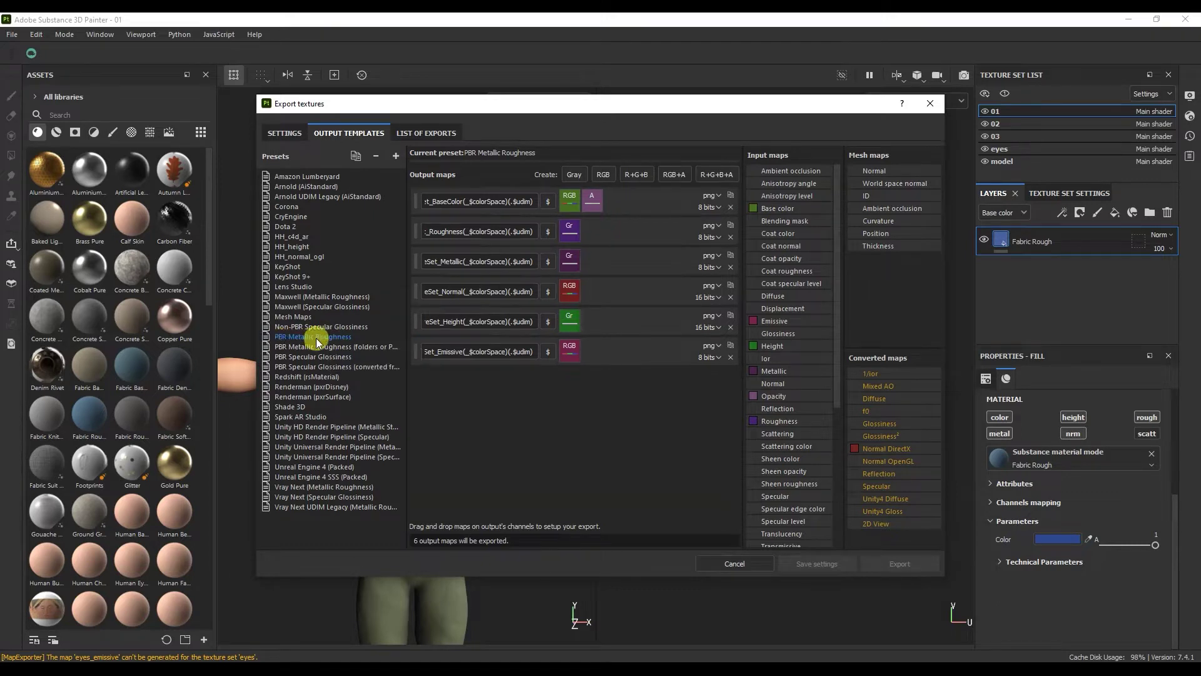
- Set the export's output directory to D:/Dream_team_vudaboo/CG eng/09/tex and its output template to PBR Metallic Roughness
click(285, 132)
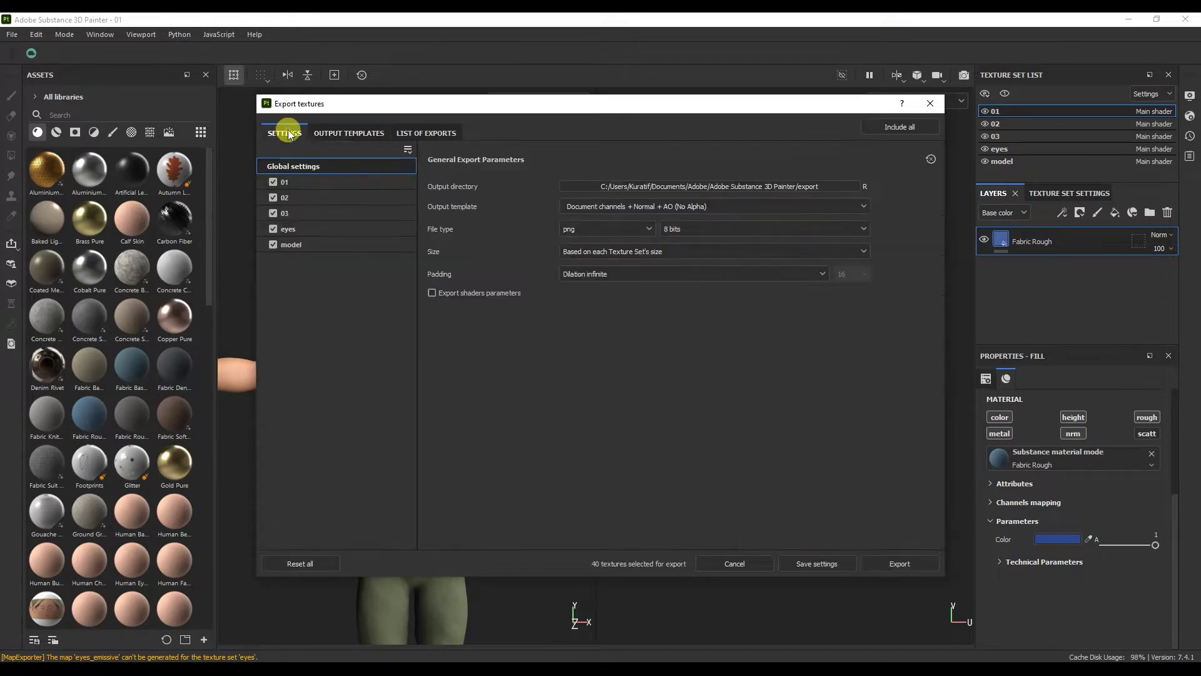
click(655, 188)
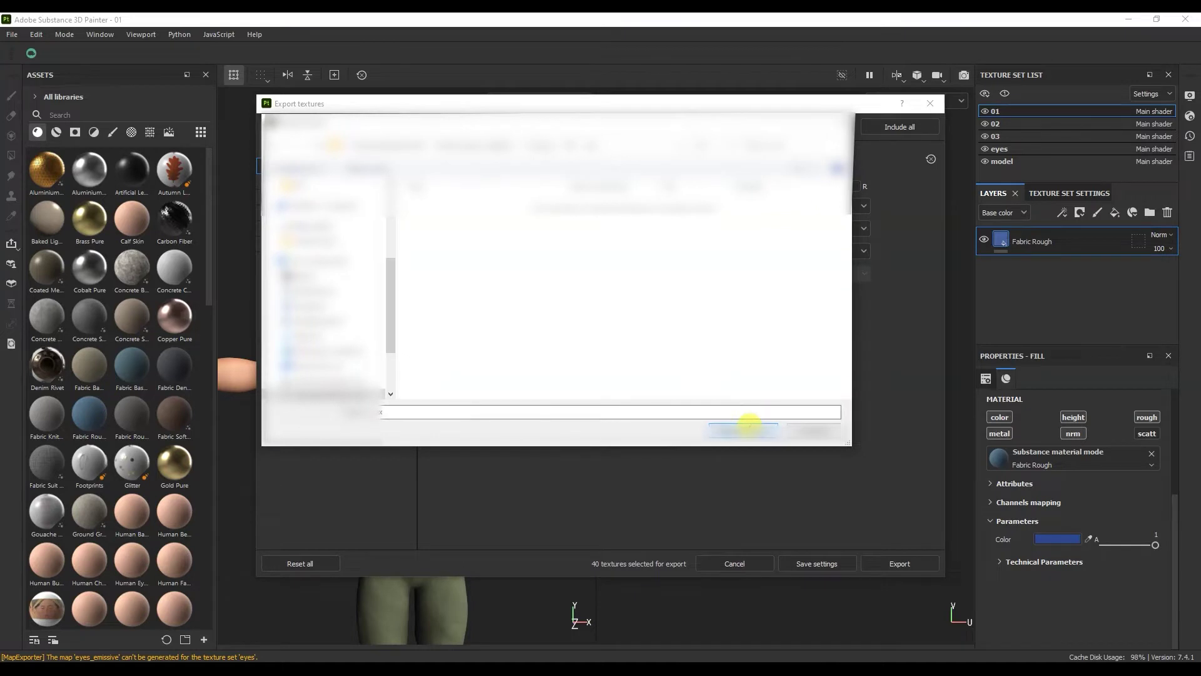
click(611, 206)
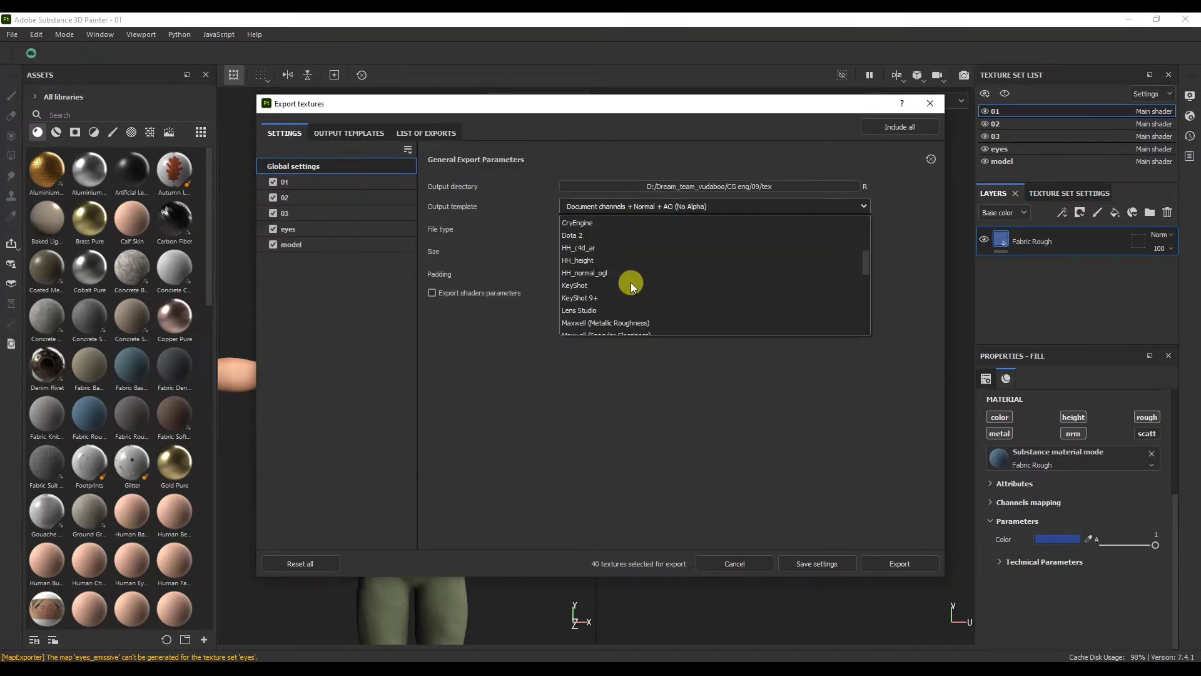
scroll(655, 295, down, 2)
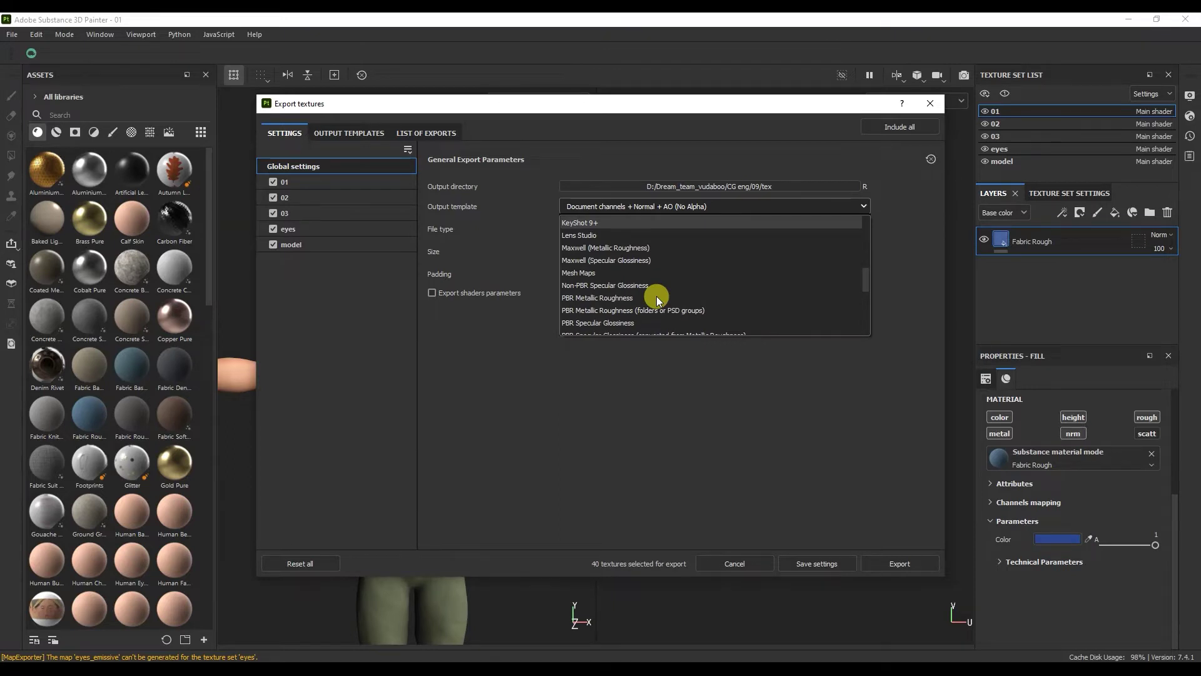
scroll(657, 295, down, 2)
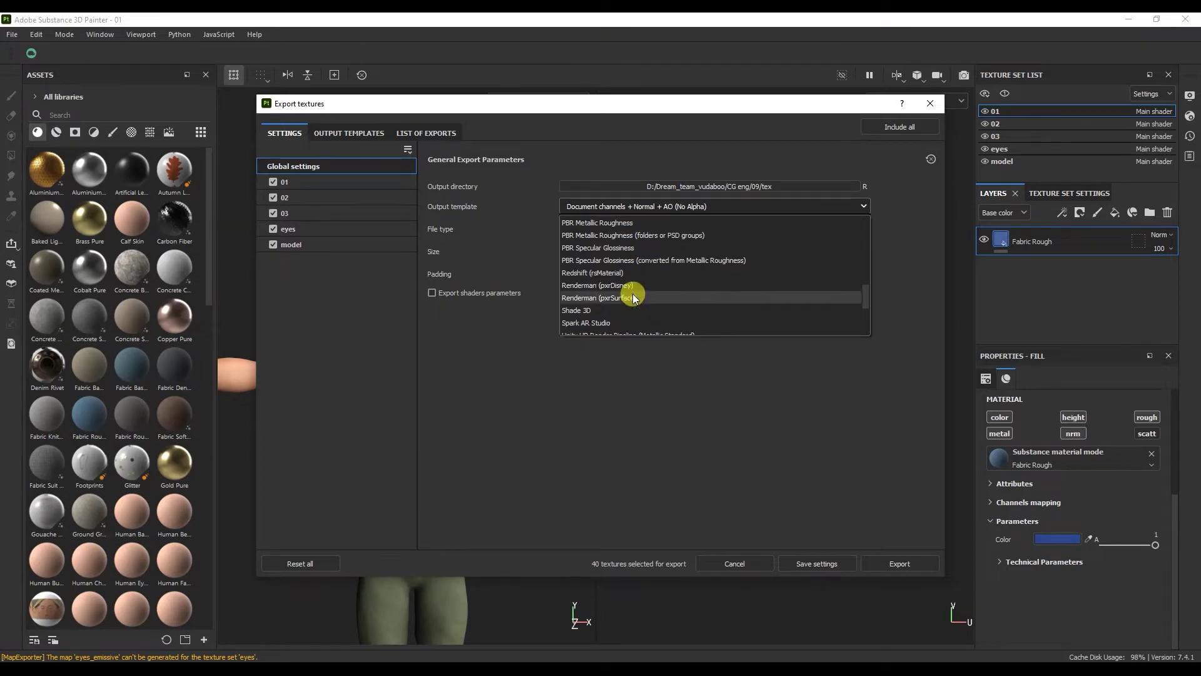
click(612, 223)
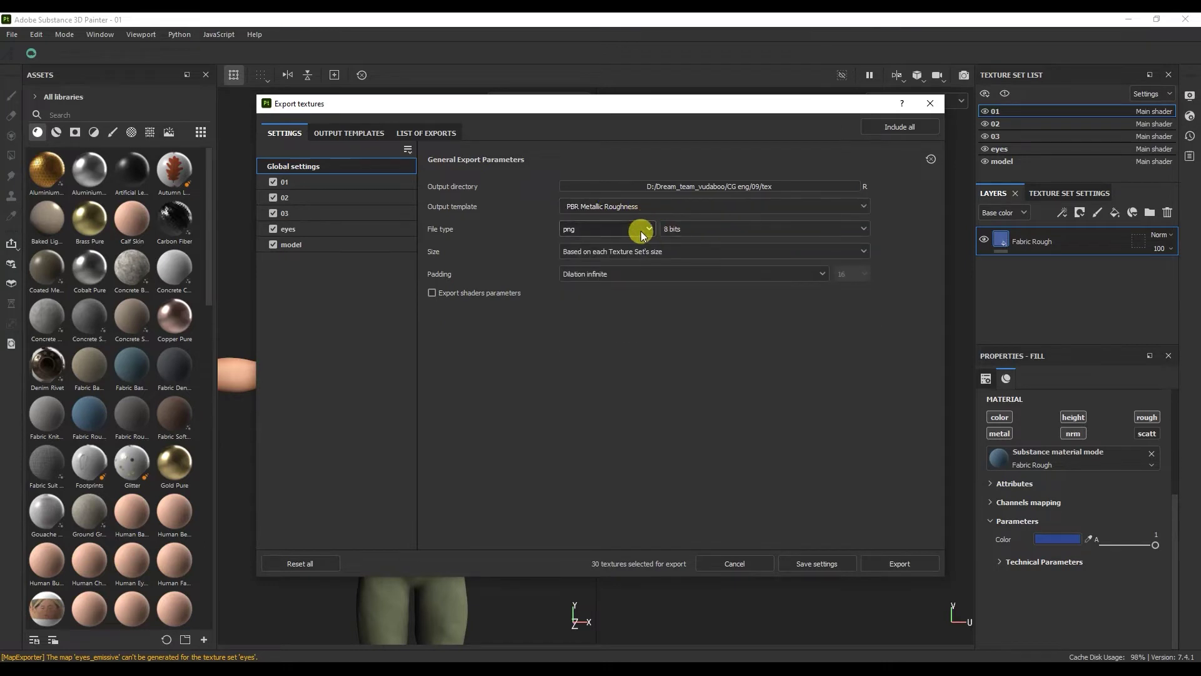
- Export all texture sets at size 2048 with Dilation + diffusion padding
click(671, 252)
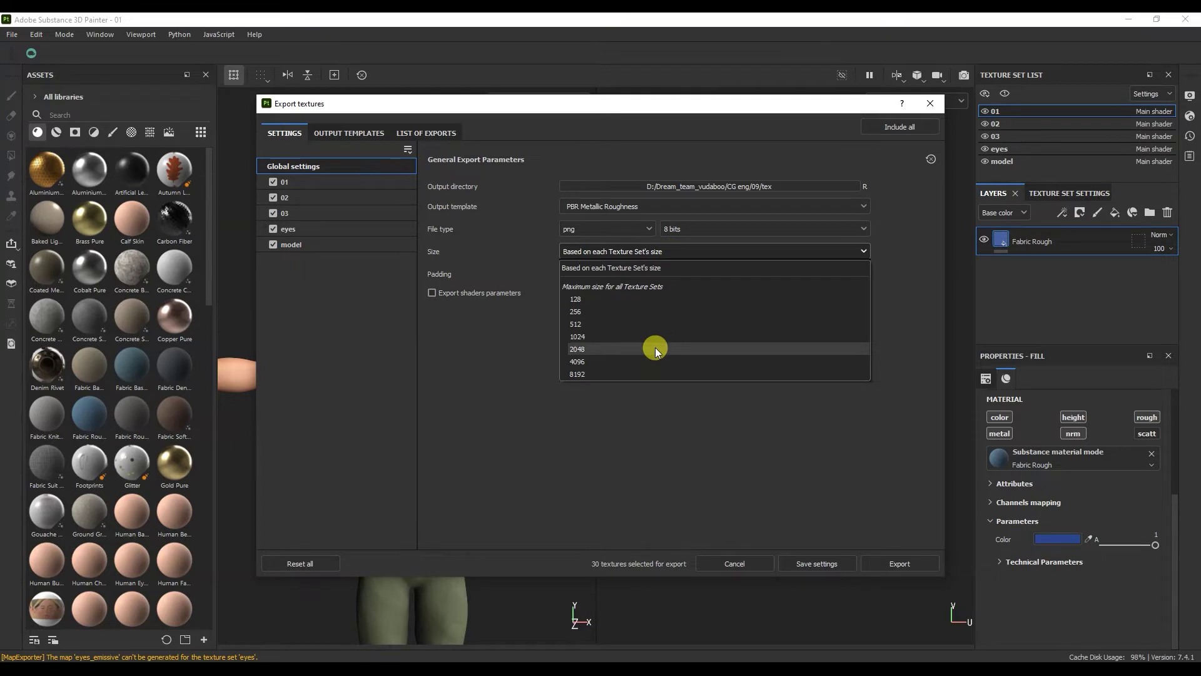
click(655, 349)
click(658, 279)
click(648, 336)
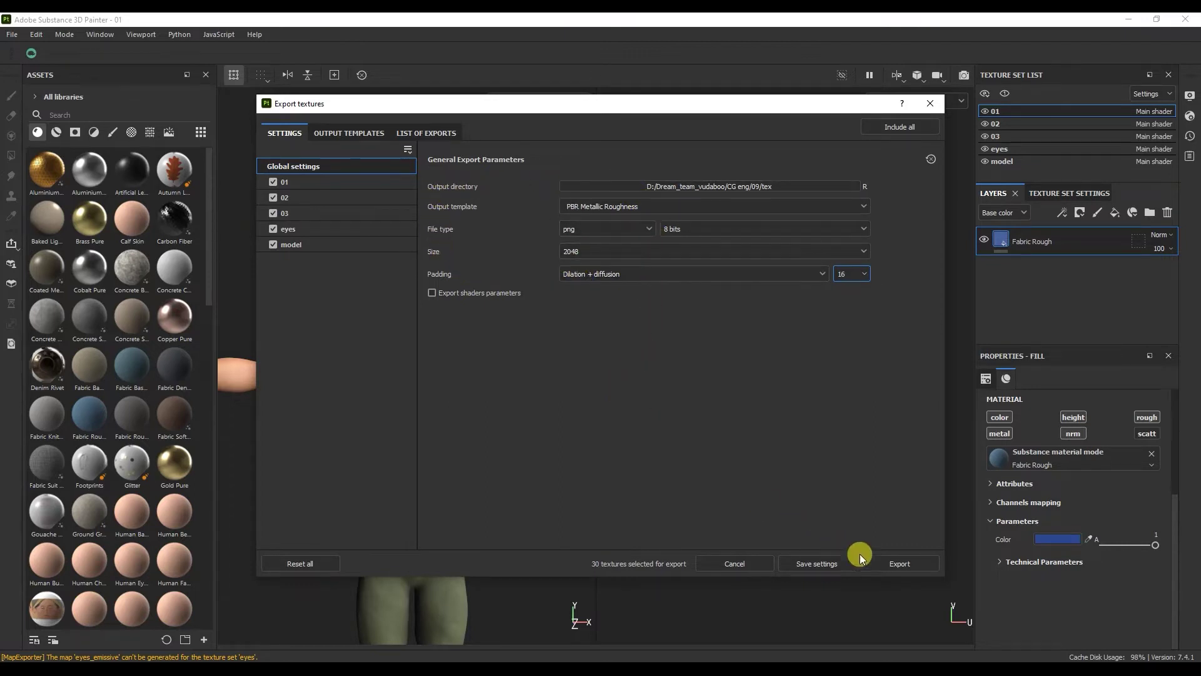
click(899, 565)
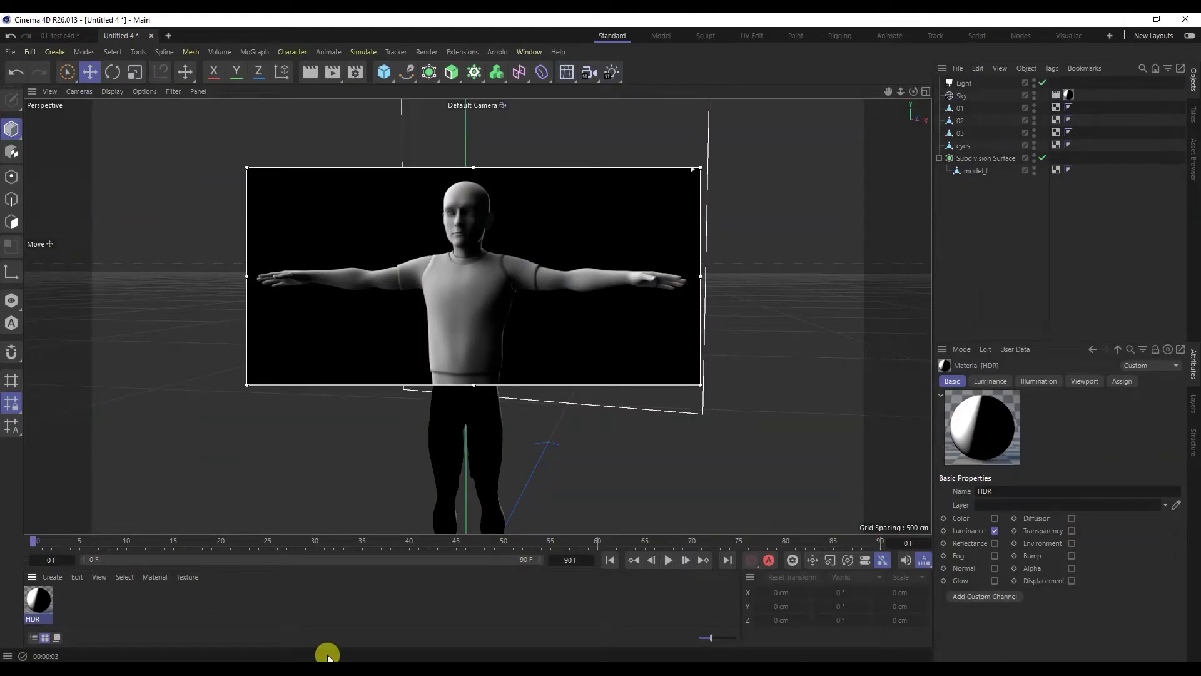
- Switch to Cinema 4D and inspect the scene's Light, Sky and model_l objects
click(963, 84)
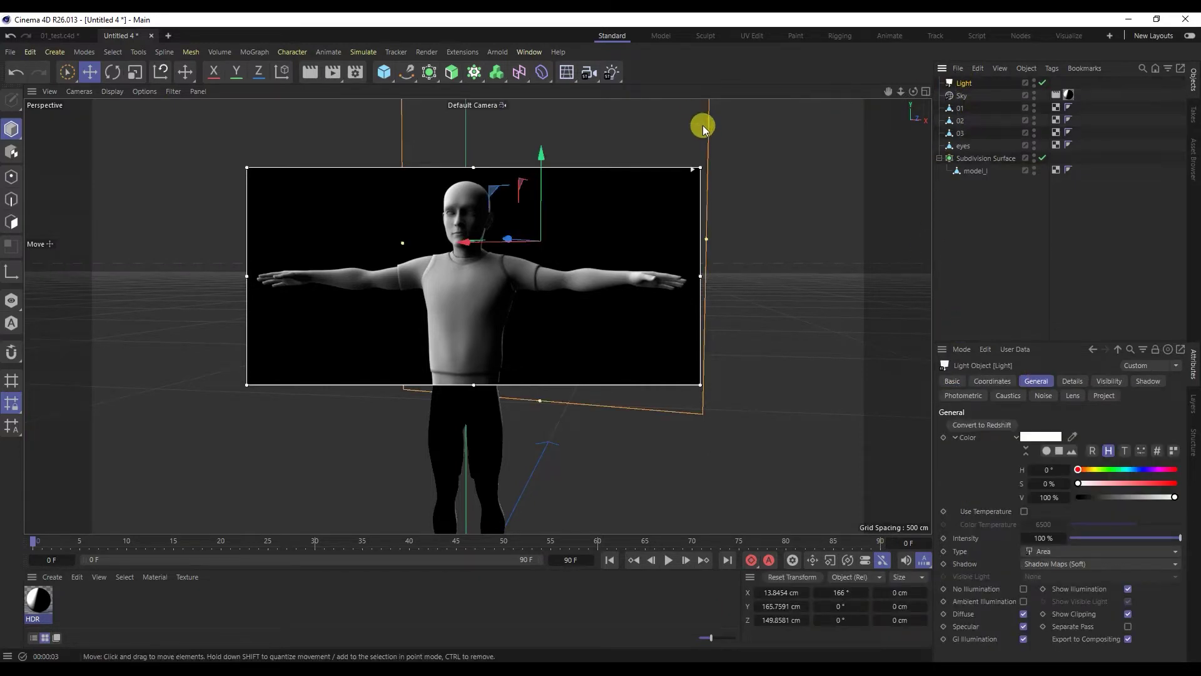
click(957, 98)
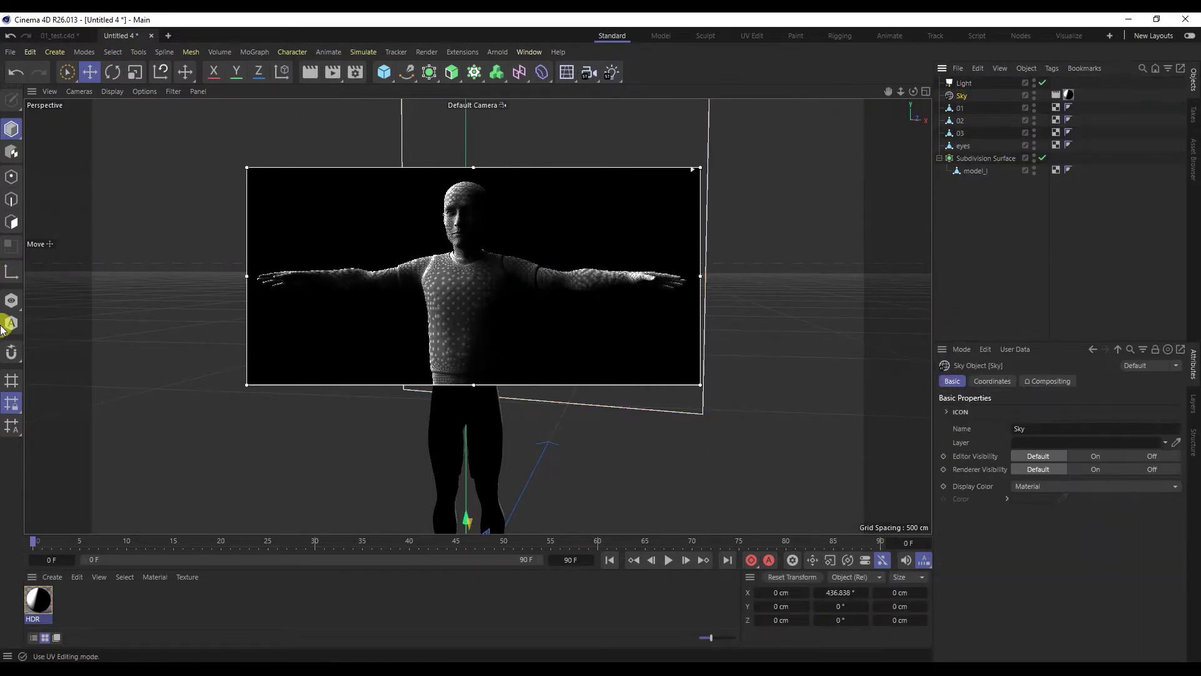
click(975, 171)
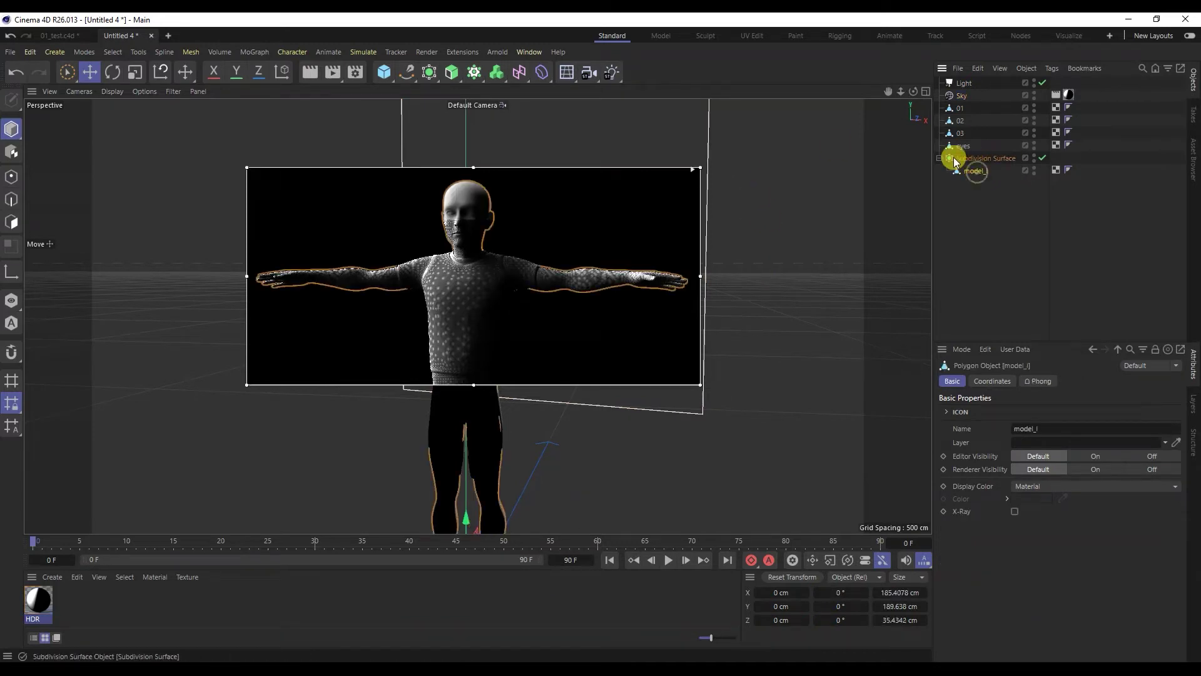
click(992, 218)
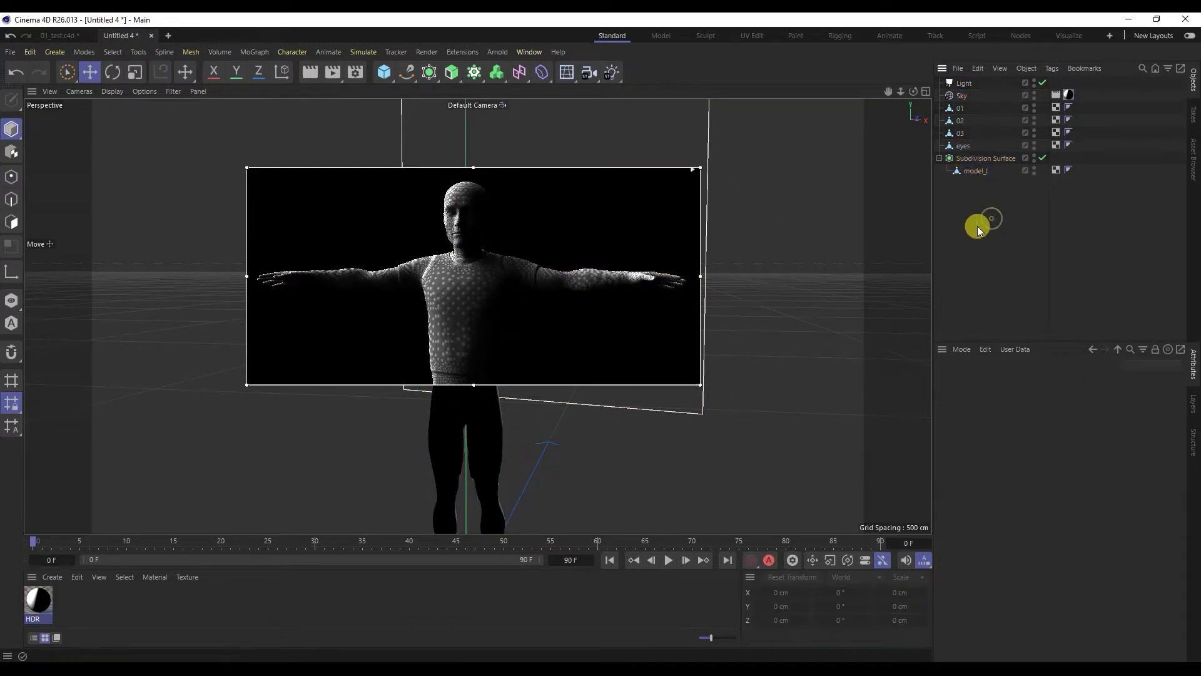
- Create a new PBR material named "model" and assign it to the model_l object
click(53, 576)
mouse_move(96, 470)
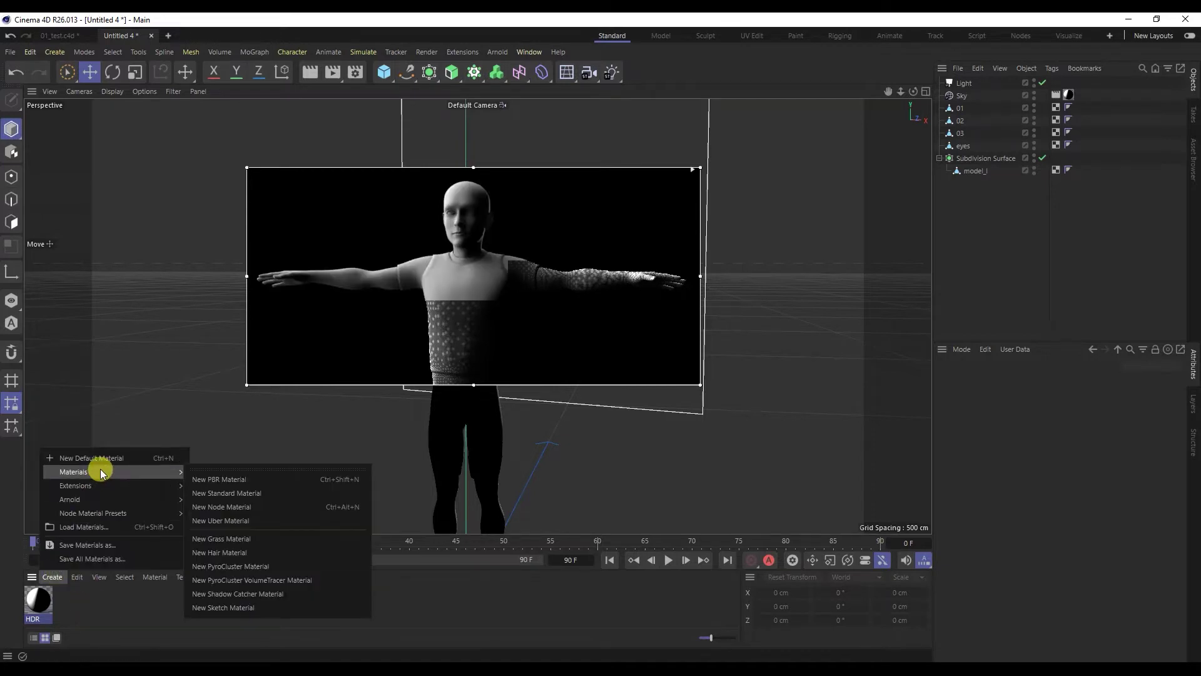
click(201, 483)
double_click(34, 619)
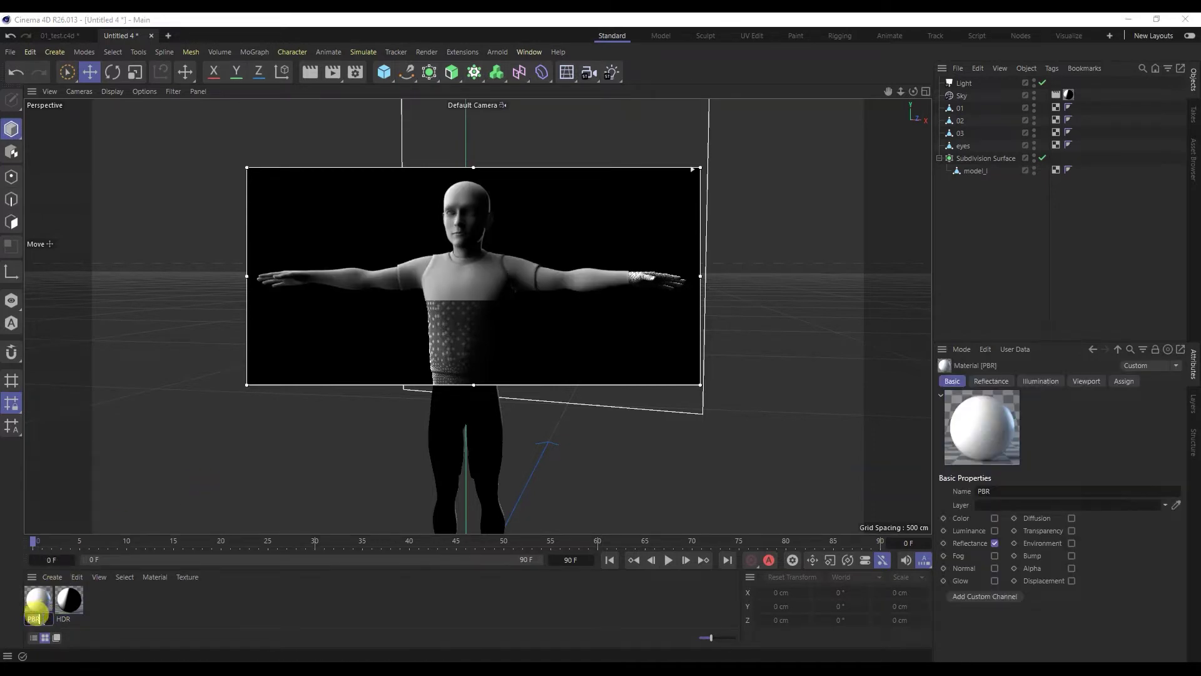
text(model)
key(Return)
drag(39, 604, 960, 170)
- Enable the model material's Color channel and load character_not_texture_model_BaseColor.png as its texture without copying the image to the project
double_click(38, 599)
drag(295, 162, 945, 138)
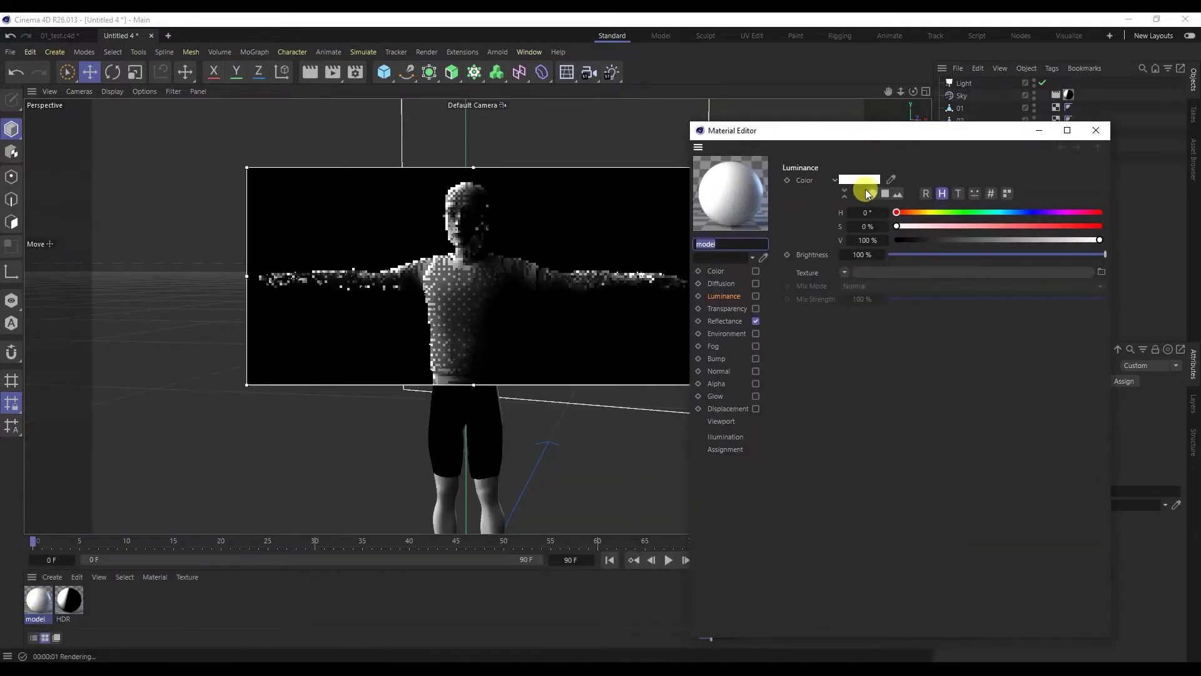
click(715, 271)
click(755, 271)
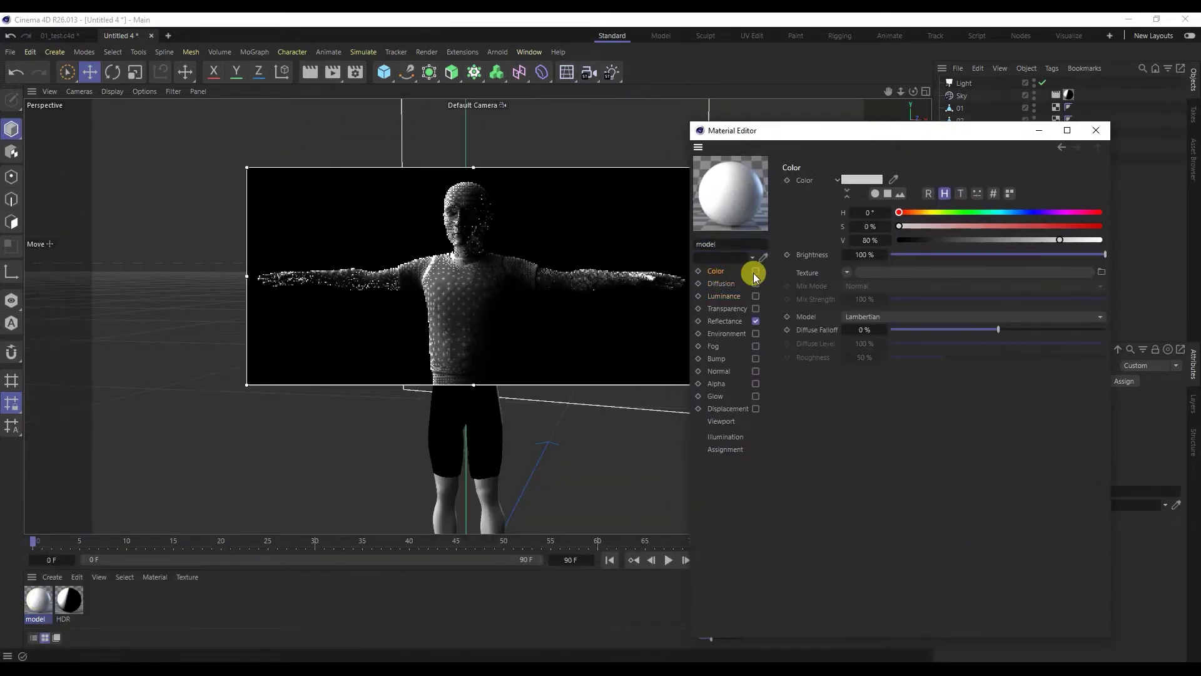
click(991, 272)
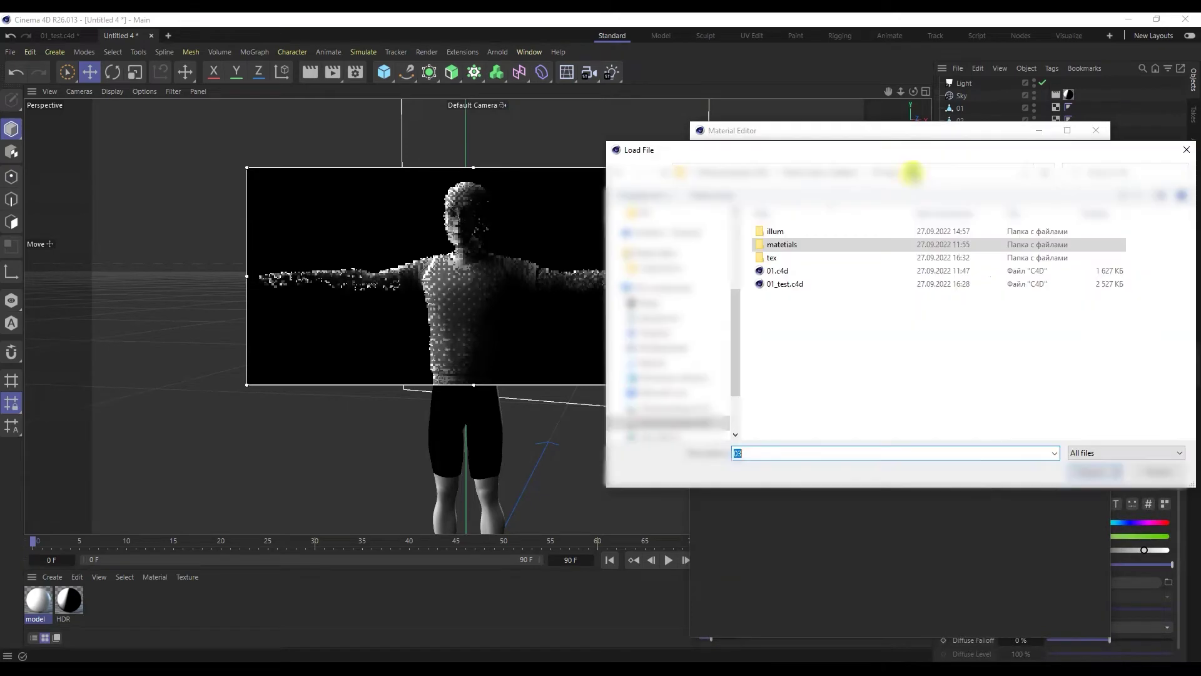
double_click(792, 257)
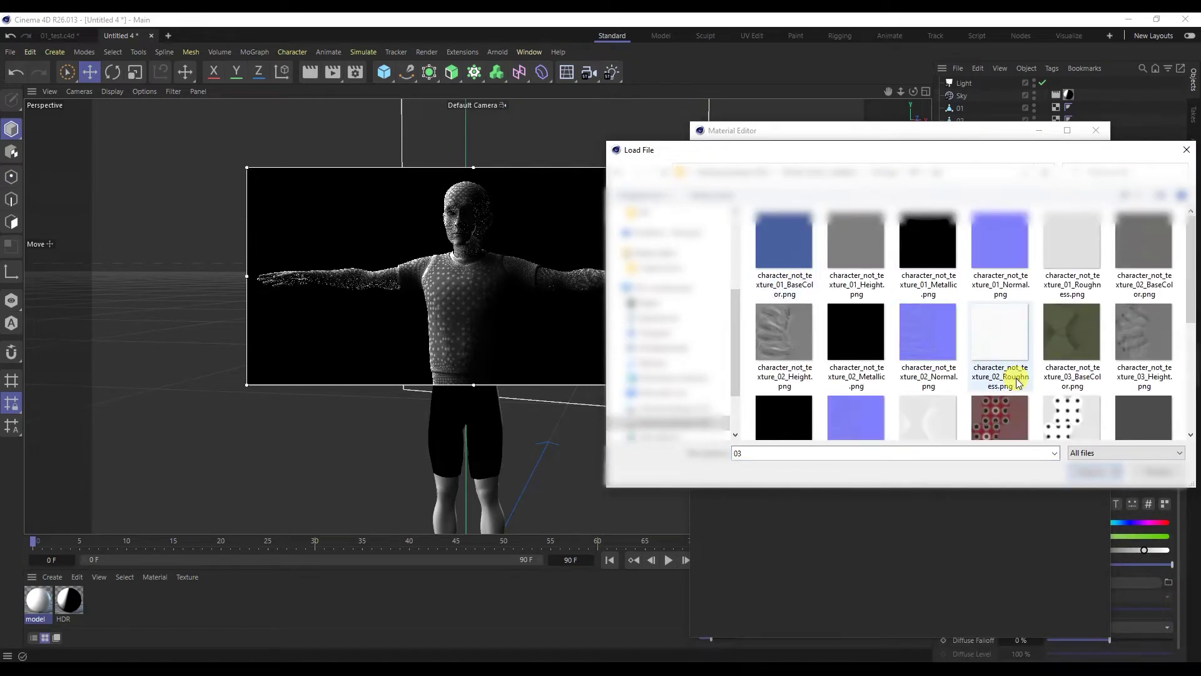
scroll(944, 275, down, 5)
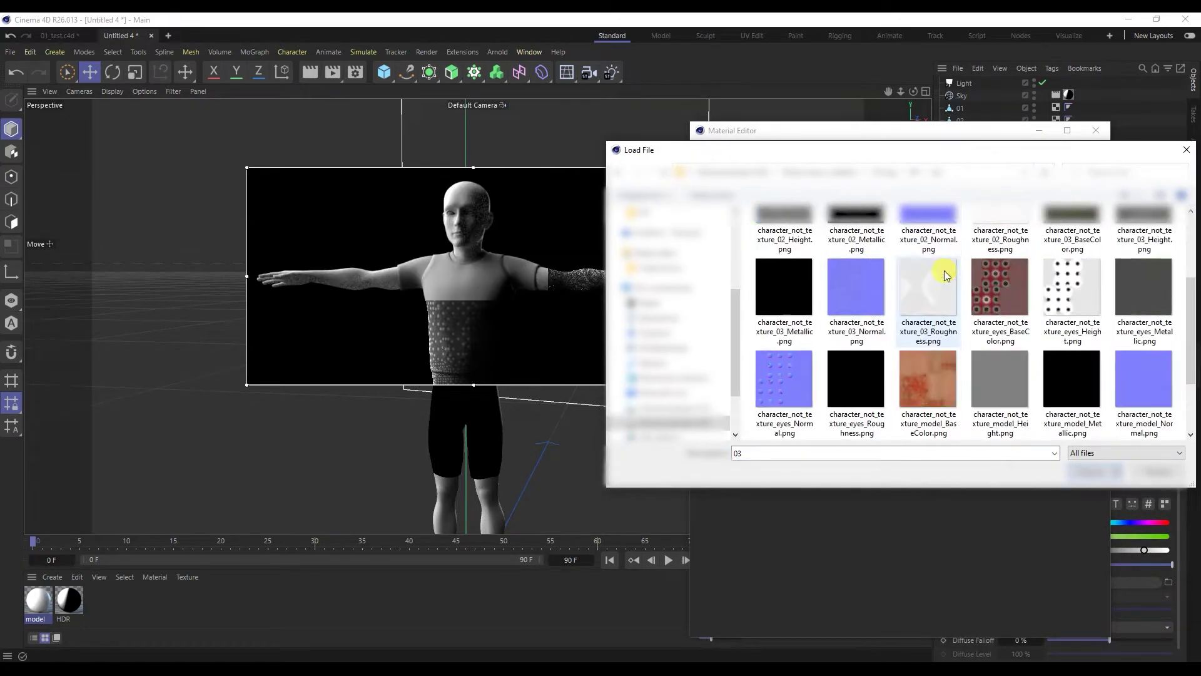
double_click(924, 292)
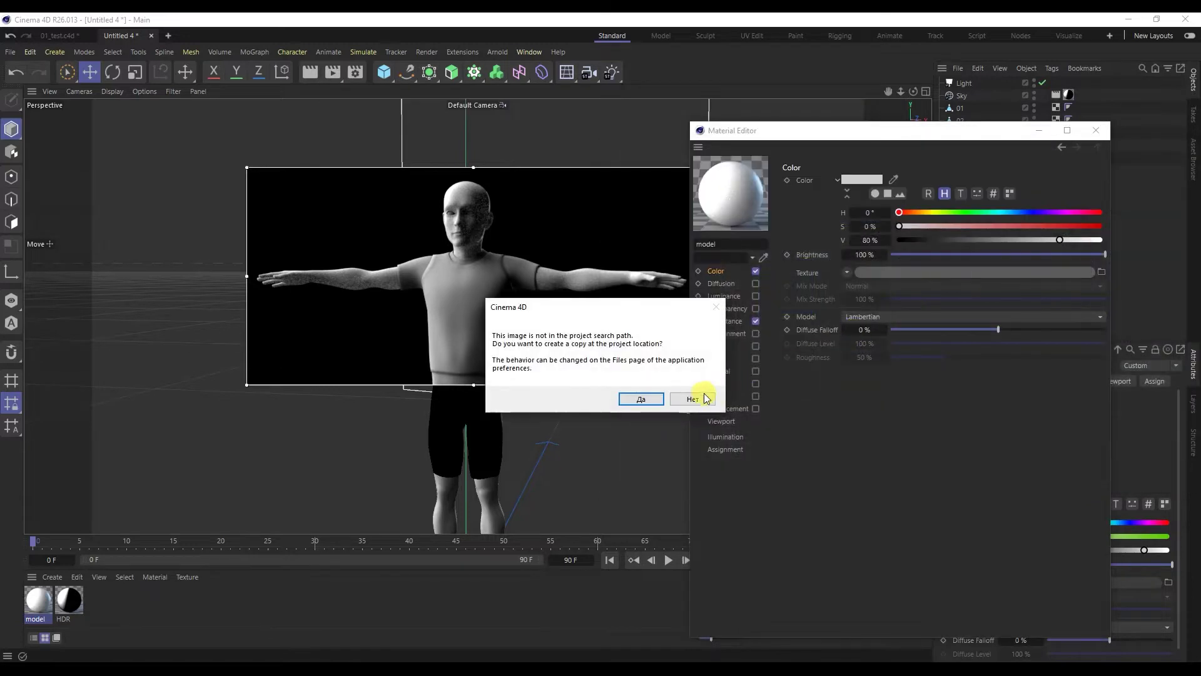
click(700, 395)
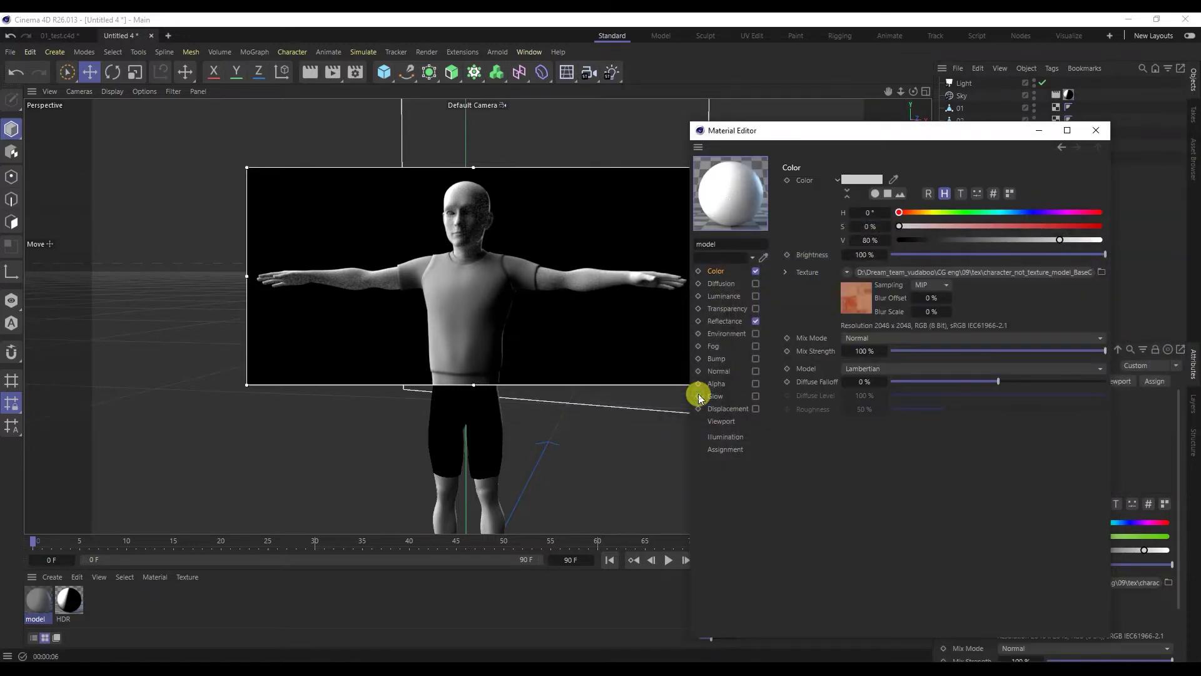
- Load character_not_texture_model_BaseColor.png as the layer color texture of the Default Diffuse reflectance layer, without a project copy
click(720, 323)
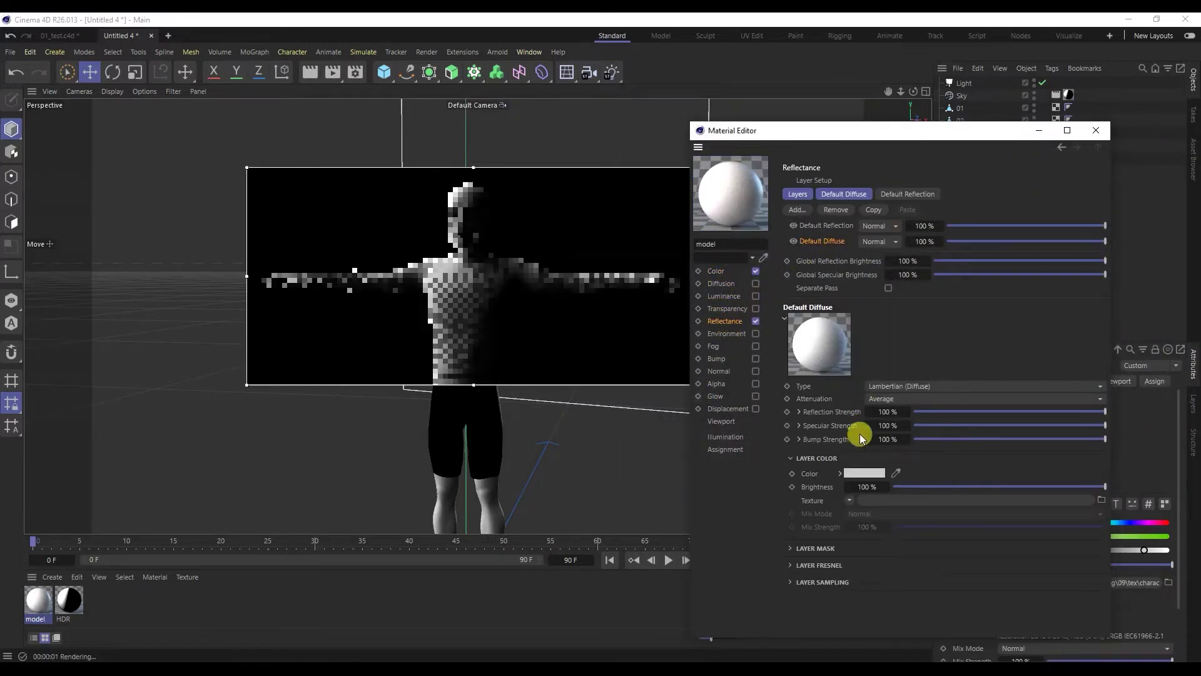
click(902, 504)
double_click(839, 250)
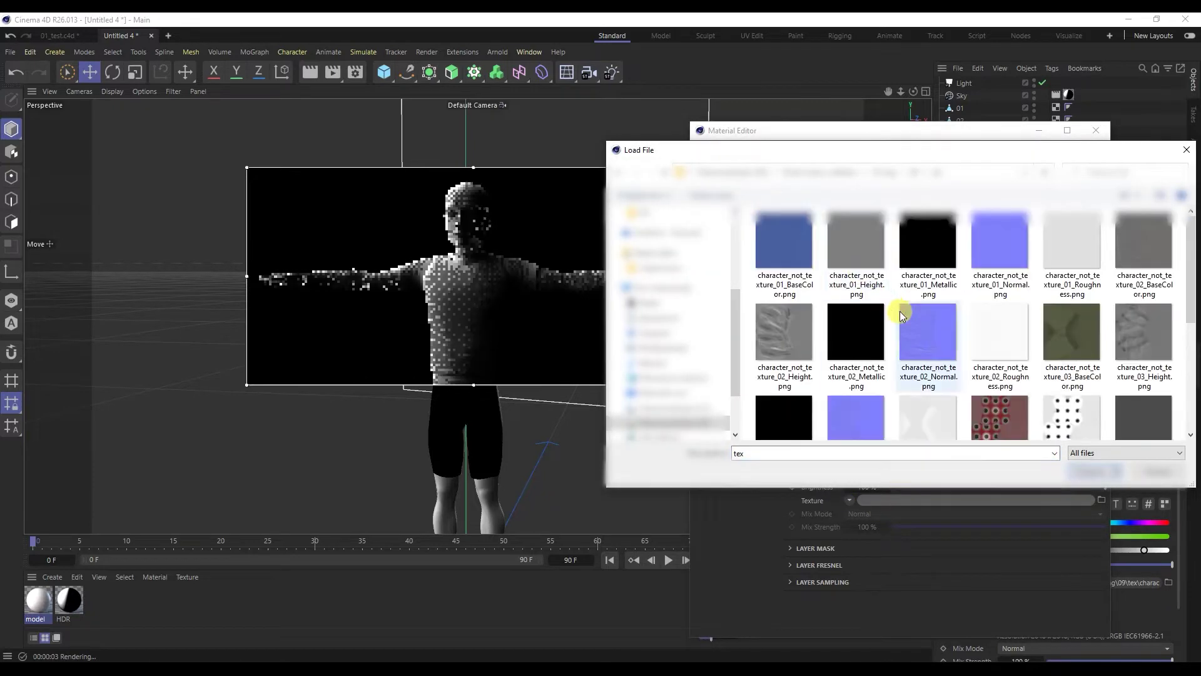
scroll(902, 315, down, 3)
click(932, 287)
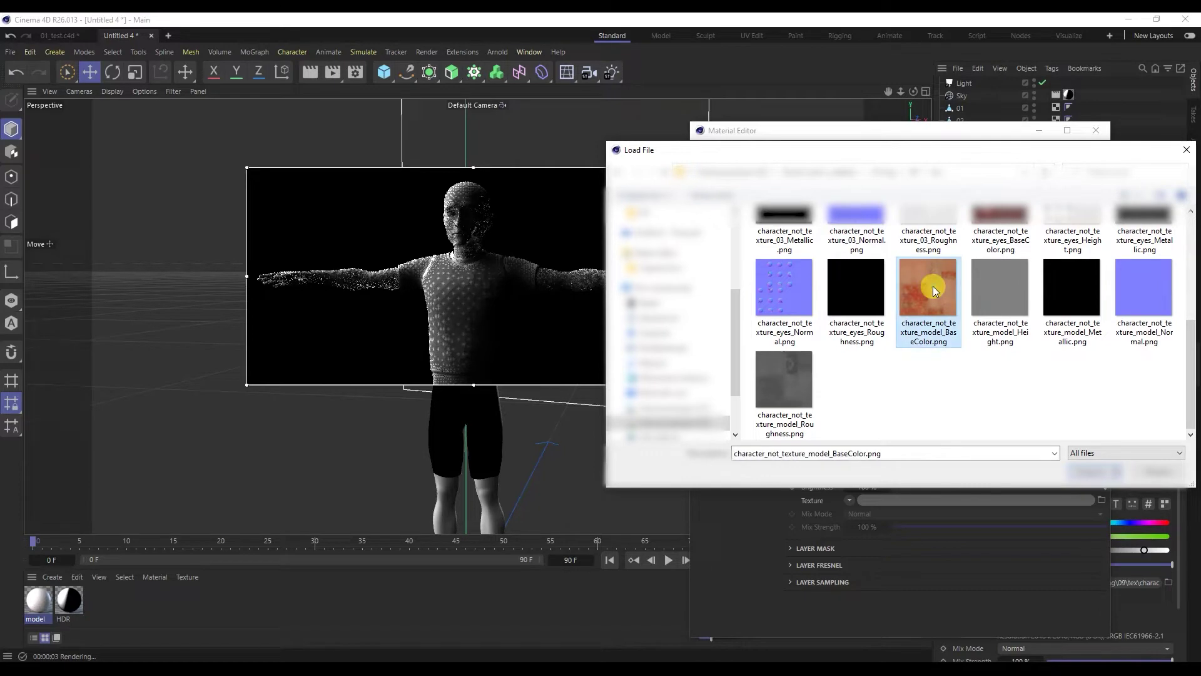
double_click(933, 287)
click(691, 399)
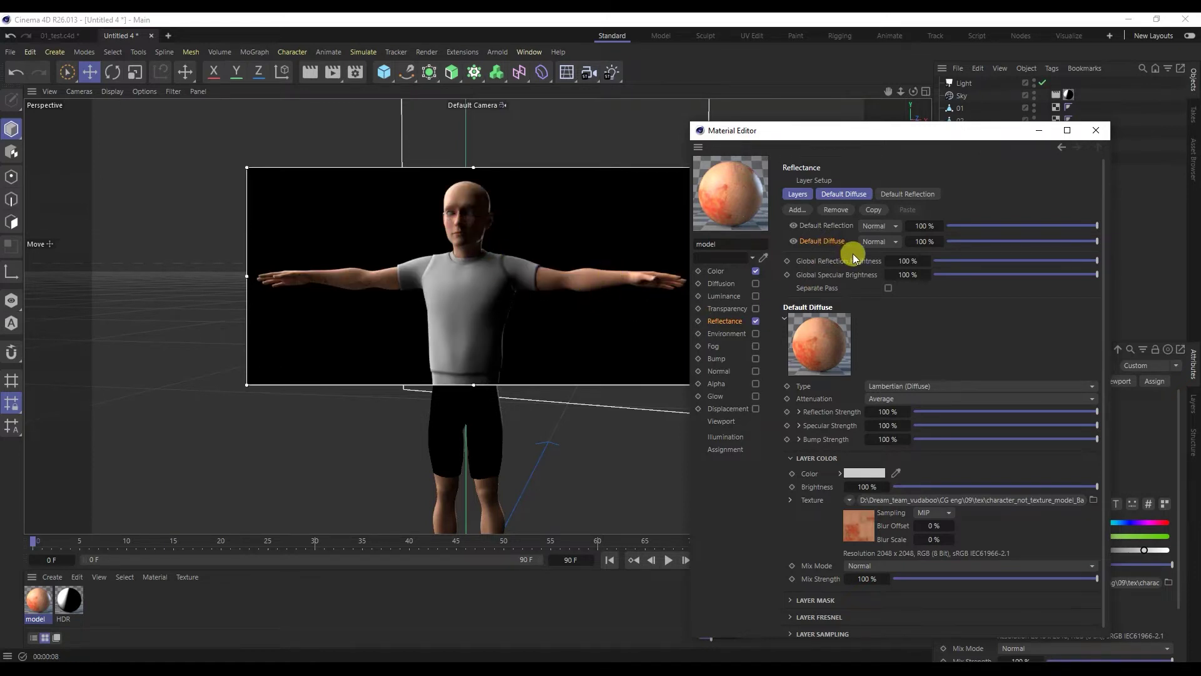
- Set the type of the material's Default Reflection layer to GGX
click(835, 225)
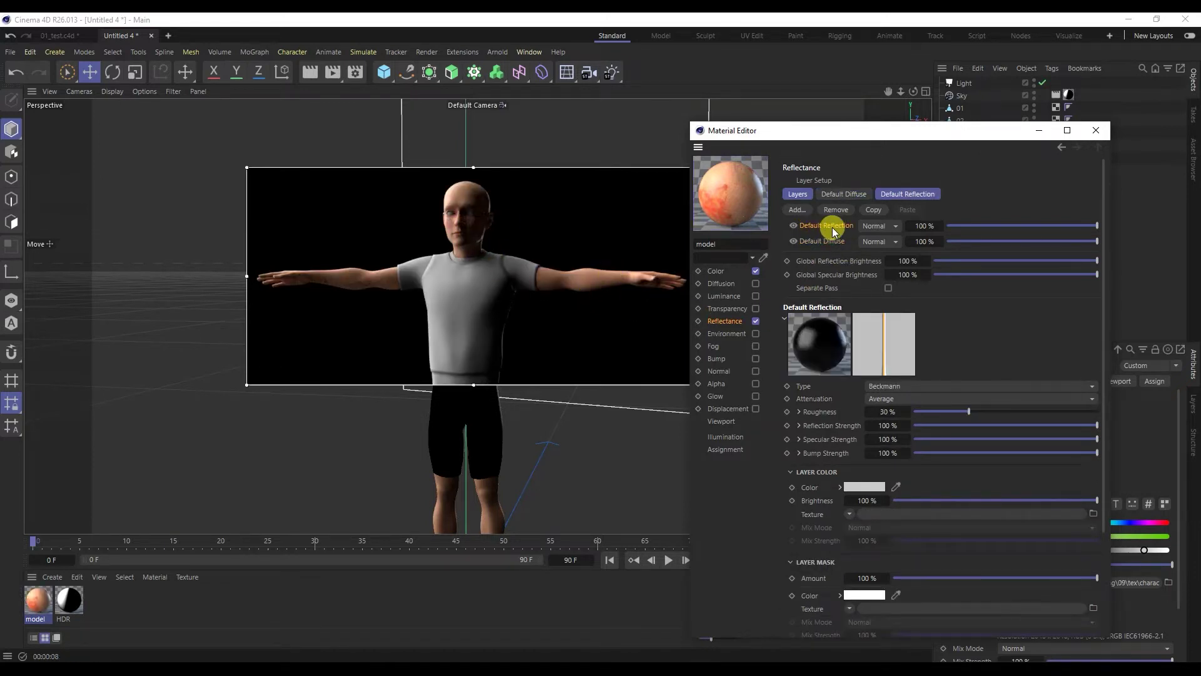
click(915, 386)
click(914, 423)
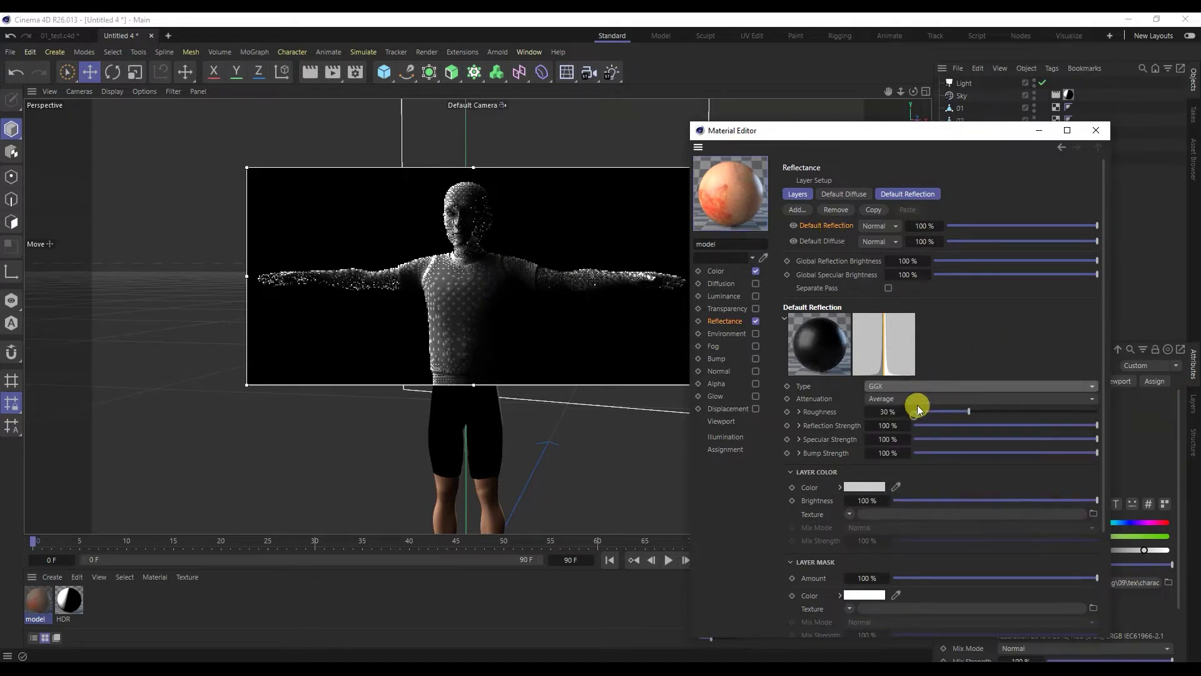
- Load character_not_texture_model_Roughness.png as the Roughness texture of the Default Reflection layer, without a project copy
scroll(963, 320, down, 2)
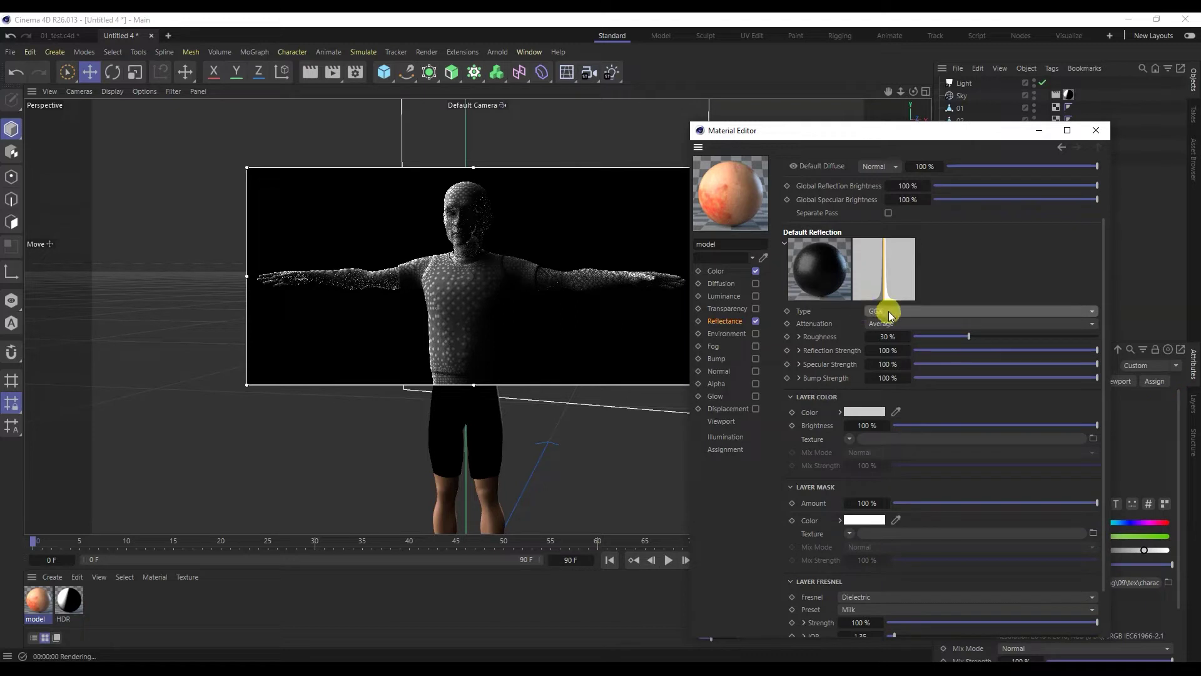
click(799, 336)
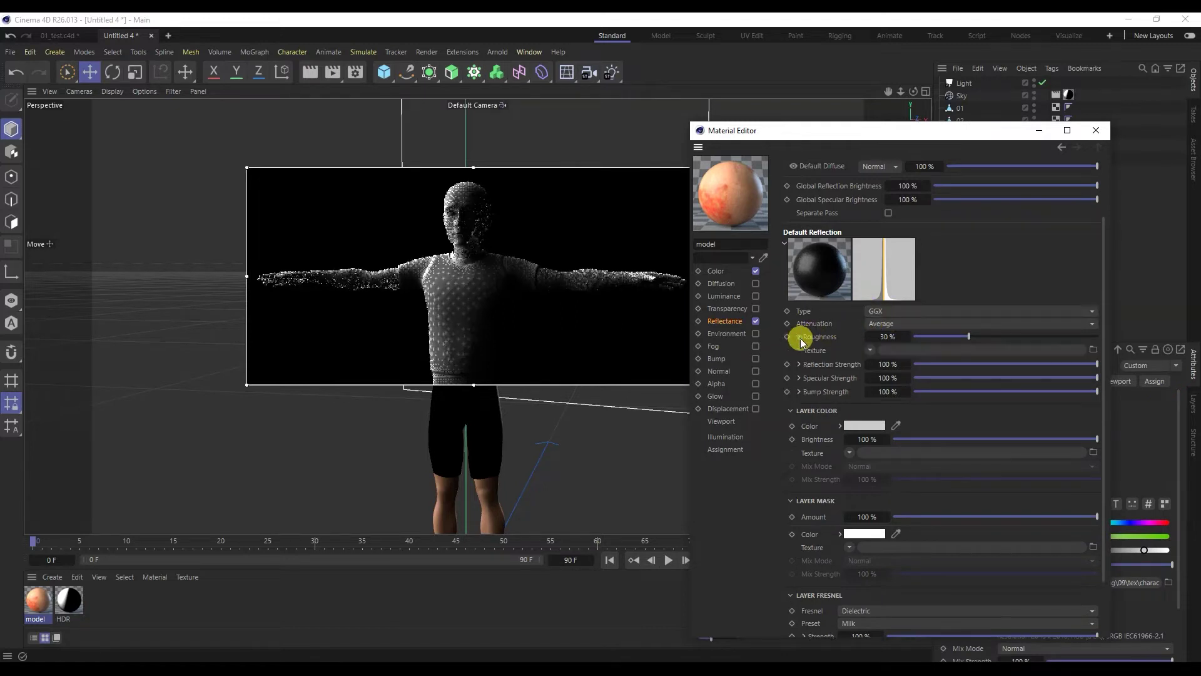
click(966, 348)
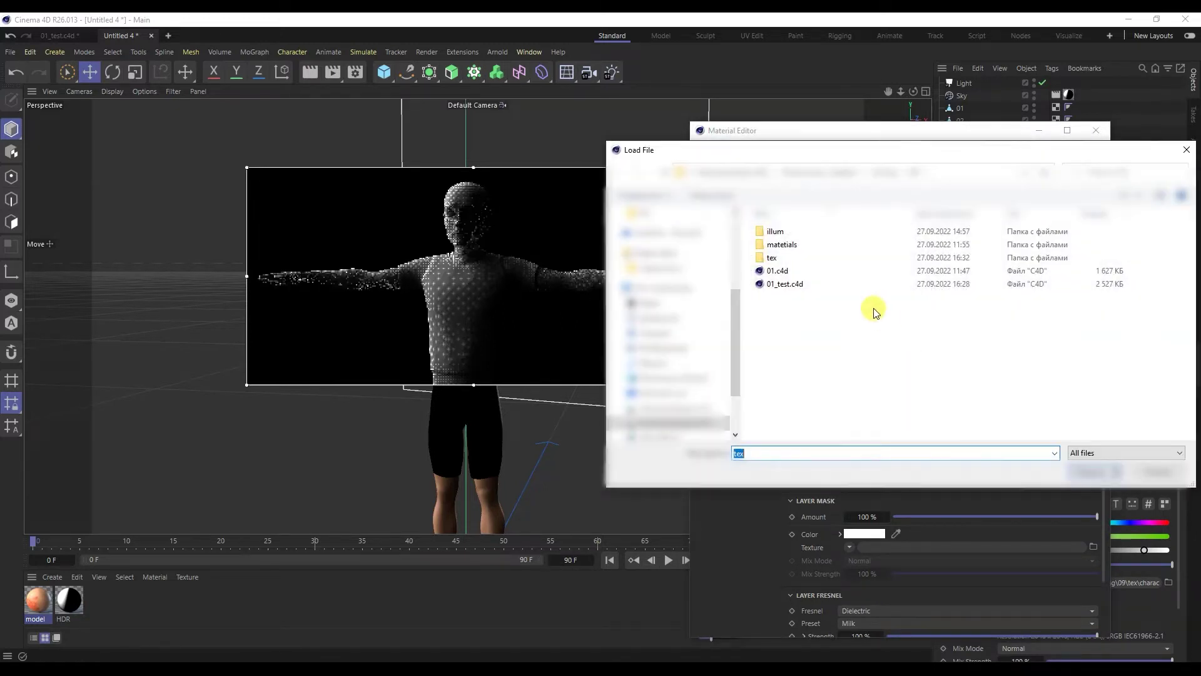
click(856, 259)
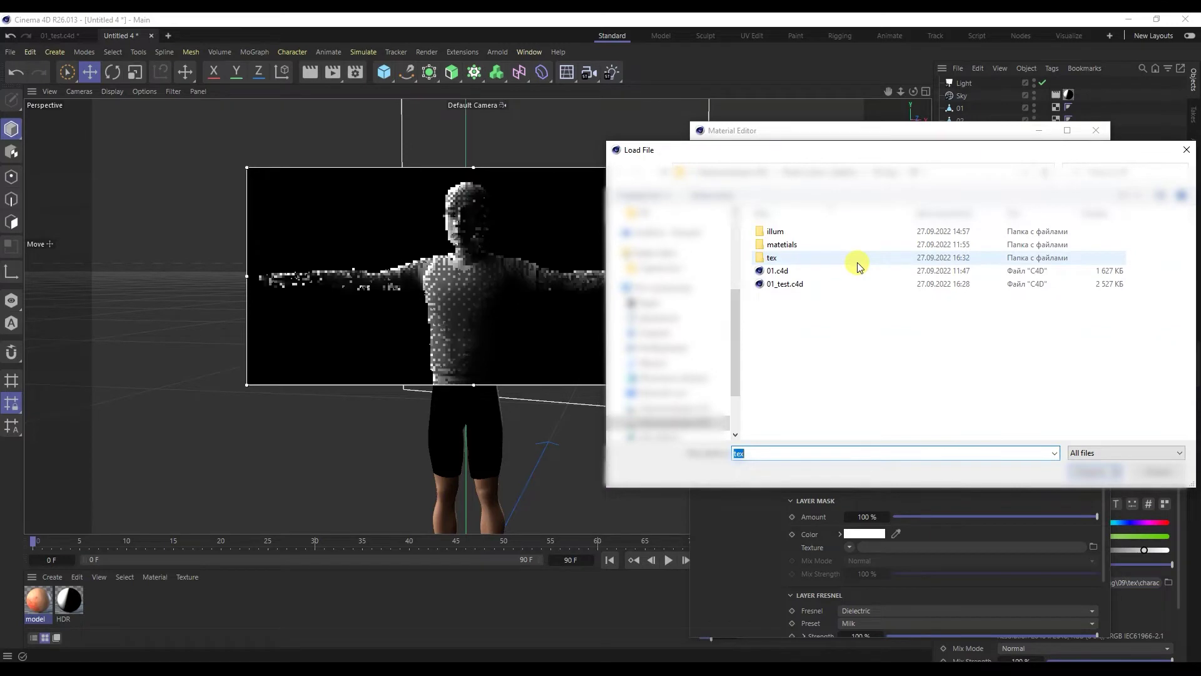
double_click(858, 261)
scroll(864, 269, down, 3)
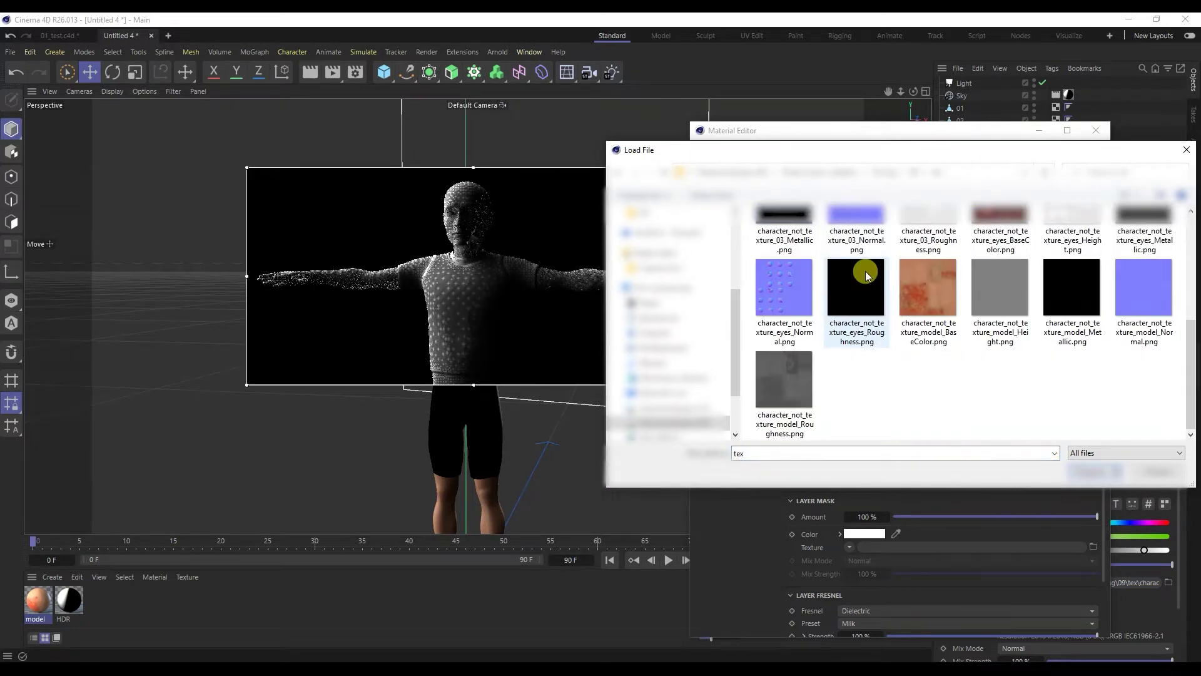
double_click(787, 377)
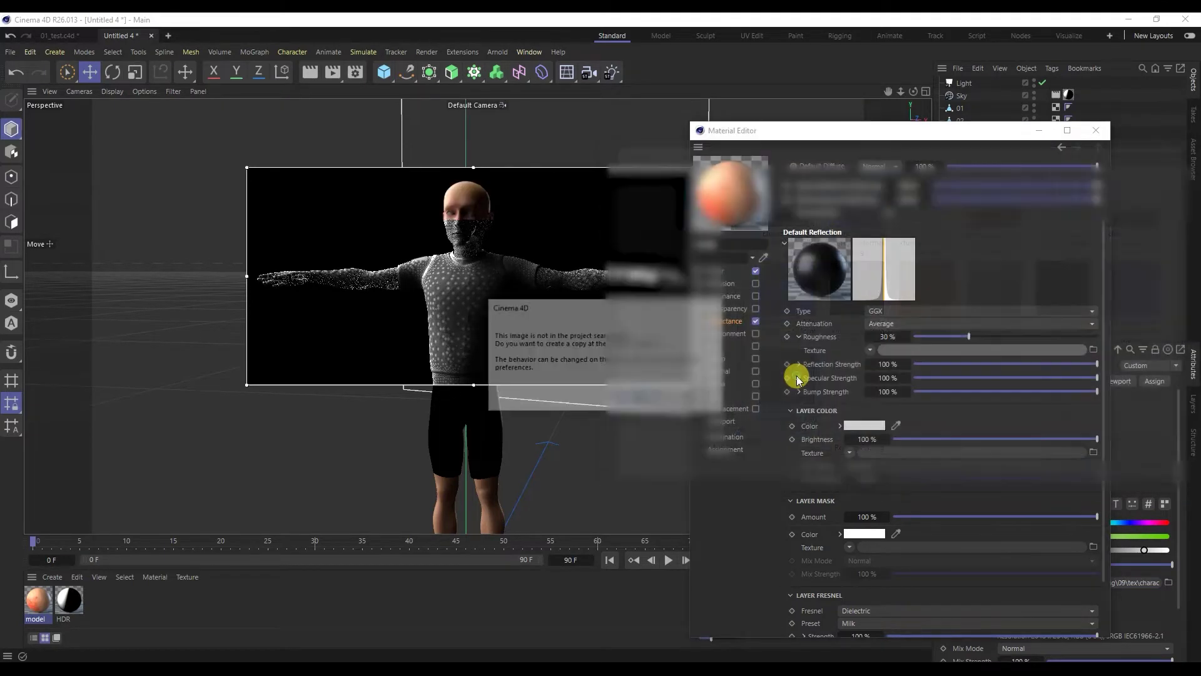
click(700, 405)
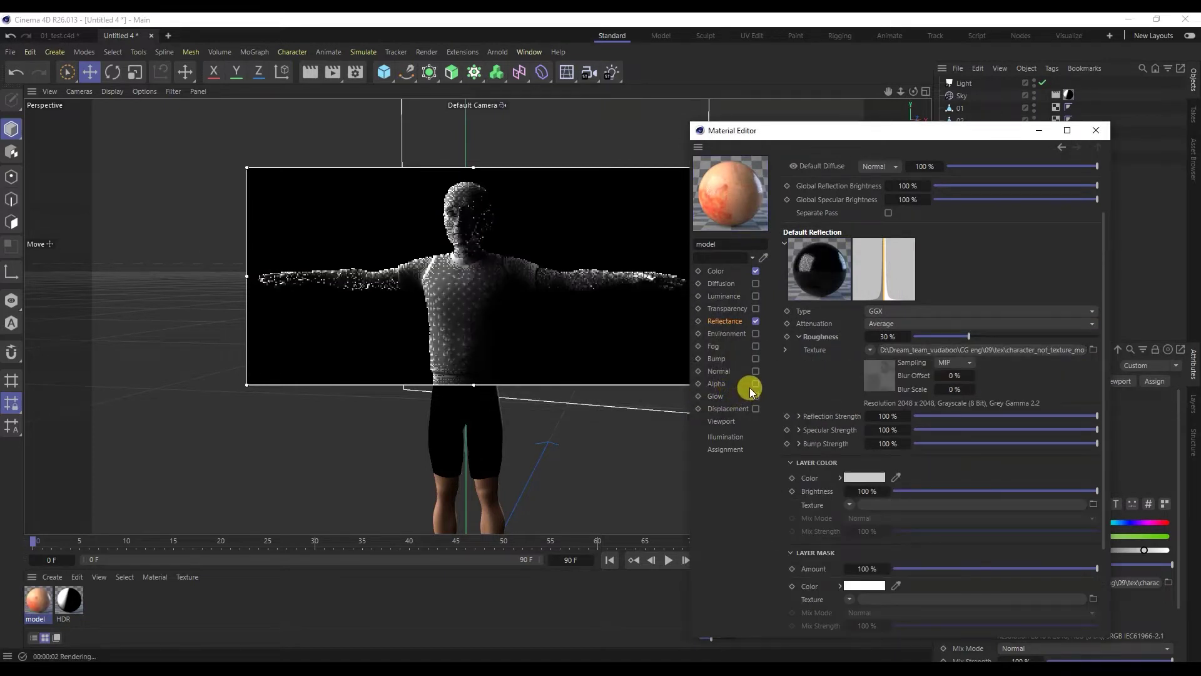
- Load character_not_texture_model_Metallic.png as the Reflection Strength texture of the Default Reflection layer, without a project copy
scroll(843, 362, down, 3)
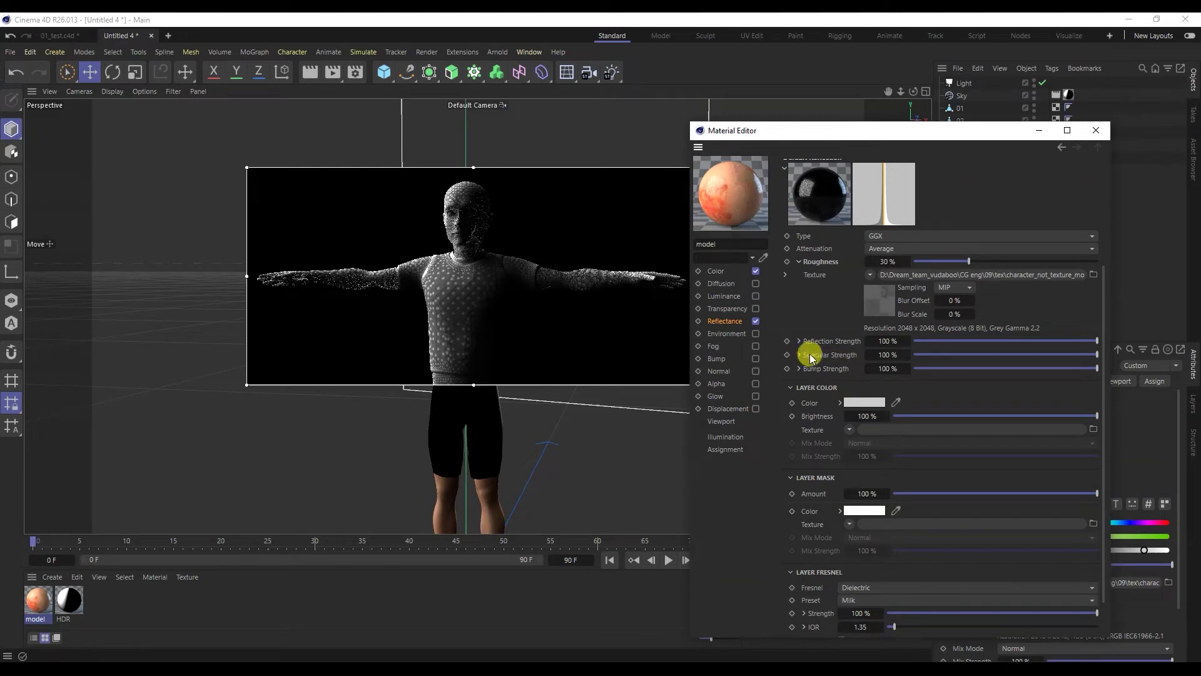
click(798, 340)
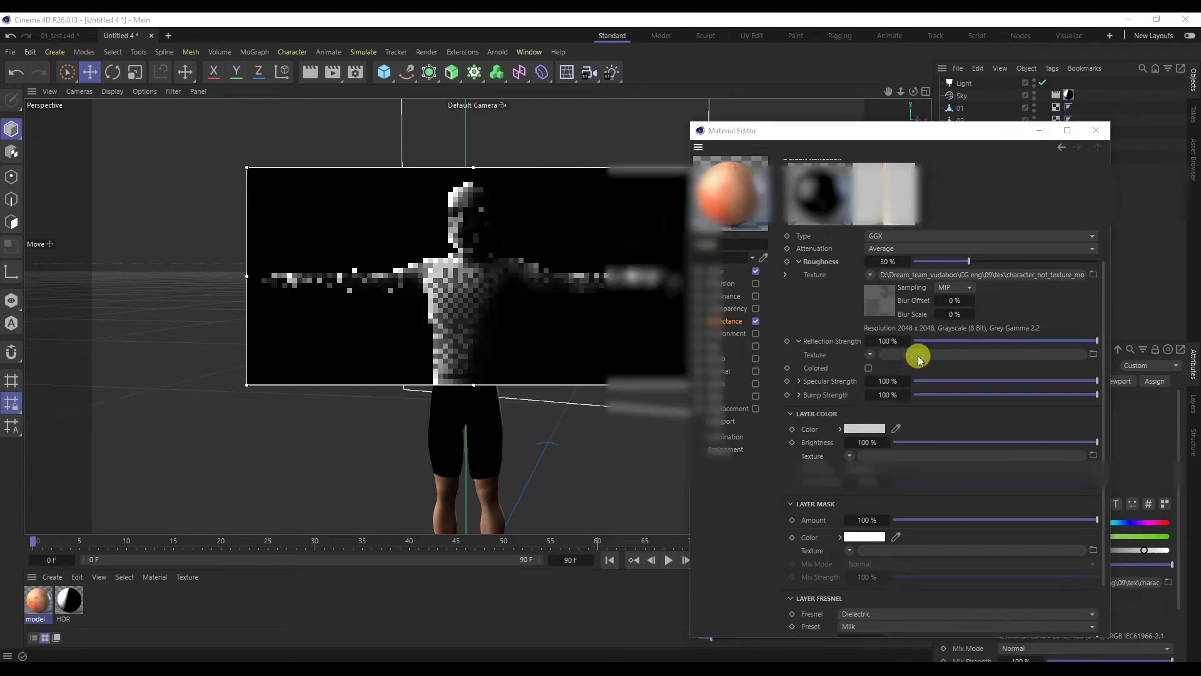
click(917, 356)
double_click(847, 255)
scroll(903, 302, down, 2)
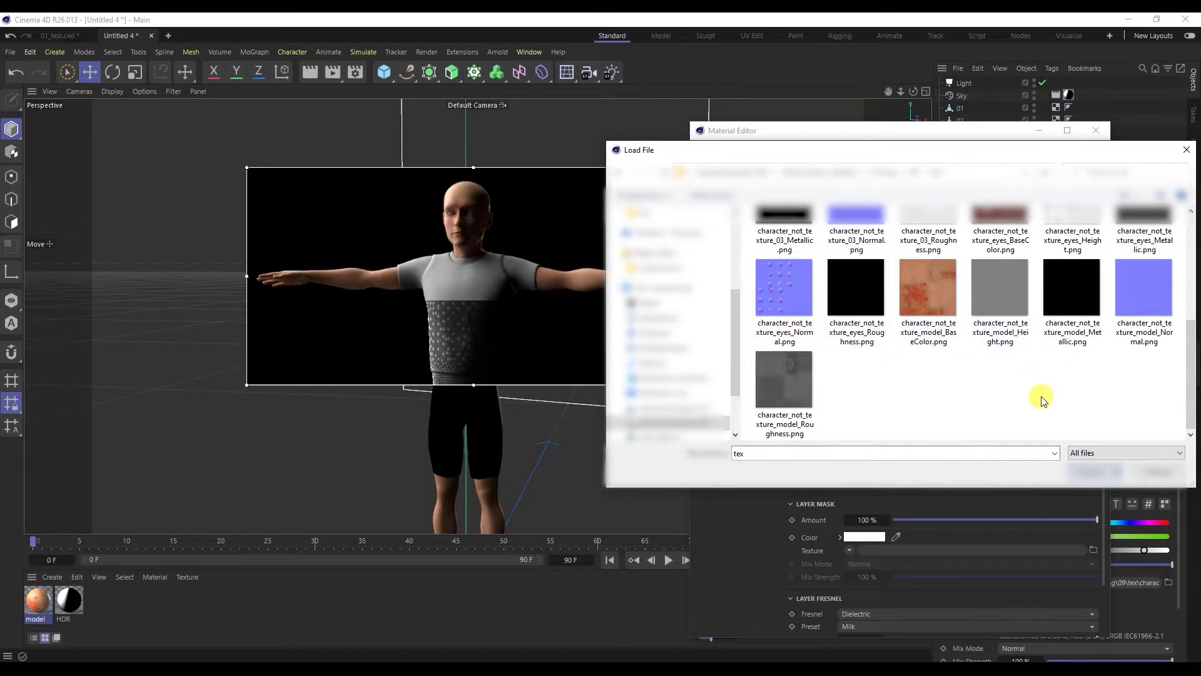
click(1069, 312)
double_click(1069, 311)
click(692, 399)
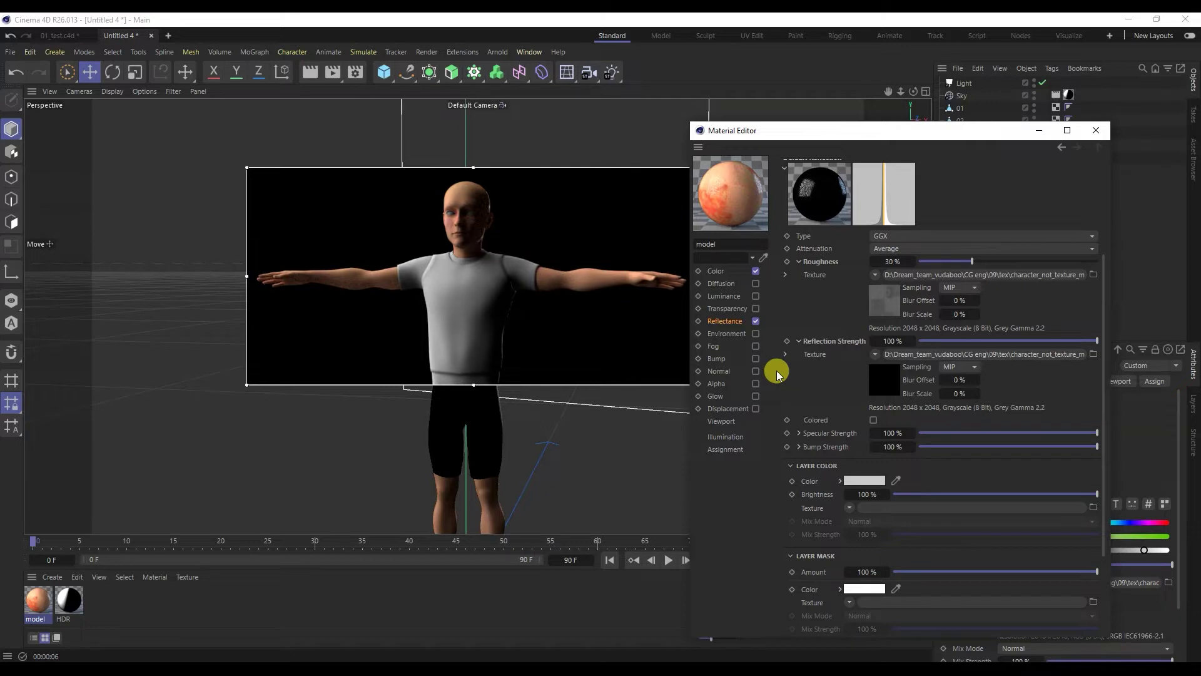
- Enable the model material's Normal channel and load character_not_texture_model_Normal.png as its texture without a project copy
click(725, 370)
click(756, 371)
click(1040, 260)
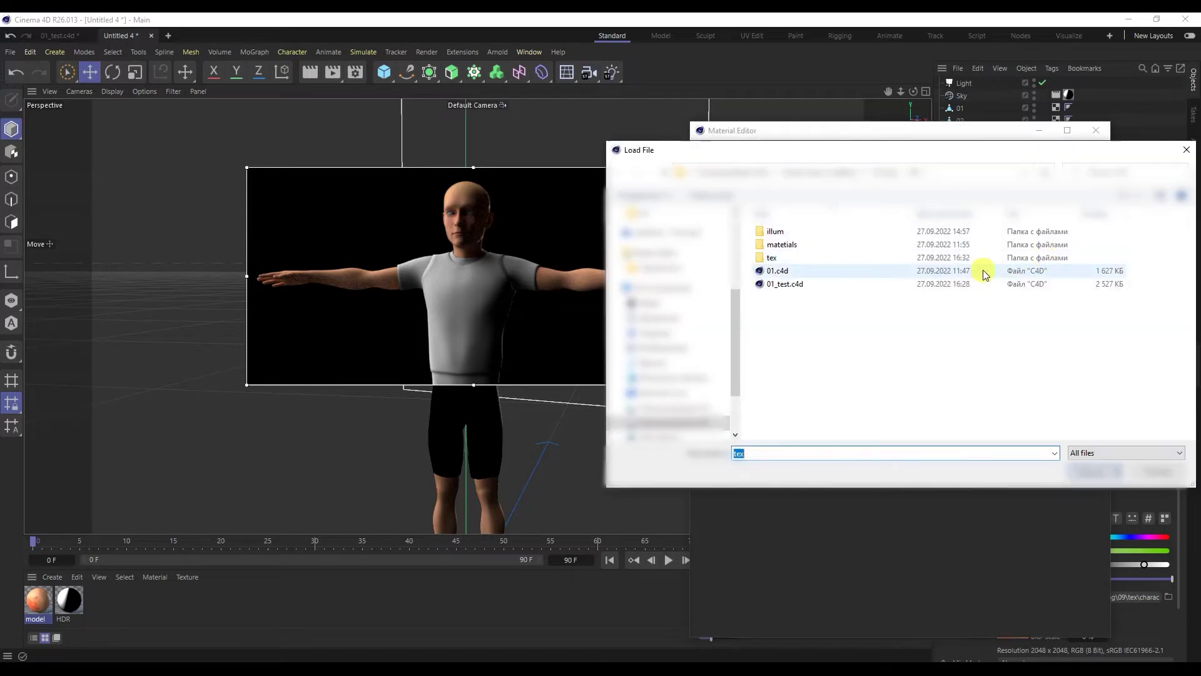
click(940, 262)
double_click(940, 265)
scroll(941, 265, down, 3)
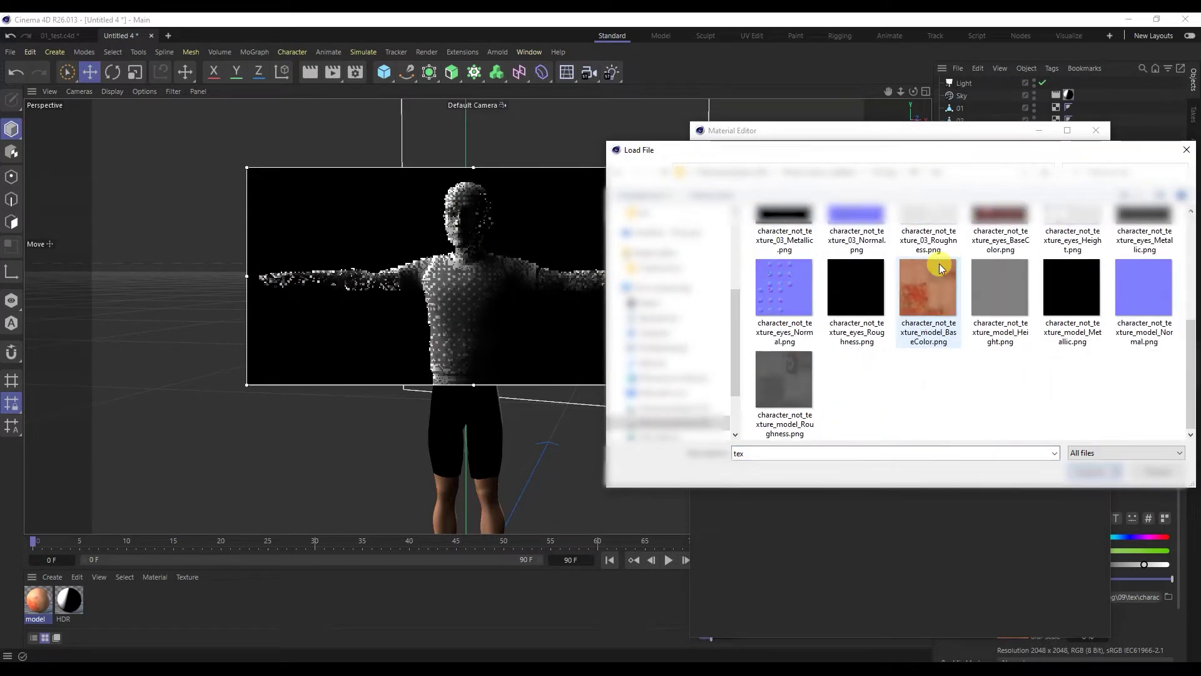
double_click(1139, 309)
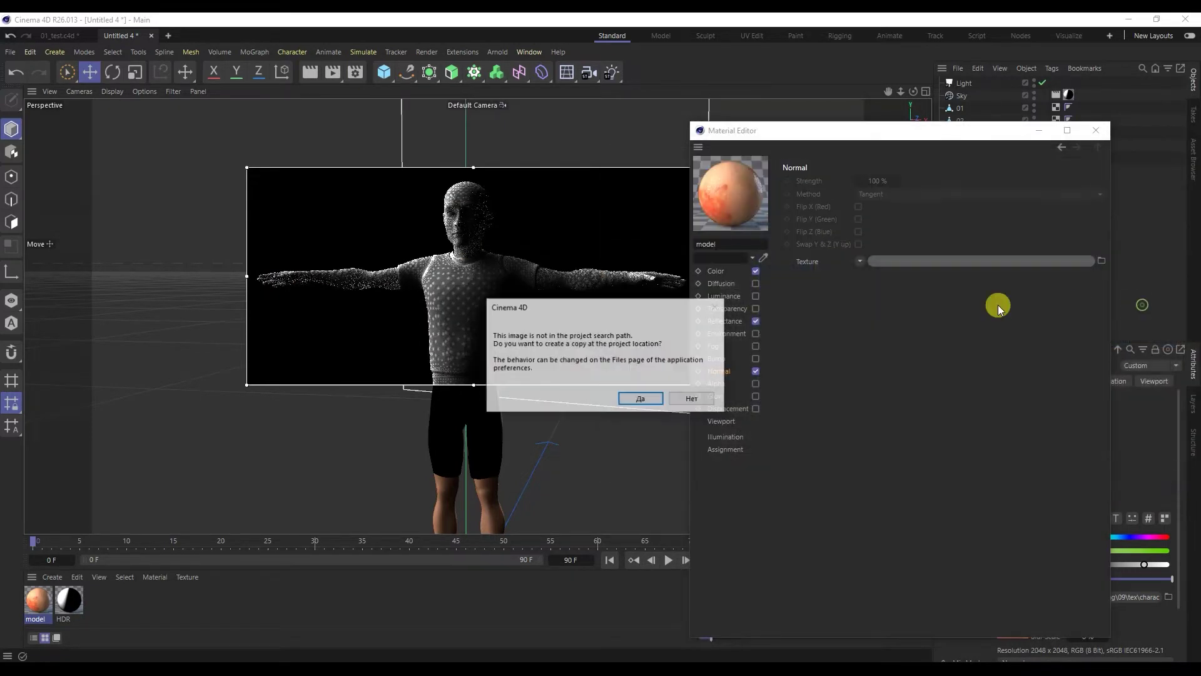
click(694, 398)
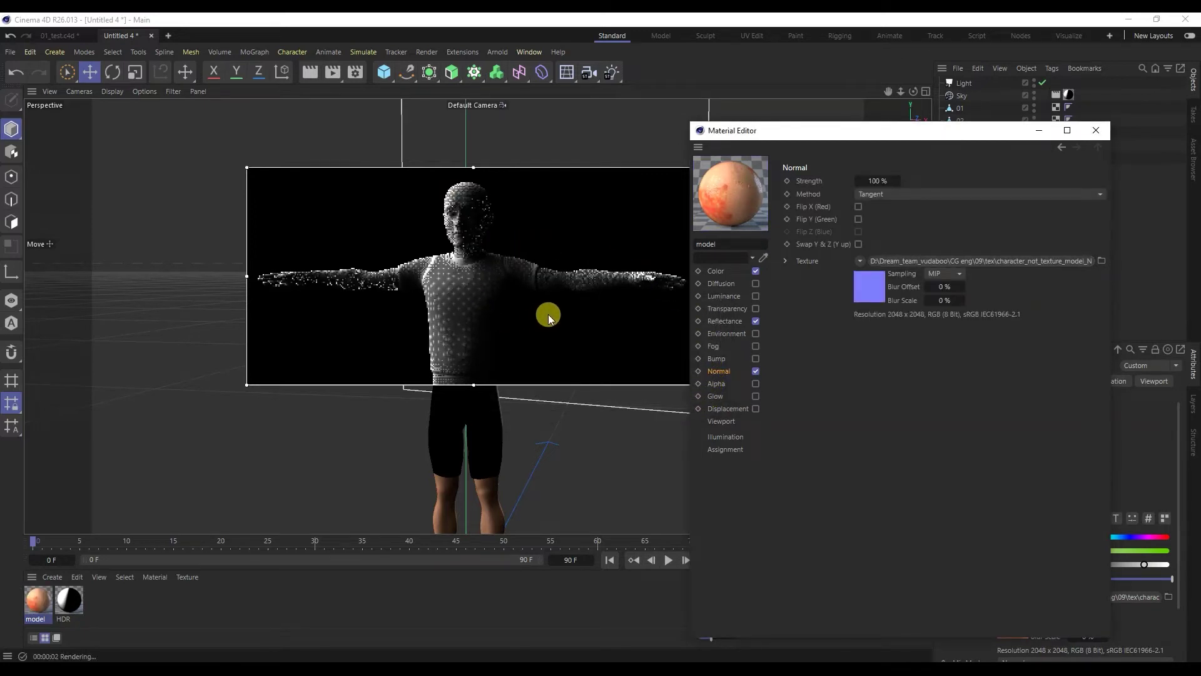
- Enable the model material's Displacement channel and load character_not_texture_model_Height.png as its texture without a project copy
click(728, 408)
click(755, 408)
click(928, 226)
double_click(938, 261)
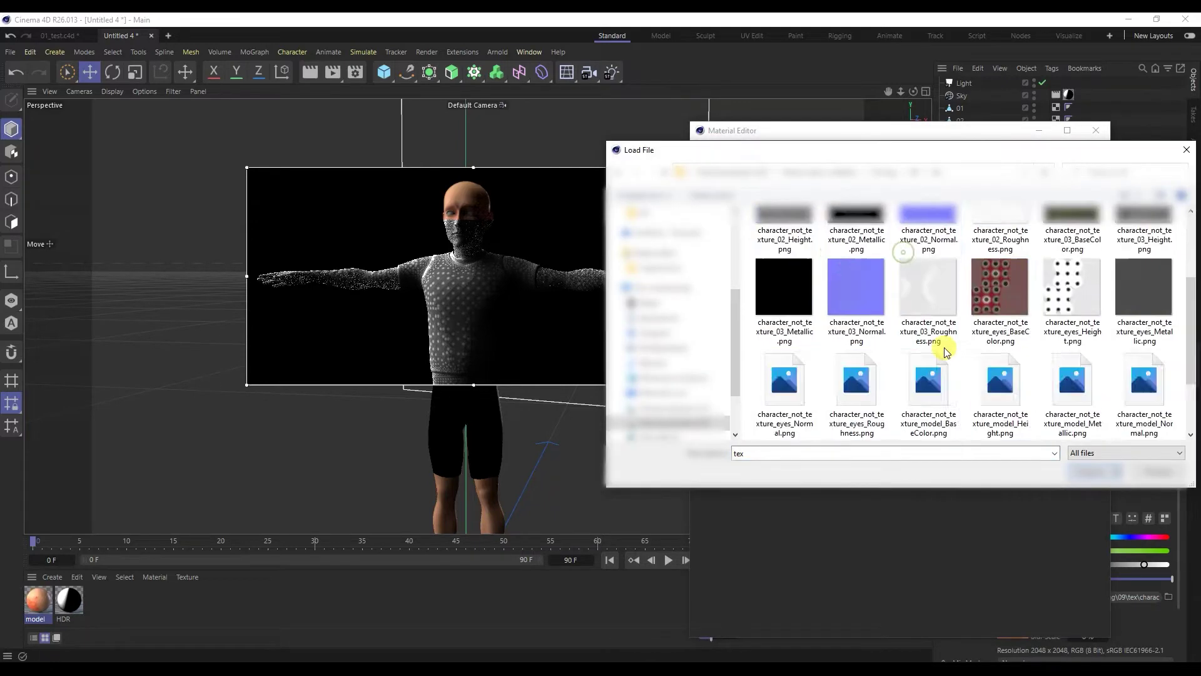
scroll(944, 347, down, 2)
double_click(1000, 291)
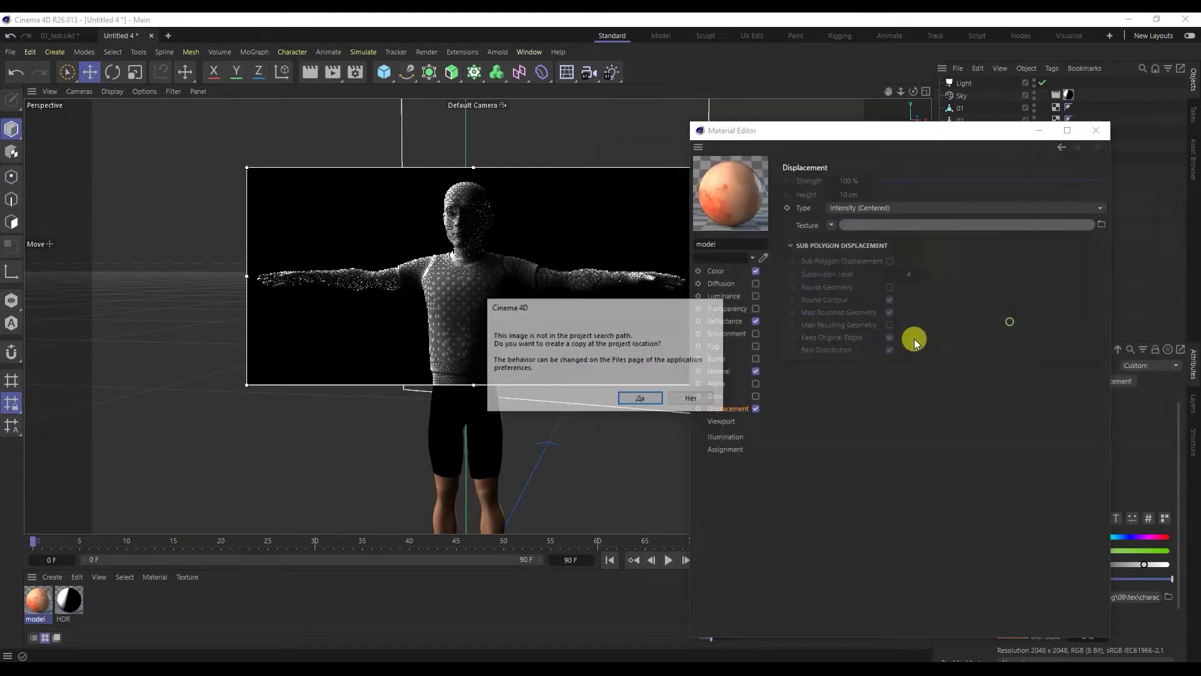
click(684, 398)
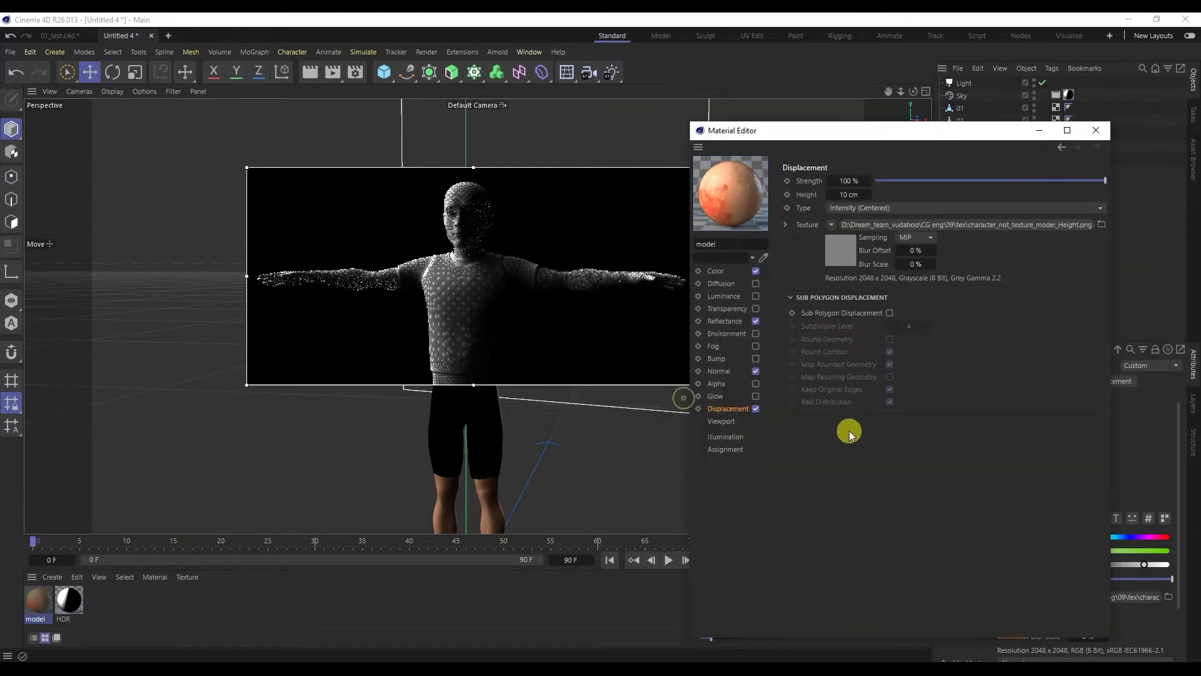
- Set the material's displacement height to 0.1 cm and enable Flip Y (Green) for its normal map
click(848, 194)
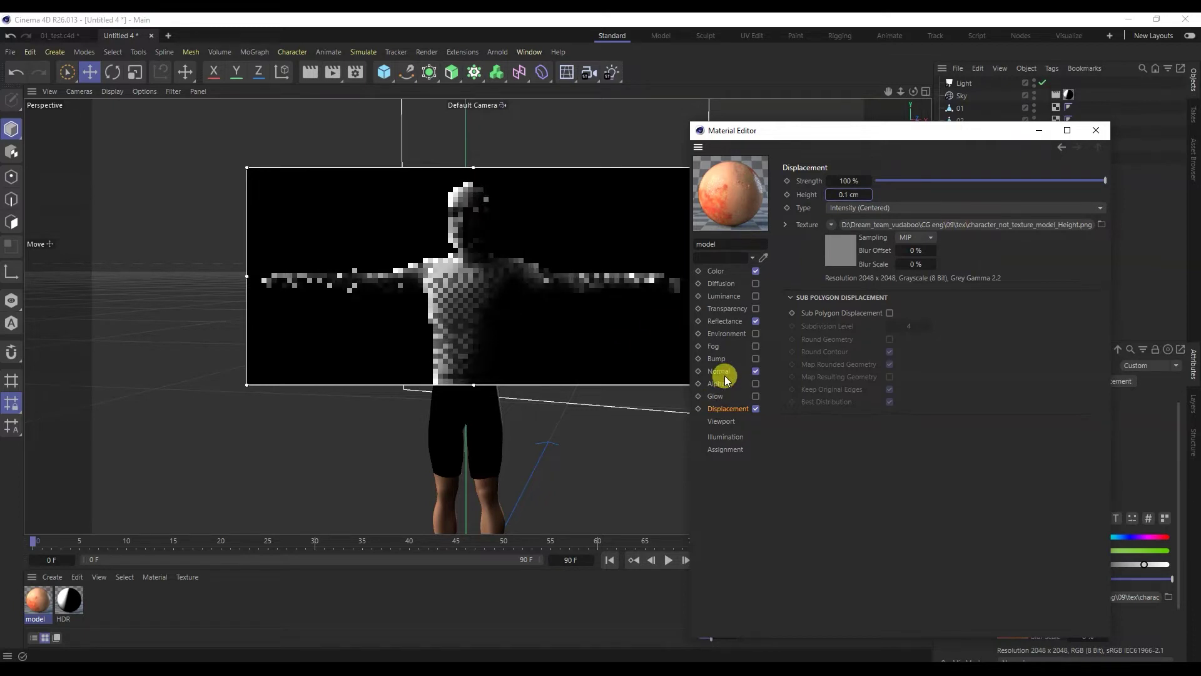
click(719, 371)
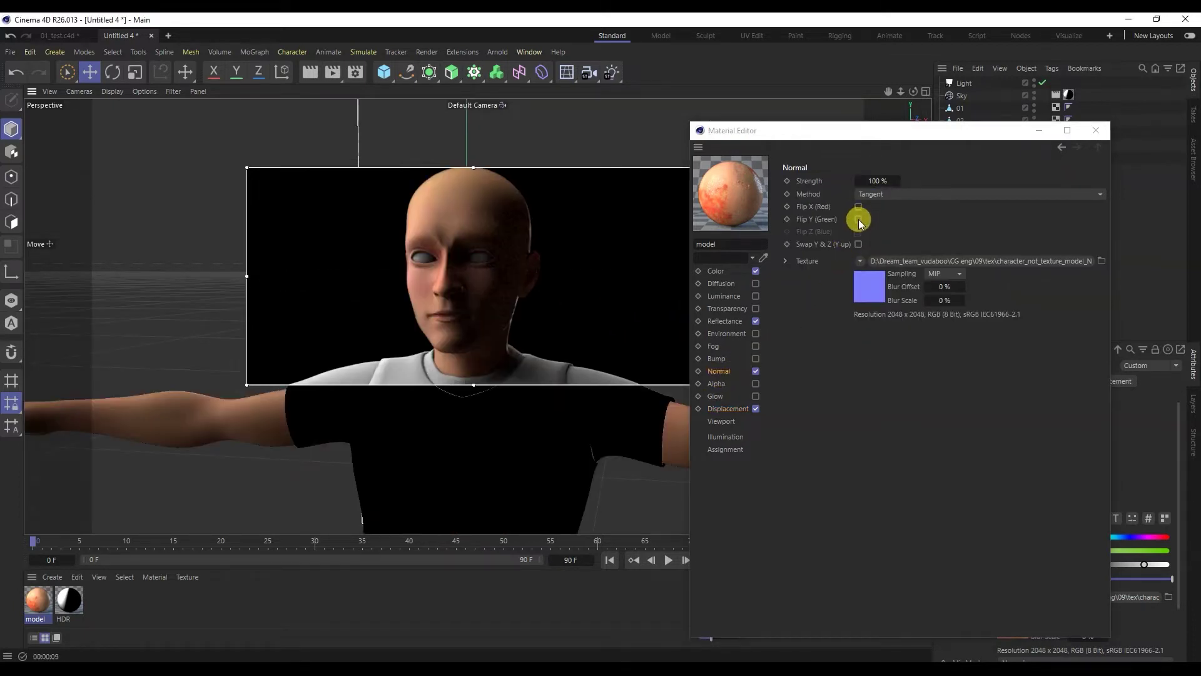
click(858, 219)
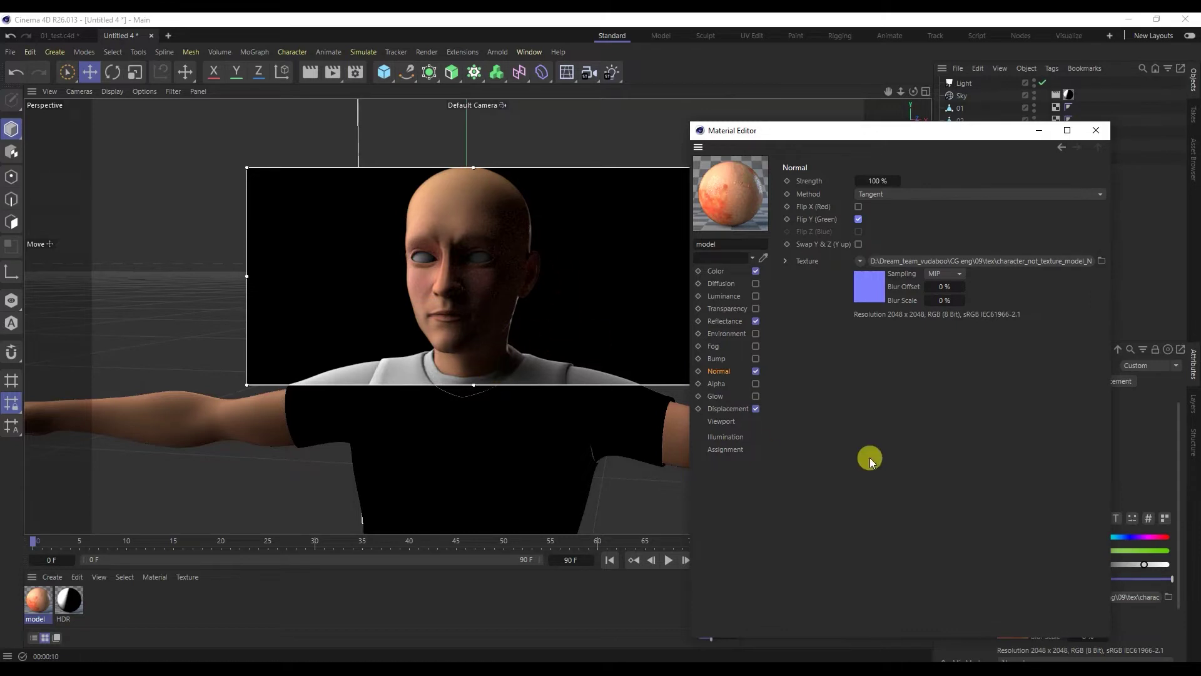
- Enable the model material's Luminance channel and assign a Layer shader as its texture
click(724, 296)
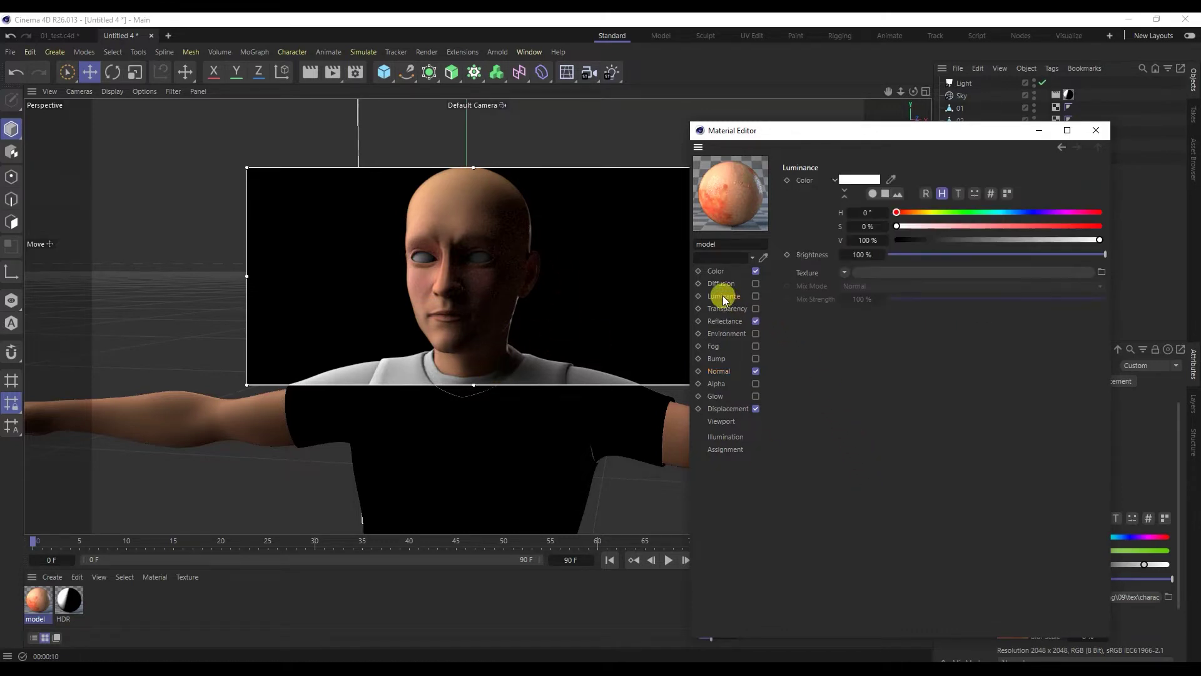
click(755, 296)
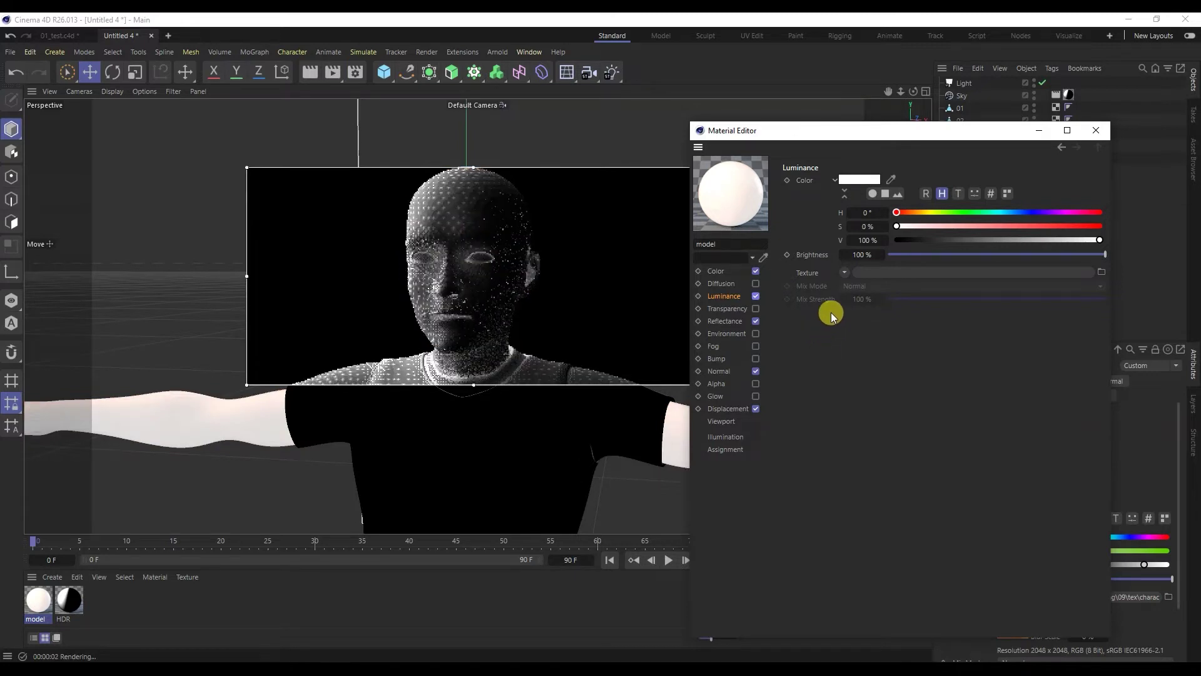
click(842, 273)
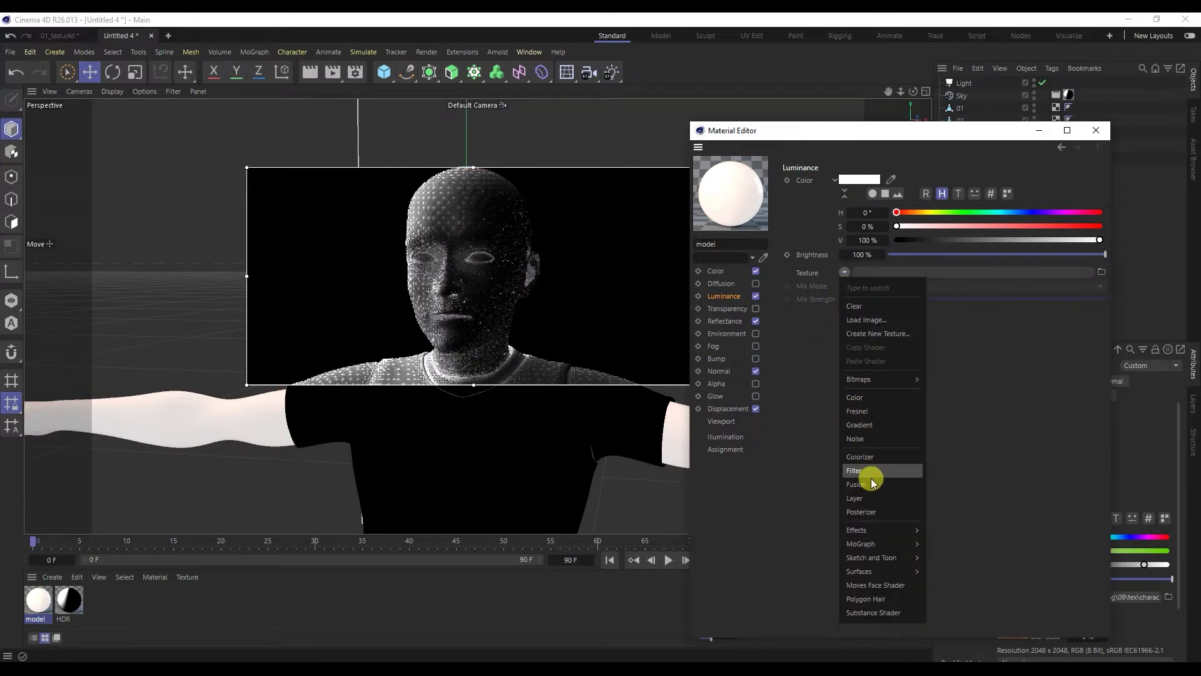
click(869, 497)
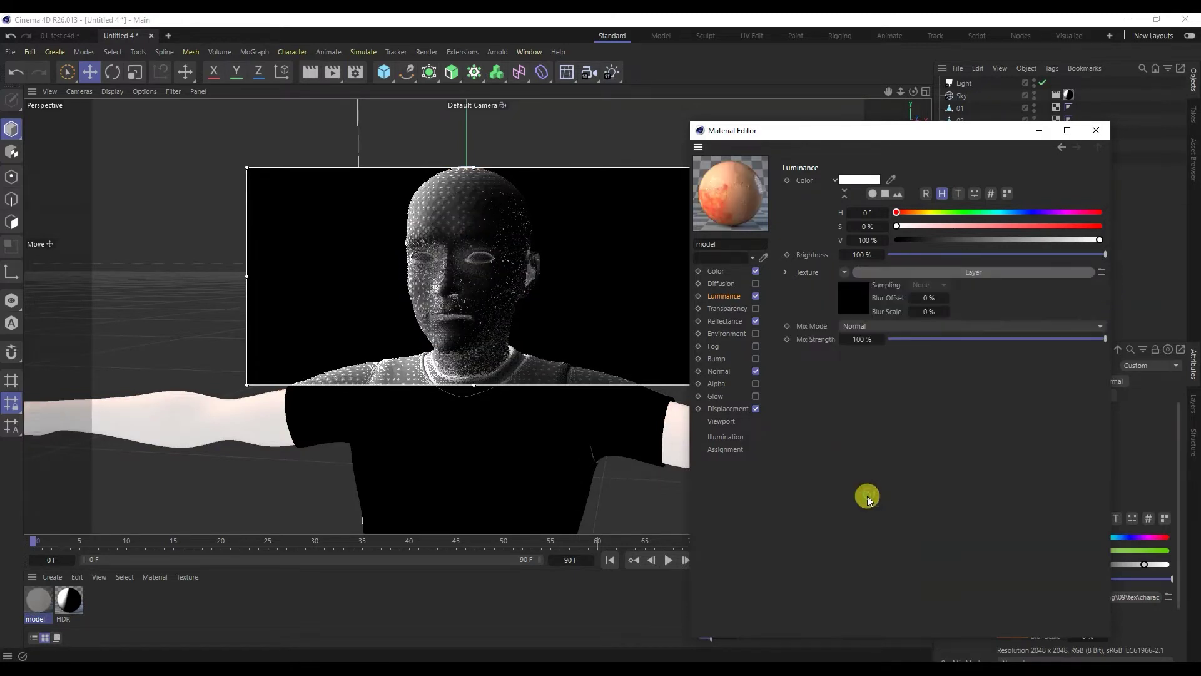
- Add character_not_texture_model_BaseColor.png as an image layer in the Luminance channel's Layer shader, without a project copy
click(851, 308)
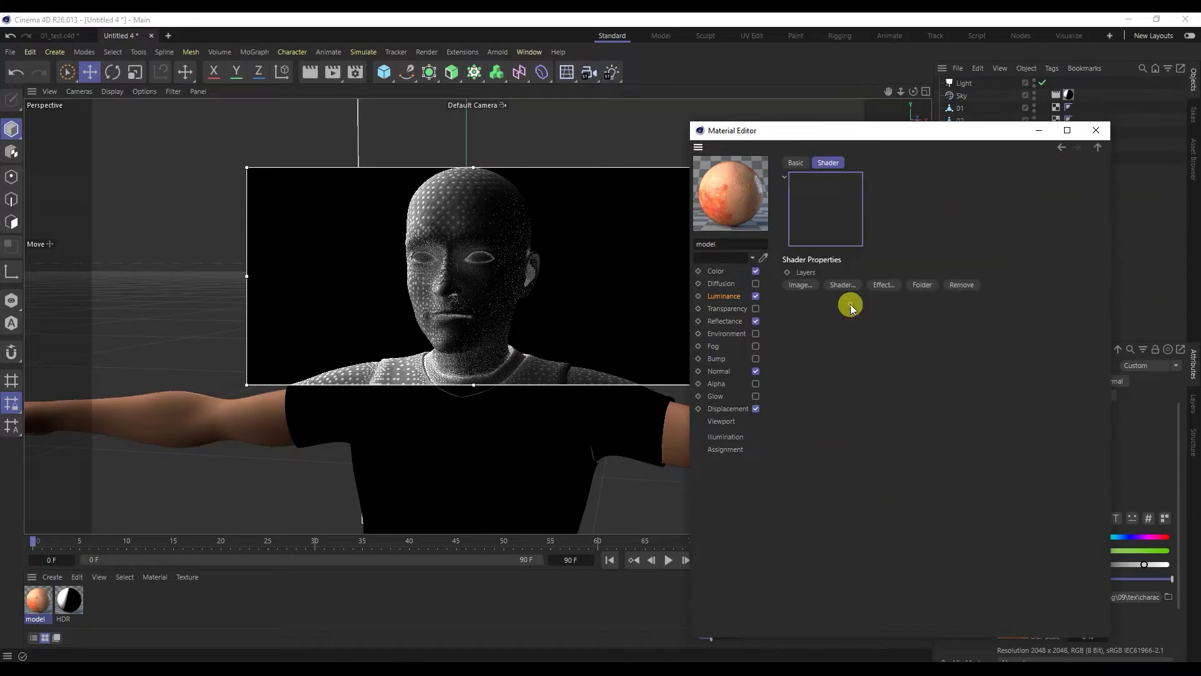
click(807, 288)
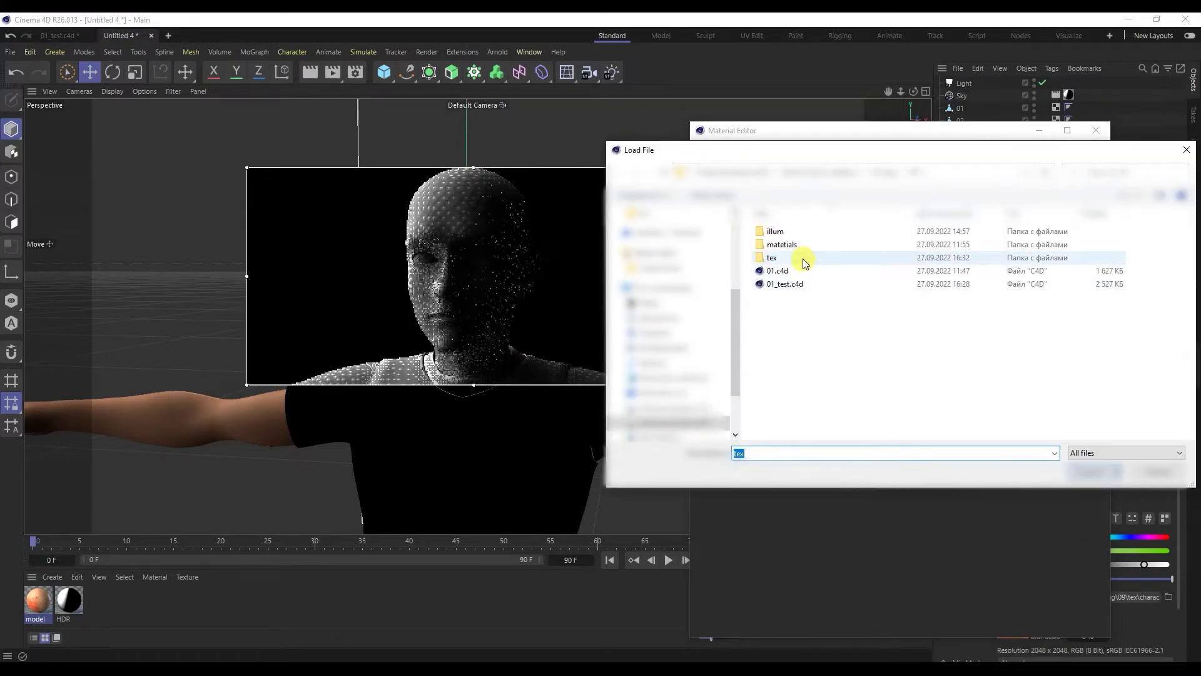
click(801, 260)
double_click(804, 262)
scroll(873, 313, down, 5)
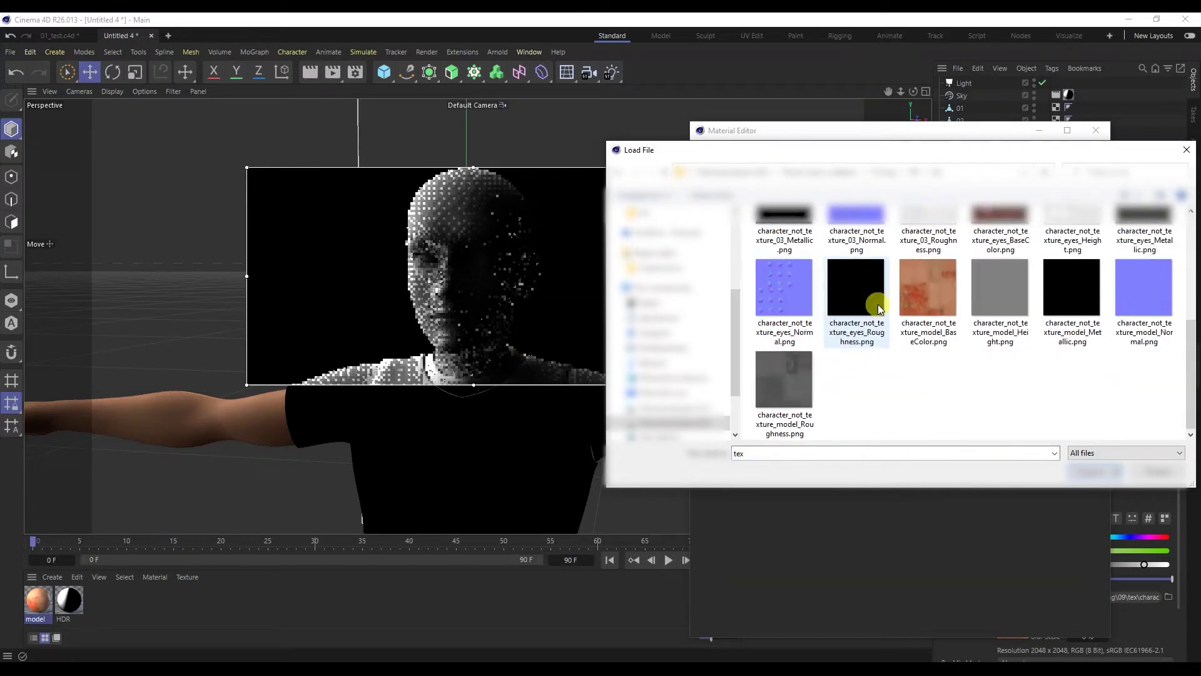
double_click(925, 302)
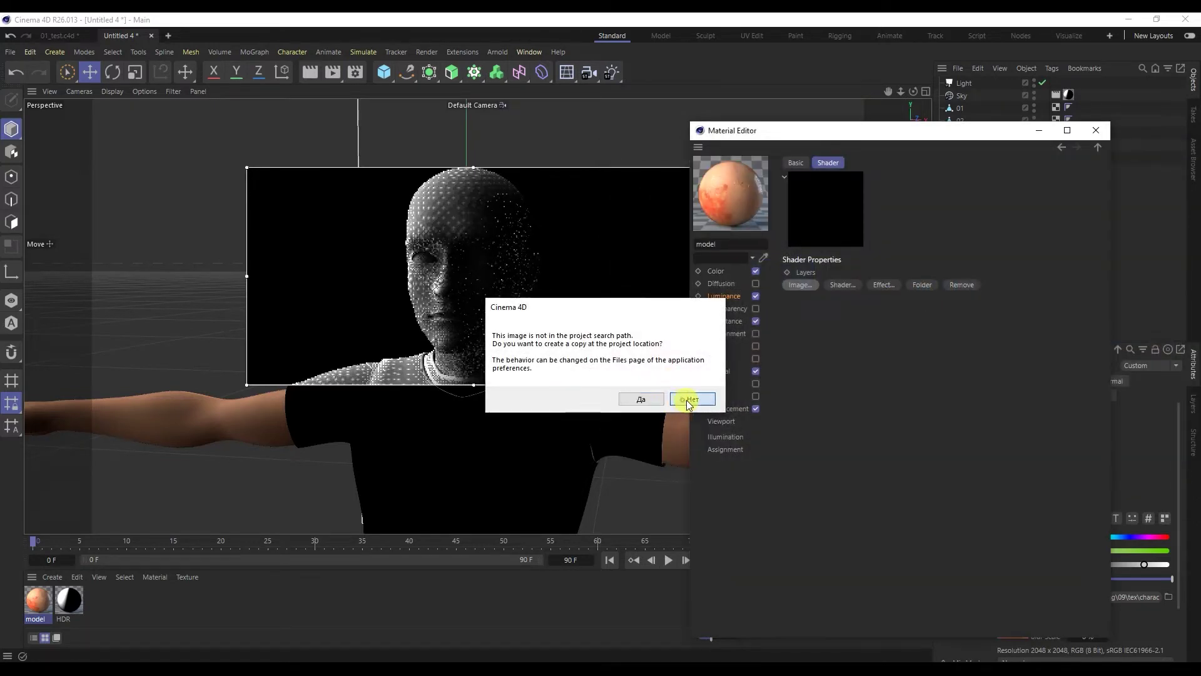
click(688, 401)
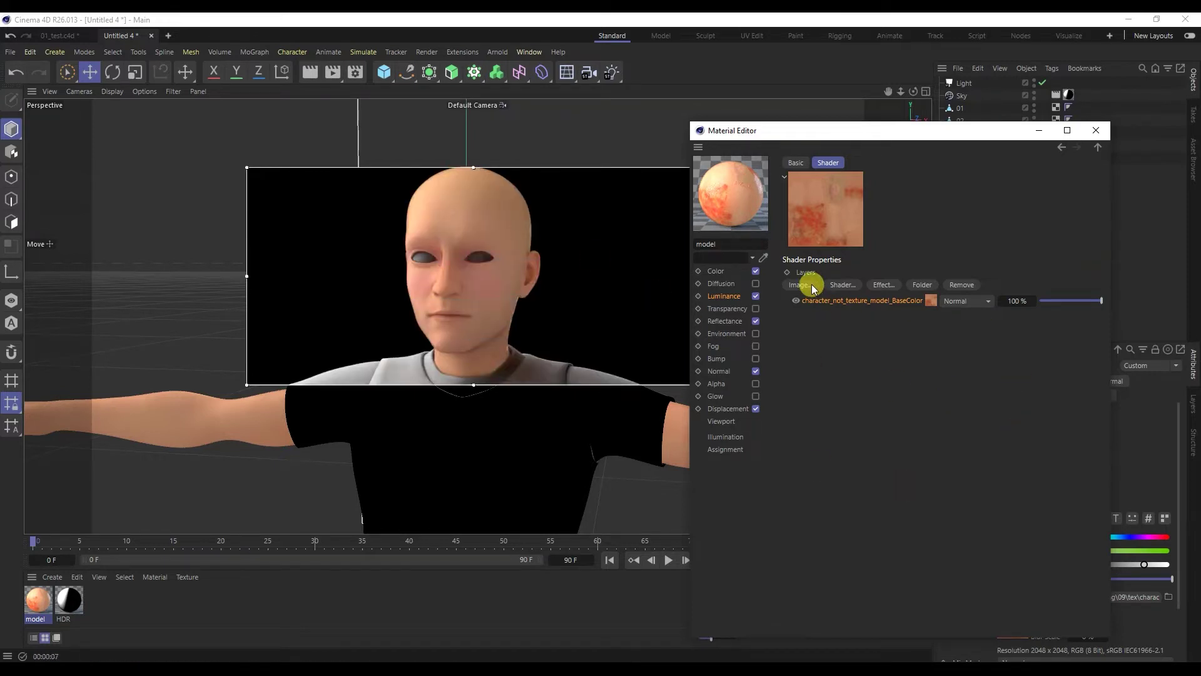
- Add a Subsurface Scattering shader above the BaseColor image in the Luminance layers and open its properties
click(840, 285)
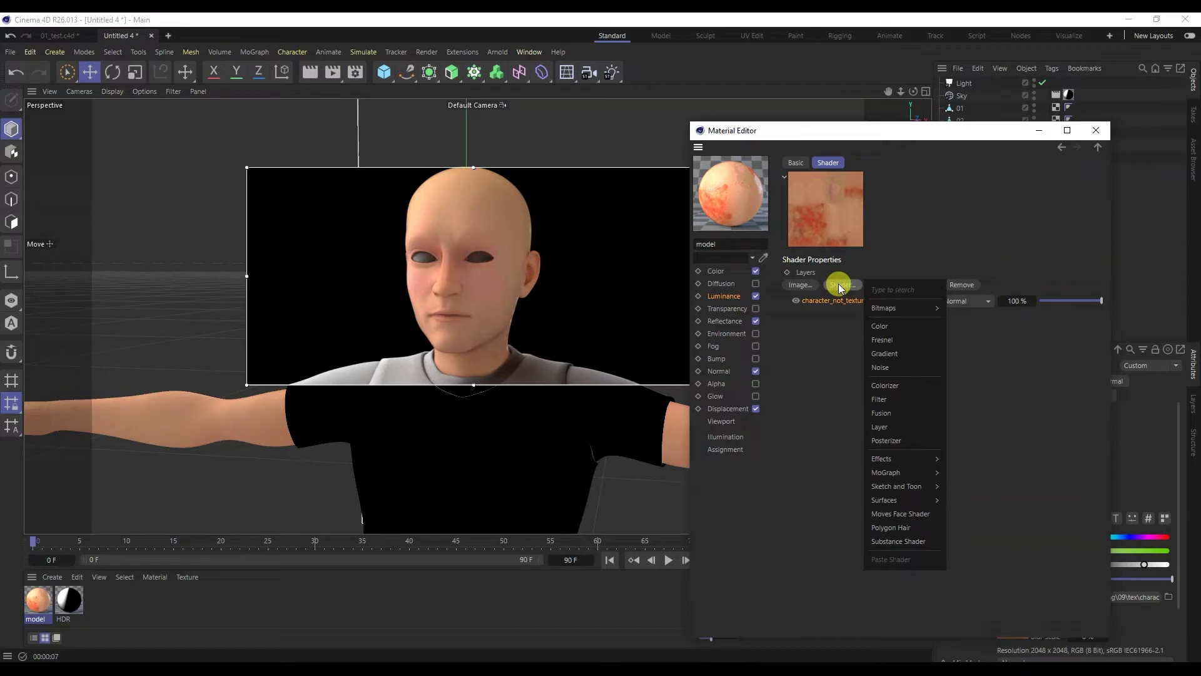
mouse_move(908, 500)
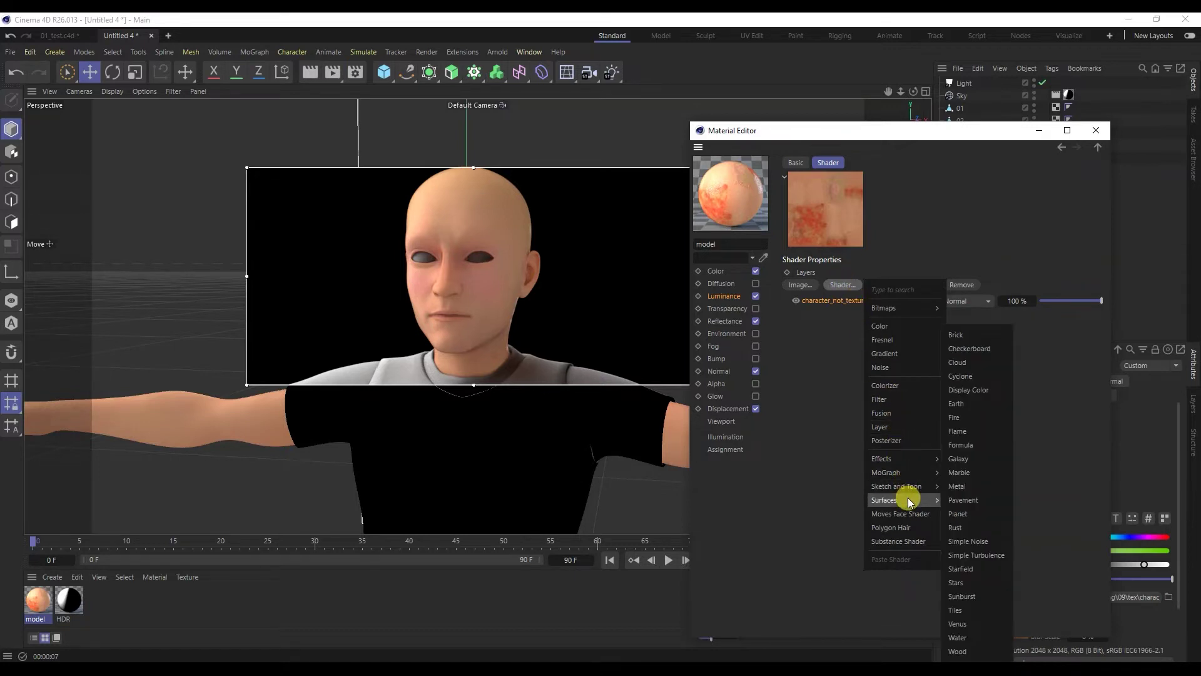
mouse_move(910, 460)
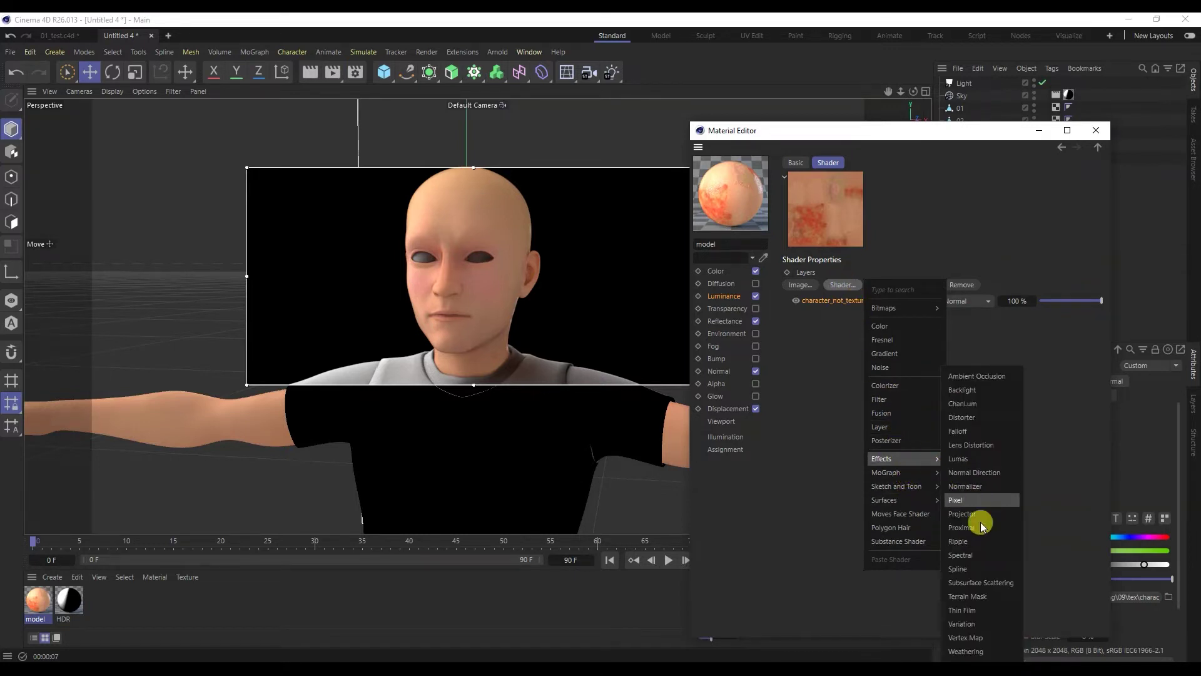
click(978, 583)
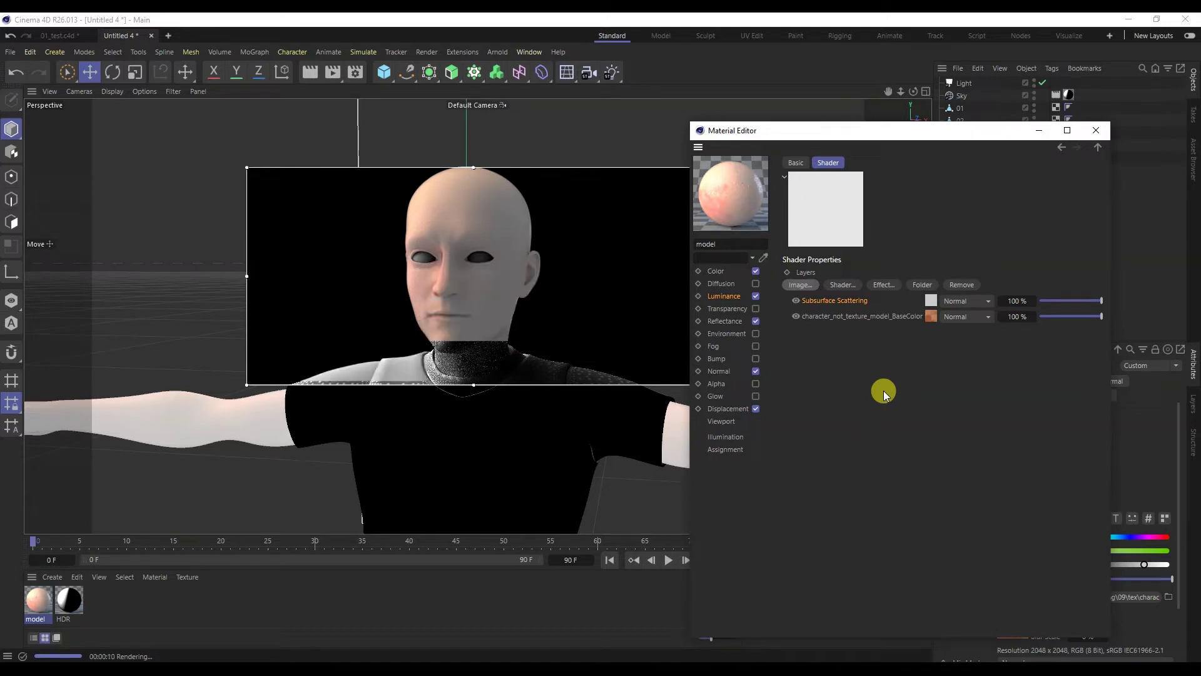
click(929, 300)
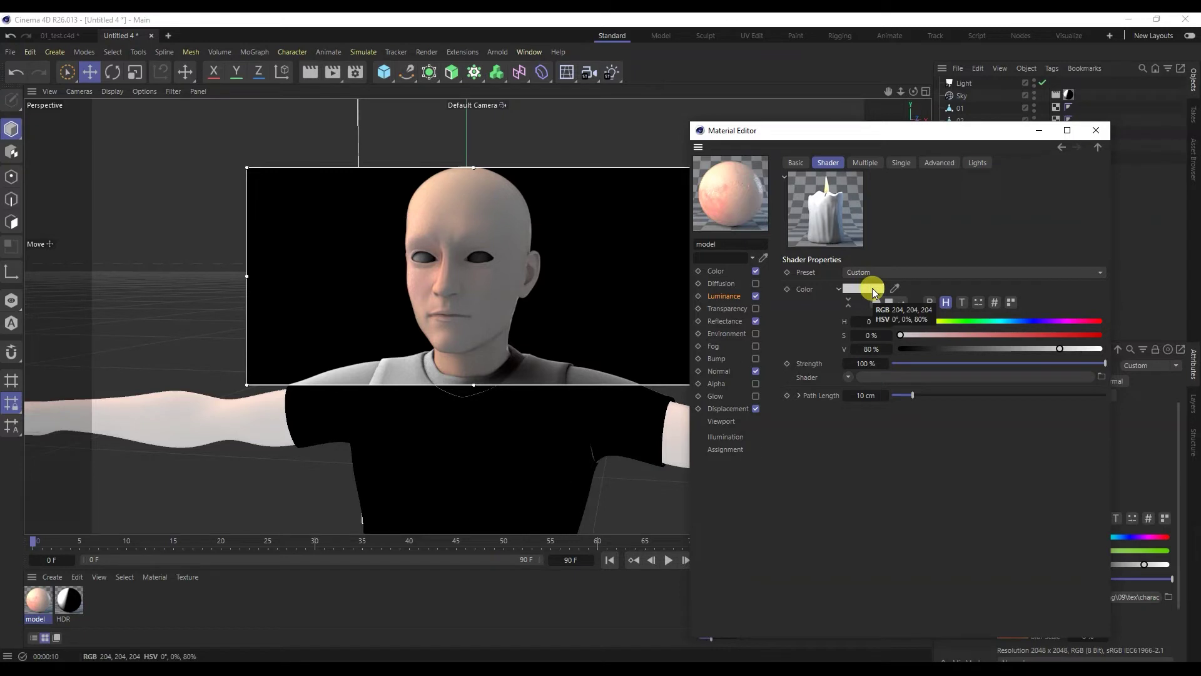
- Set the Subsurface Scattering shader's color saturation to 91% for a red tint and its path length to 0.1 cm
drag(900, 335, 1075, 349)
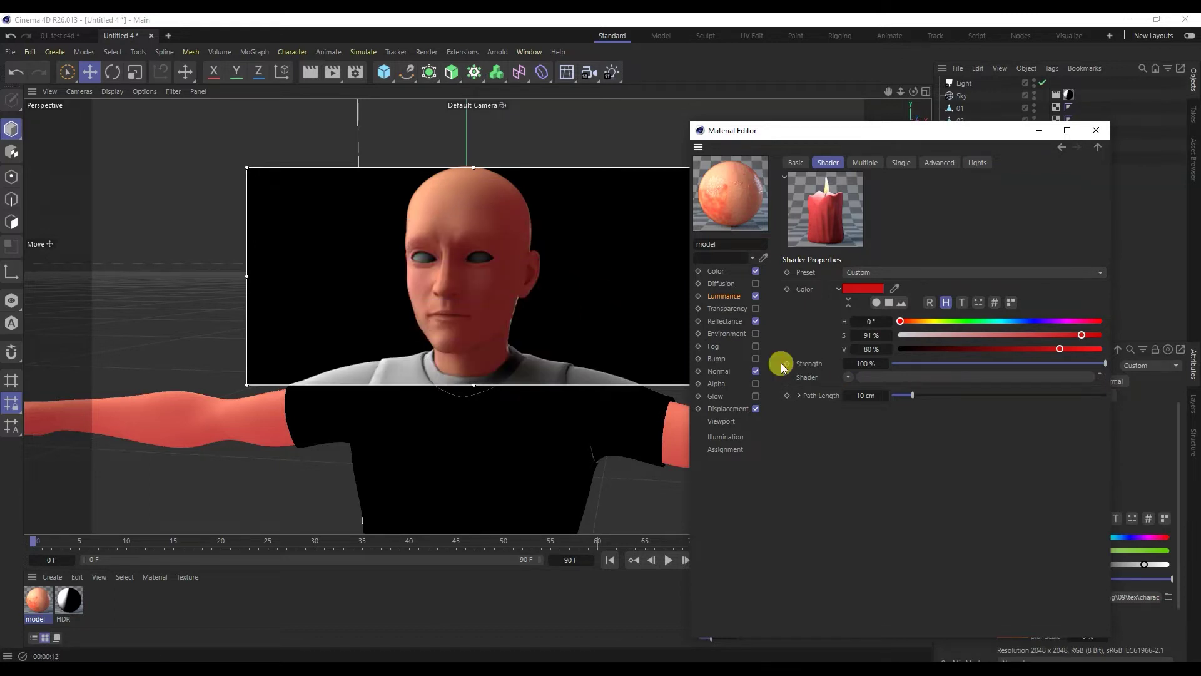
click(862, 395)
text(0.1)
key(Return)
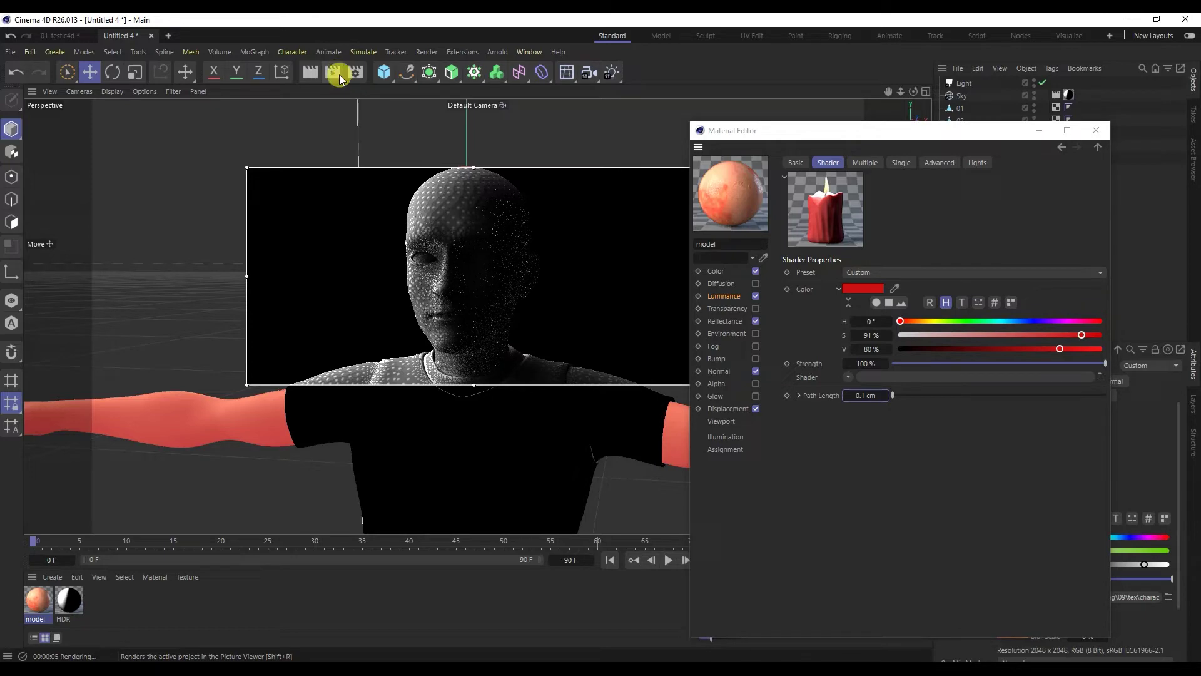
- Render the scene to the Picture Viewer and close the model material's editor
click(335, 73)
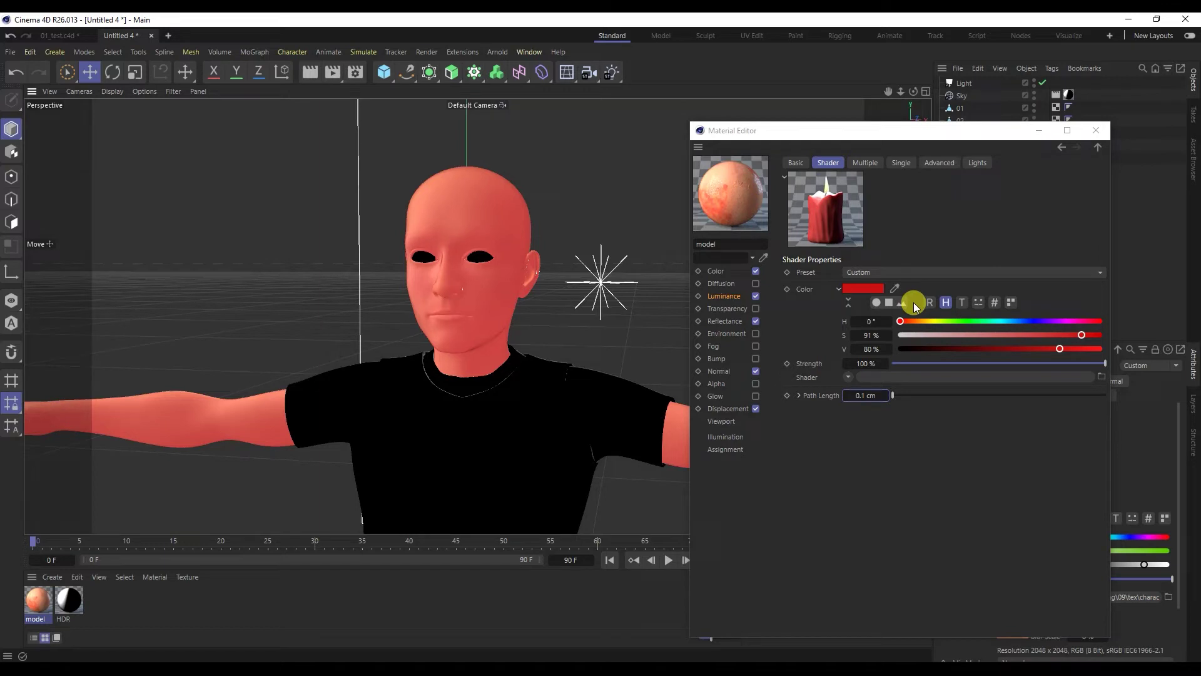
click(742, 273)
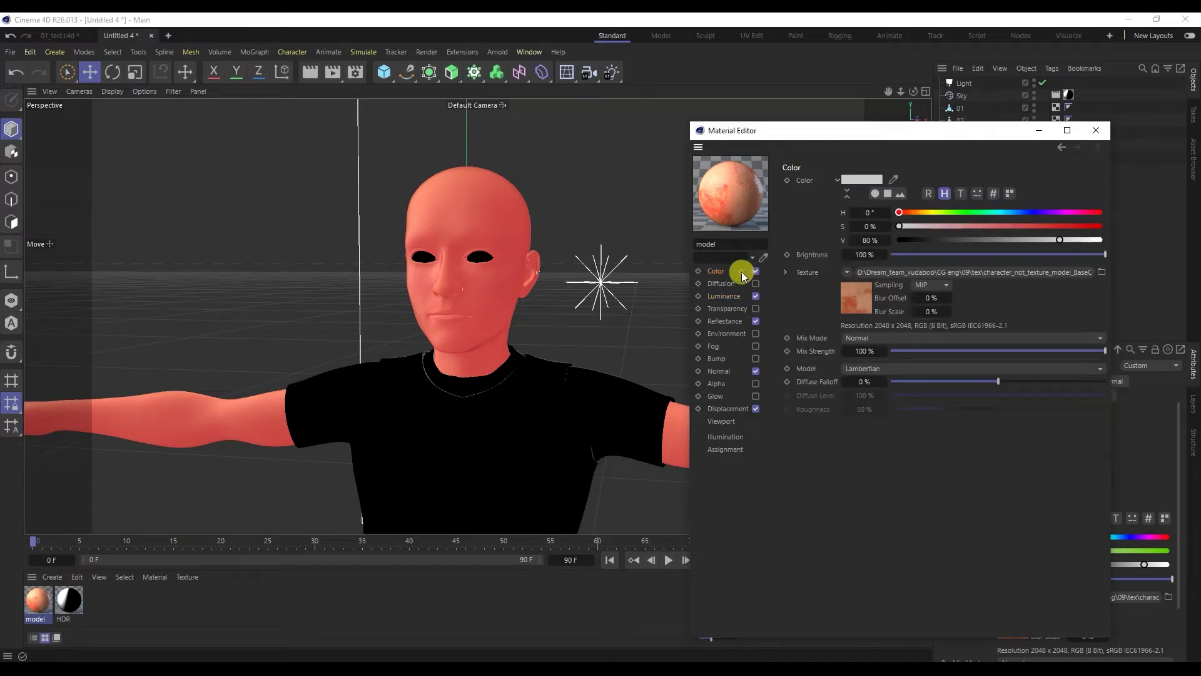
click(1095, 130)
click(308, 586)
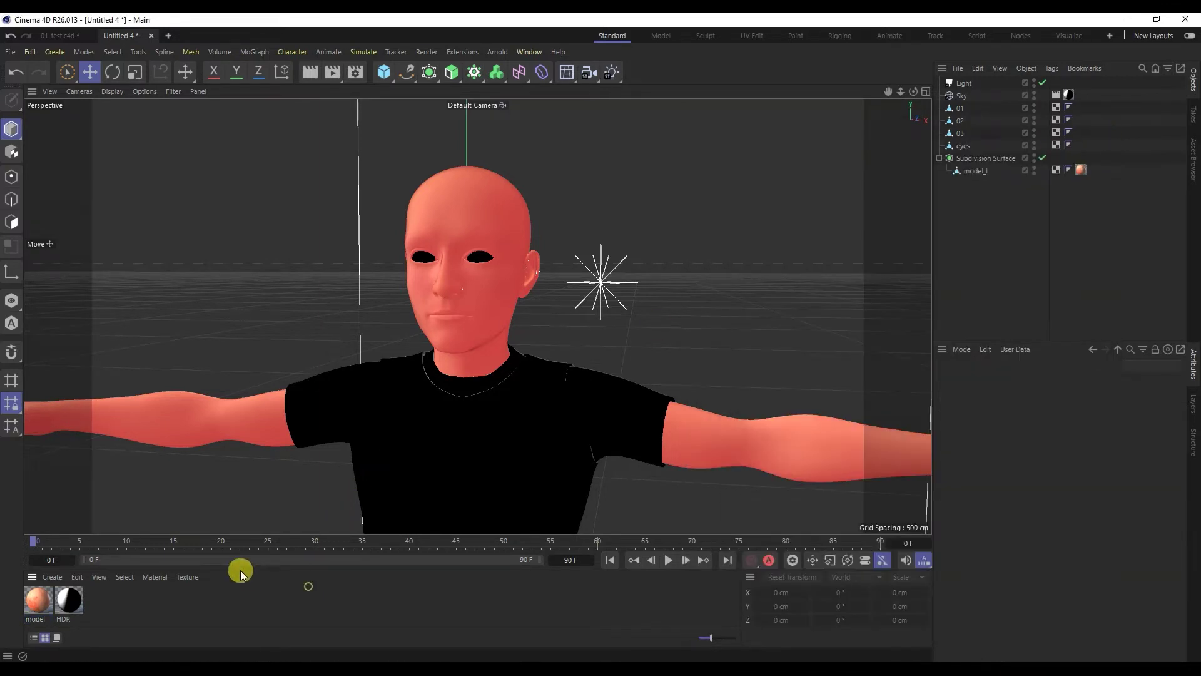
- Create a new PBR material named eyes and apply it to the eyes object
click(53, 580)
mouse_move(141, 470)
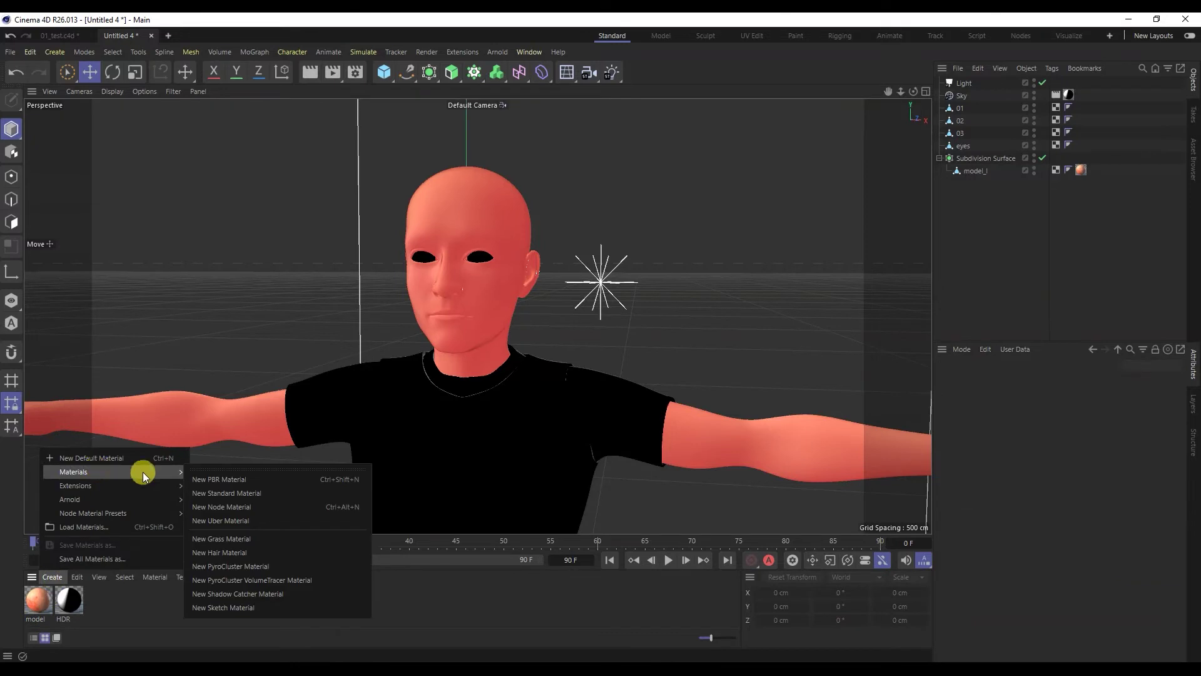
click(220, 482)
click(36, 613)
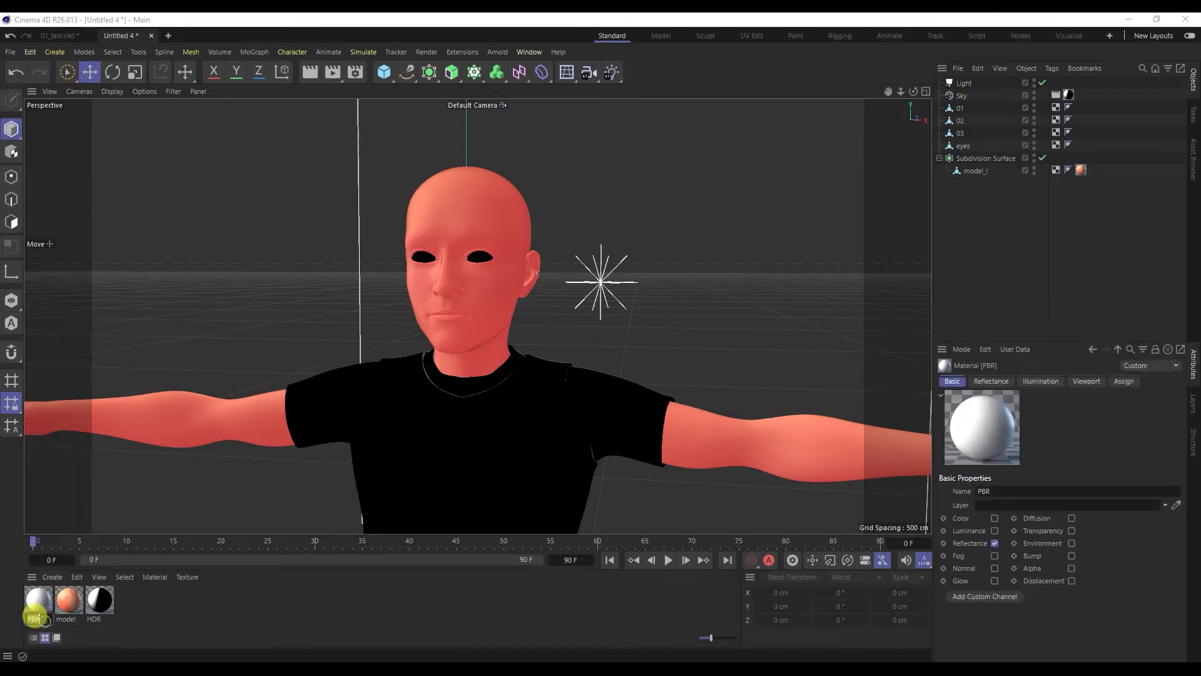
text(eyes)
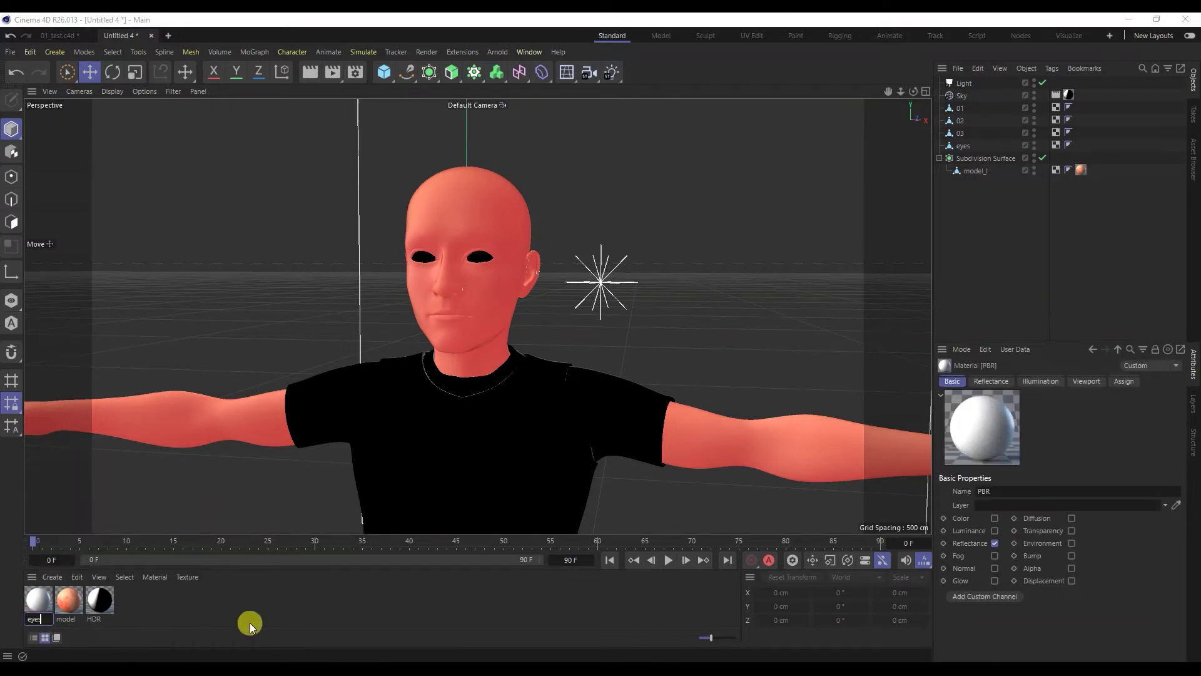
drag(39, 603, 967, 147)
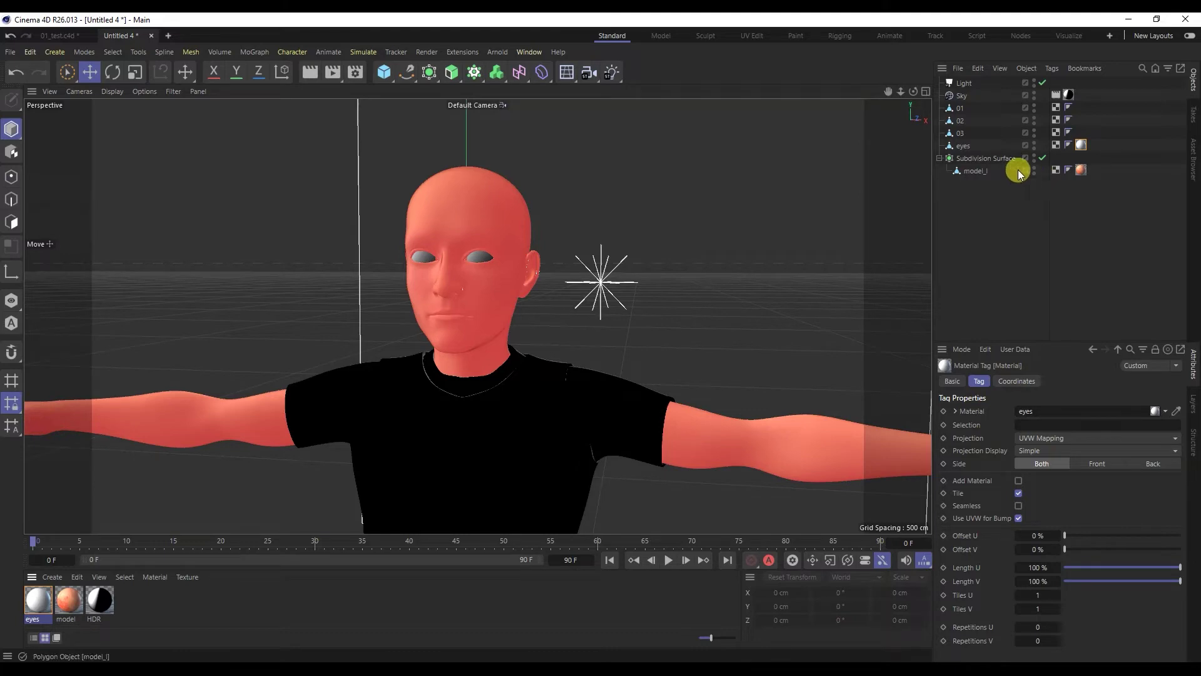
- Enable the eyes material's Color channel and load character_not_texture_eyes_BaseColor.png as its texture, without a project copy
double_click(44, 604)
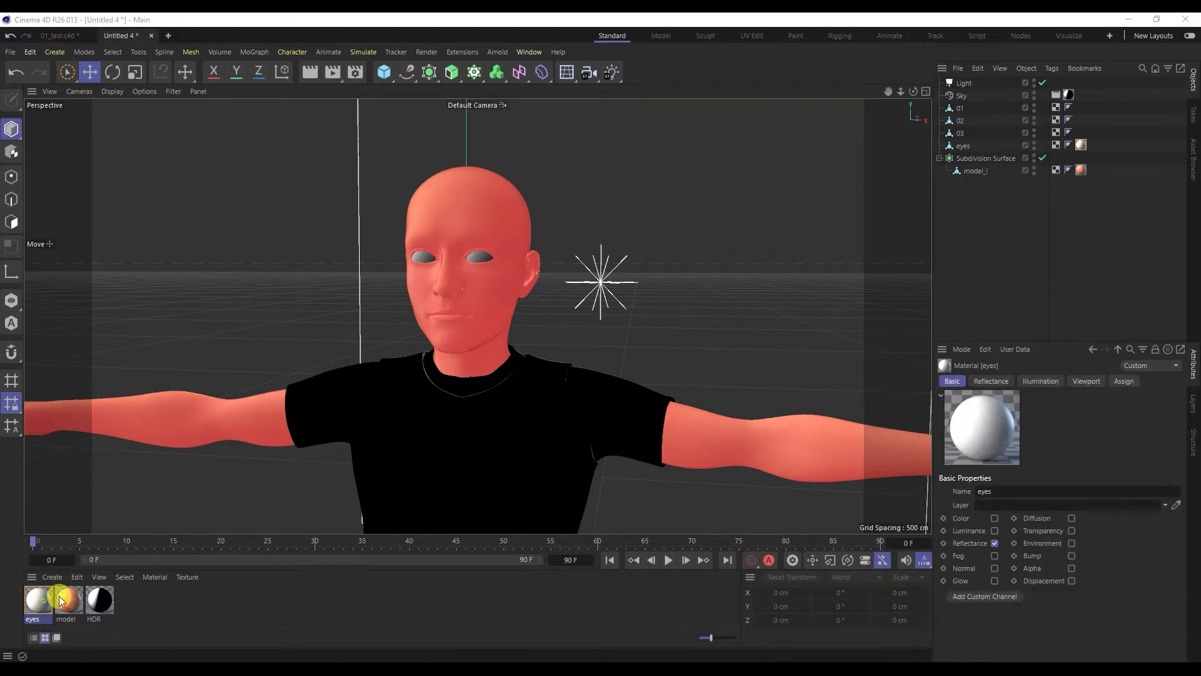
drag(341, 160, 809, 135)
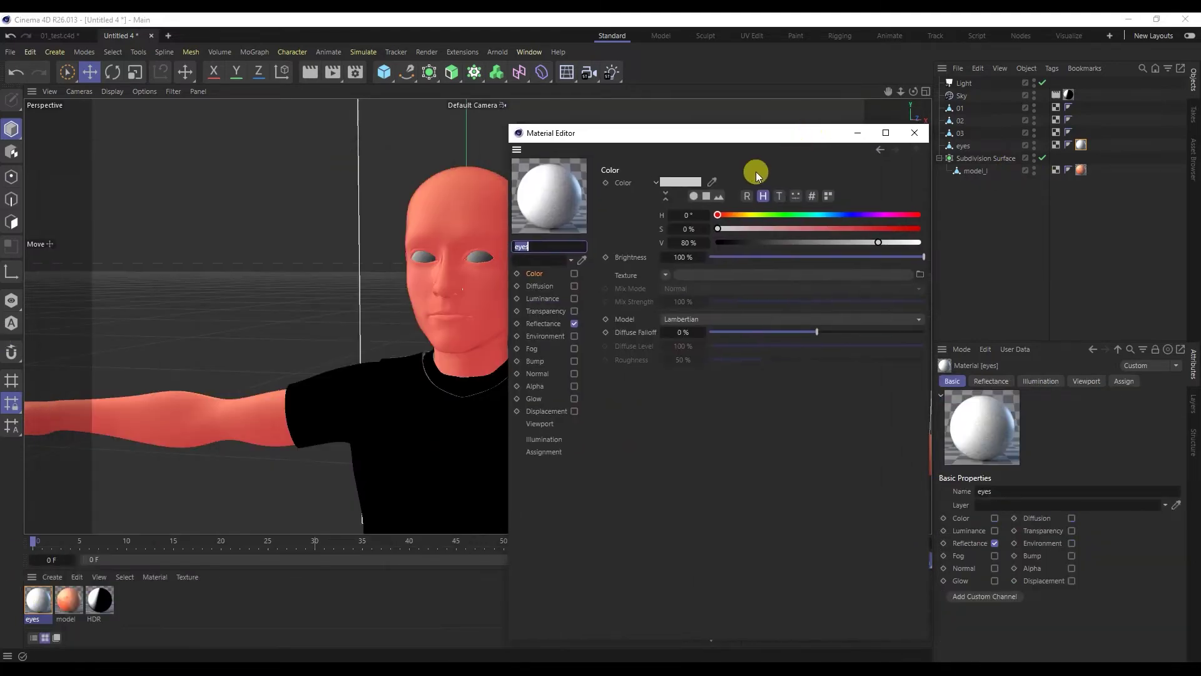
click(573, 273)
click(723, 276)
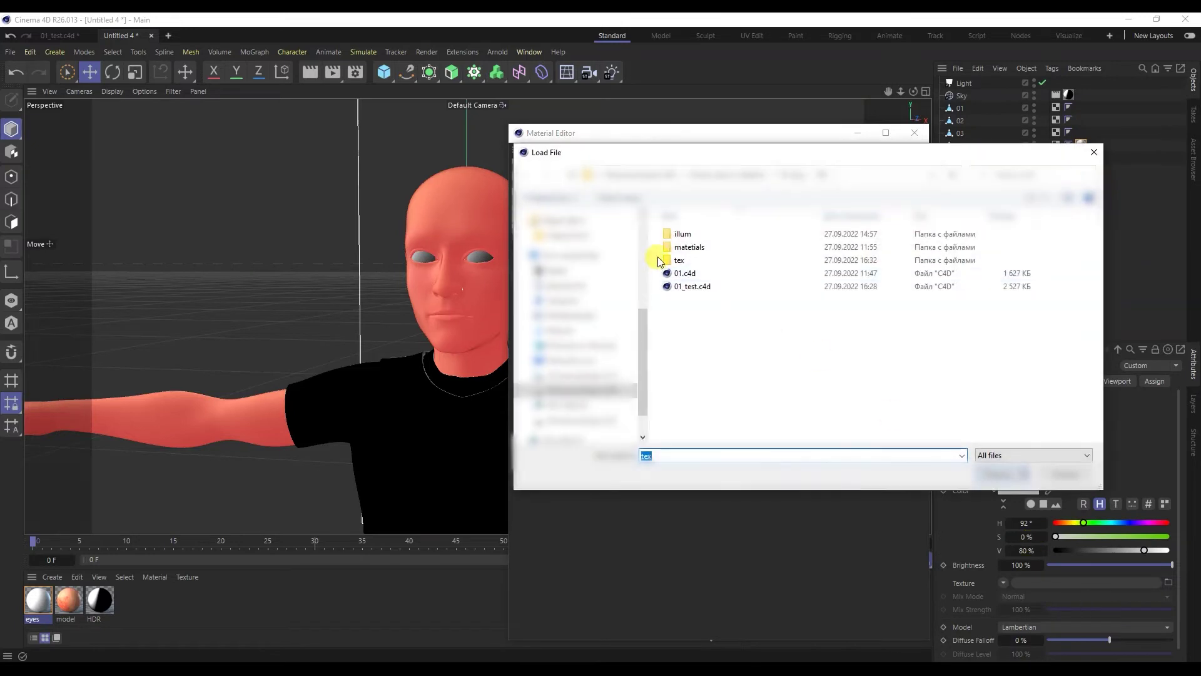
double_click(681, 259)
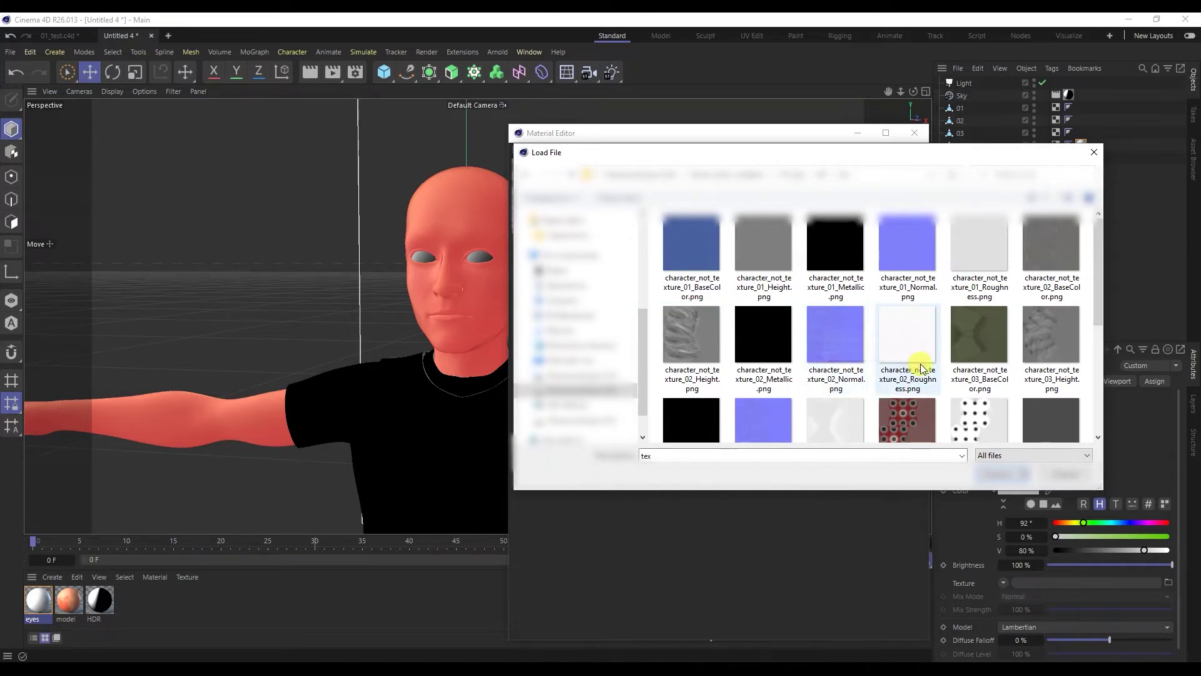
scroll(911, 367, down, 1)
click(899, 369)
double_click(898, 369)
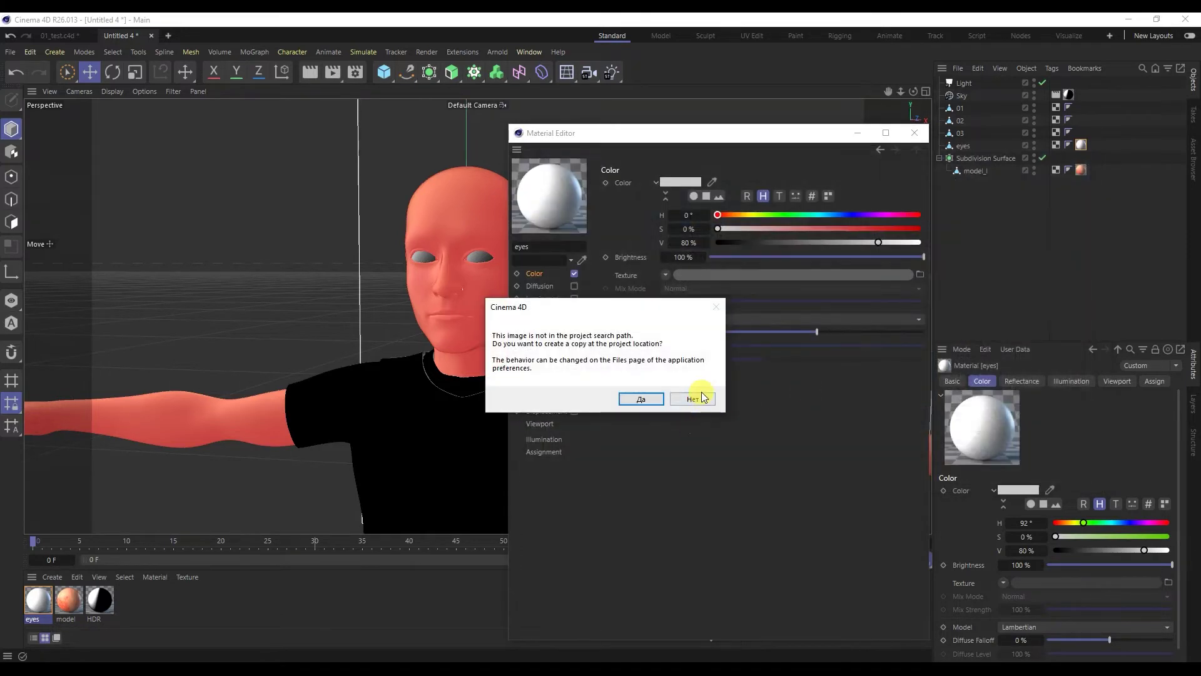
click(698, 394)
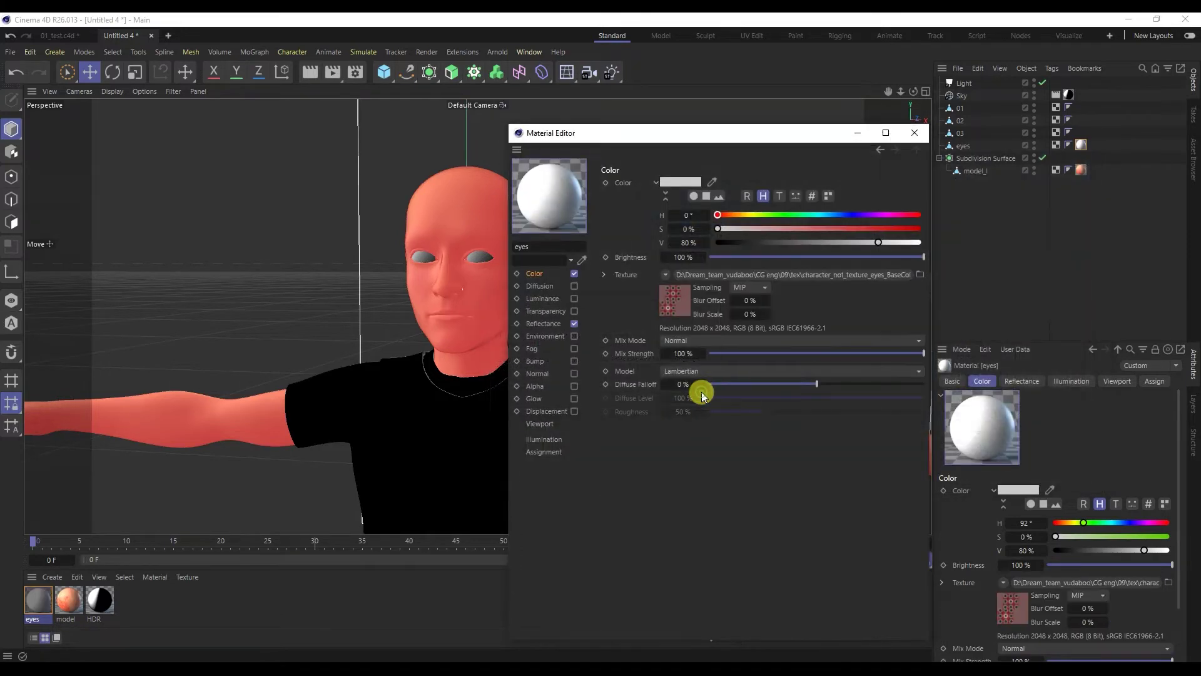
- Load character_not_texture_eyes_BaseColor.png as the Default Diffuse layer's color texture in Reflectance, without a project copy
click(540, 322)
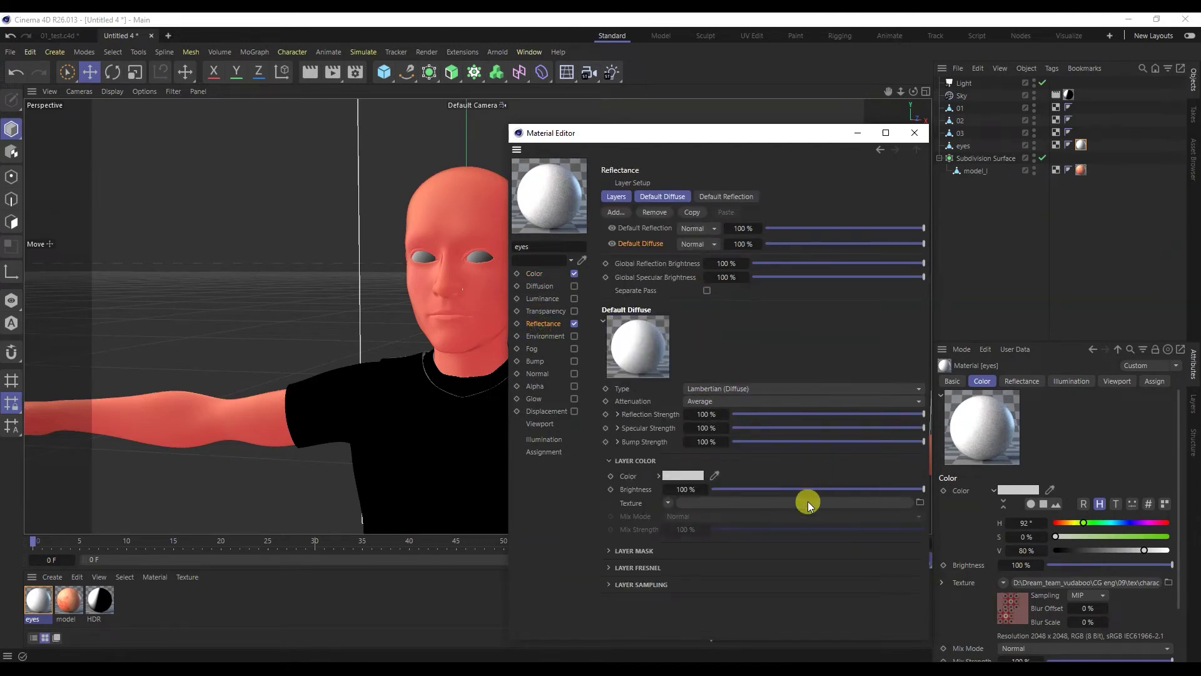
click(738, 502)
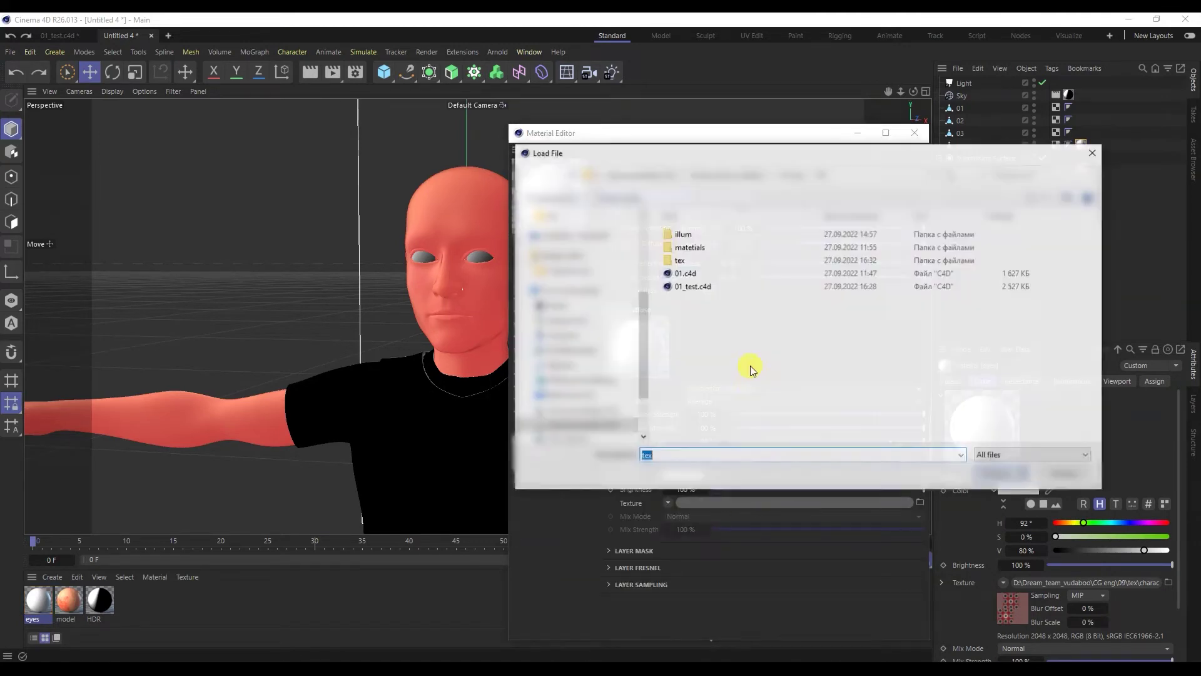
double_click(748, 266)
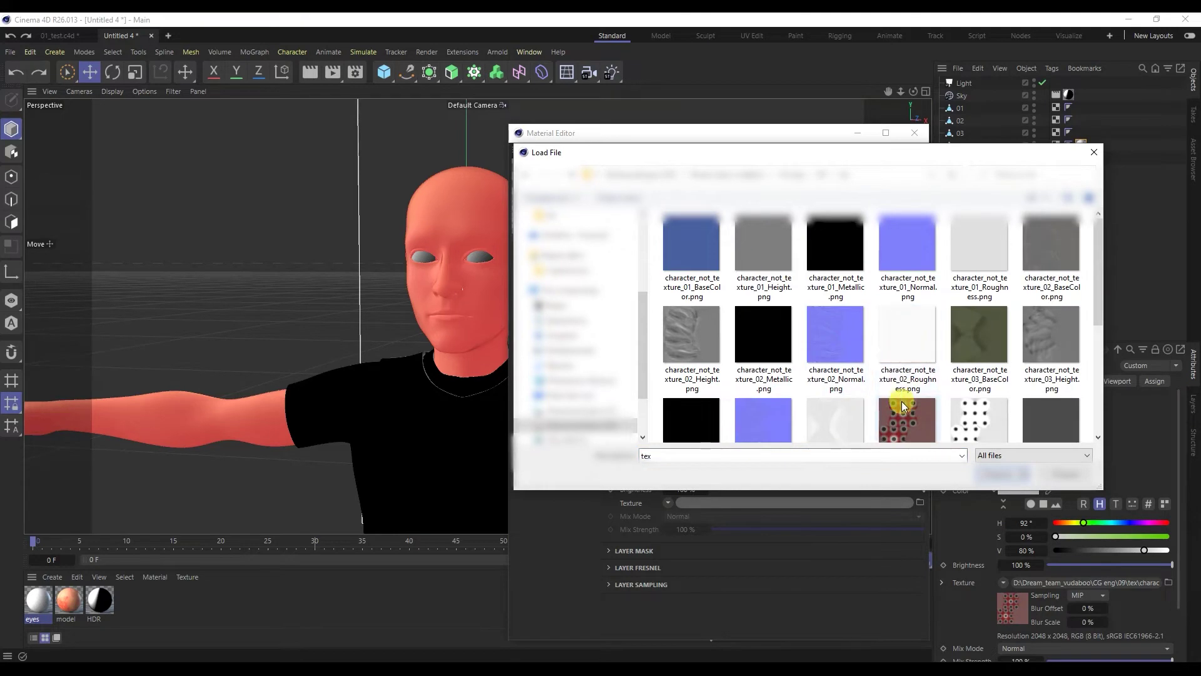
double_click(895, 373)
click(689, 399)
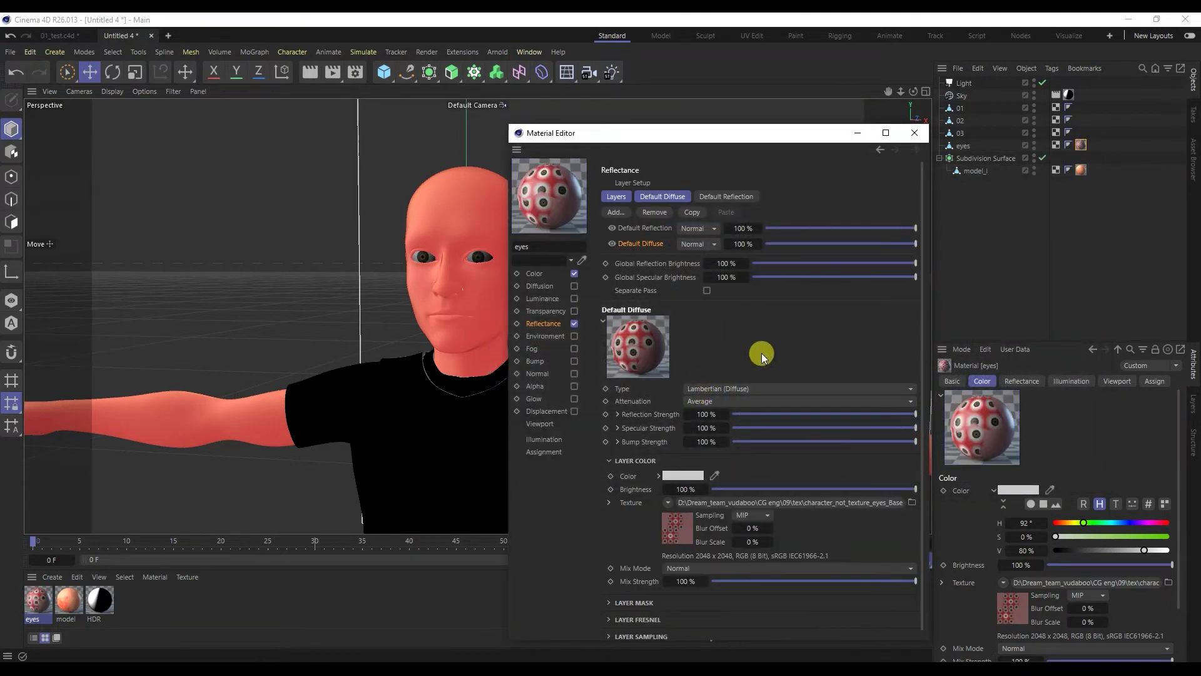
- Set the eyes material's Default Reflection layer type to GGX
click(643, 228)
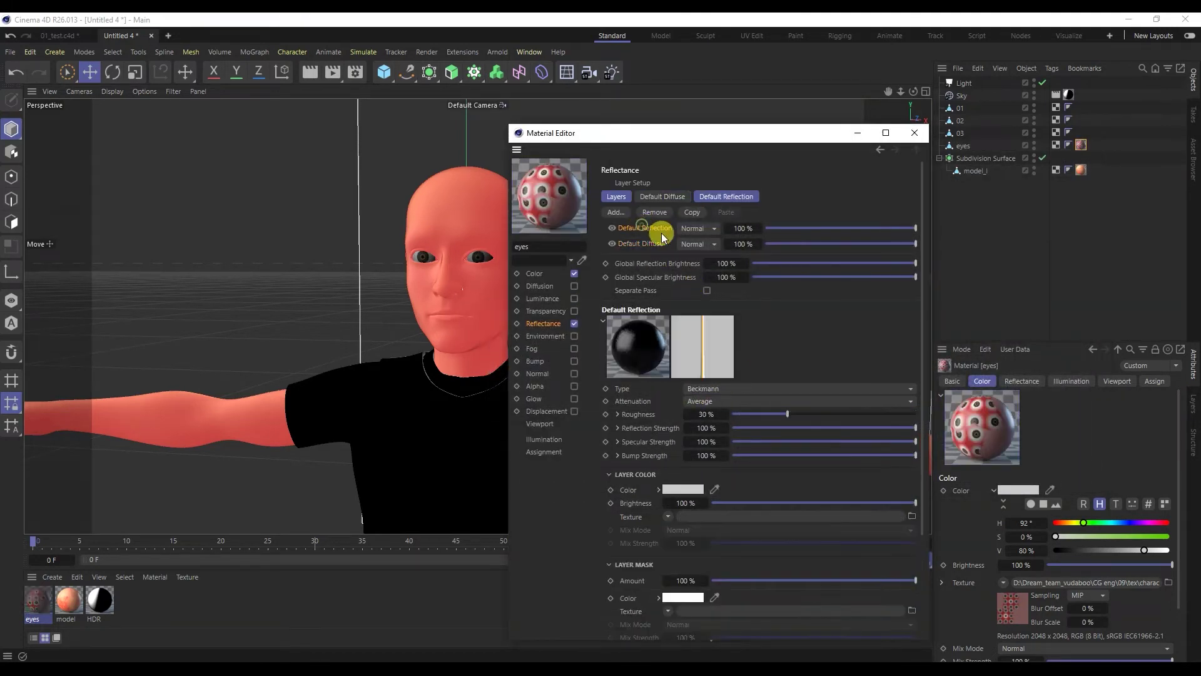
click(726, 388)
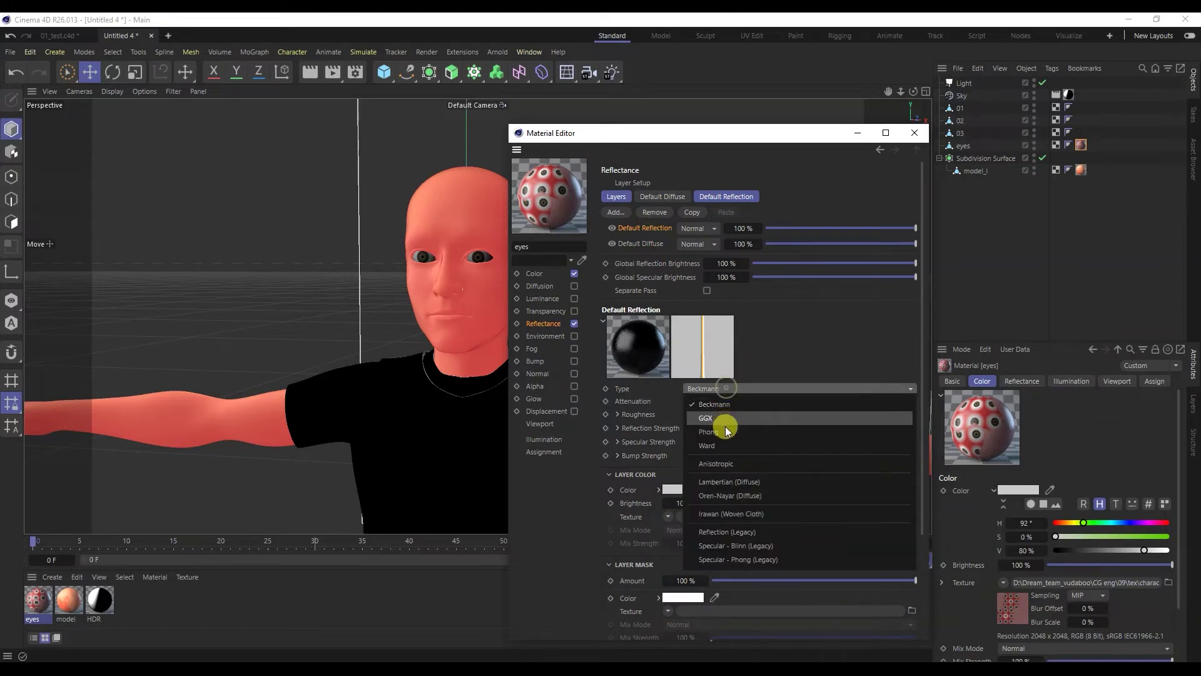
click(726, 421)
- Load character_not_texture_eyes_Roughness.png as the Default Reflection layer's roughness texture, without a project copy
click(617, 414)
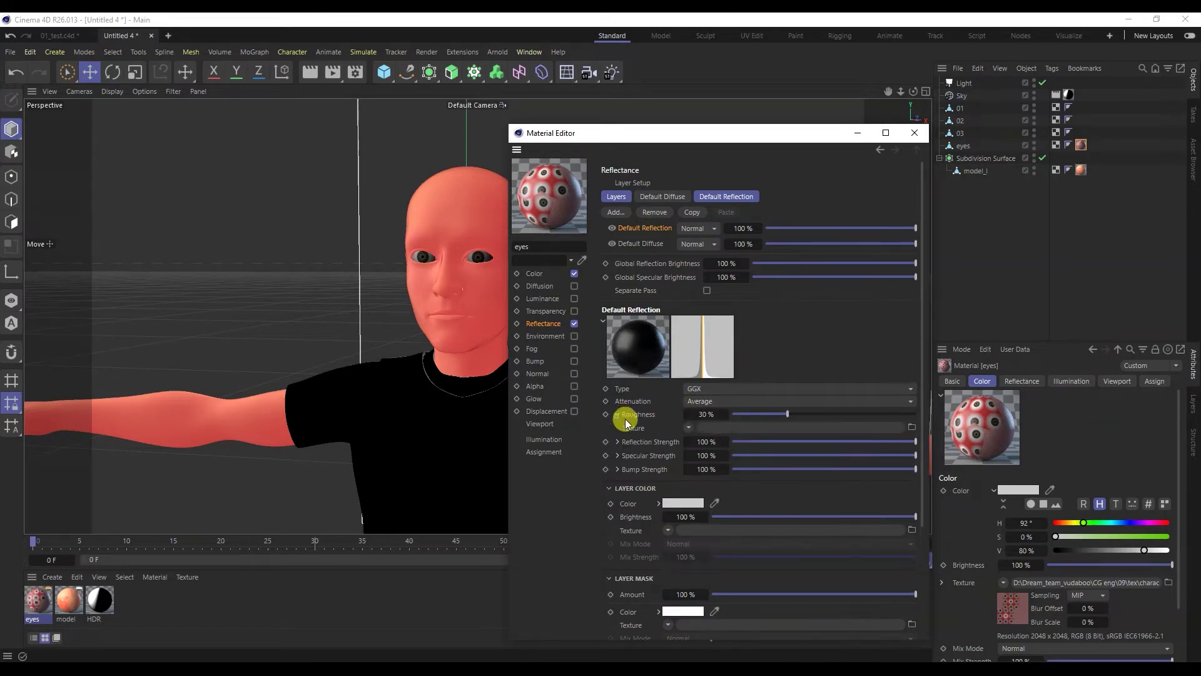
click(757, 428)
double_click(739, 261)
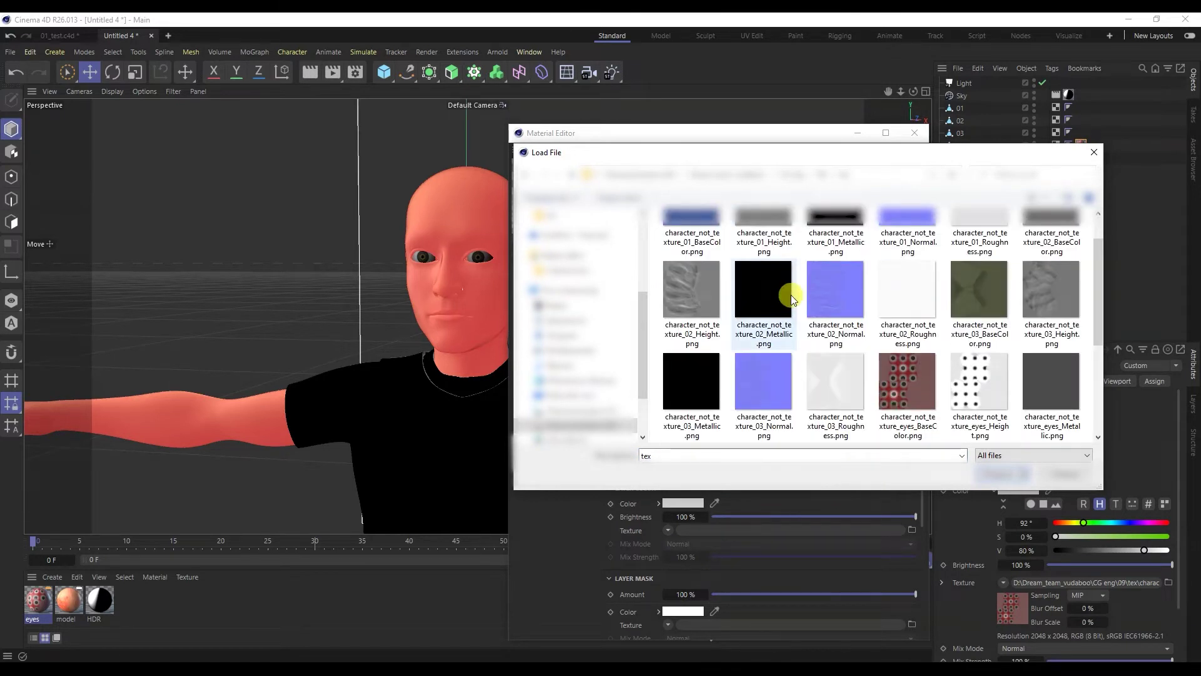
scroll(791, 294, down, 1)
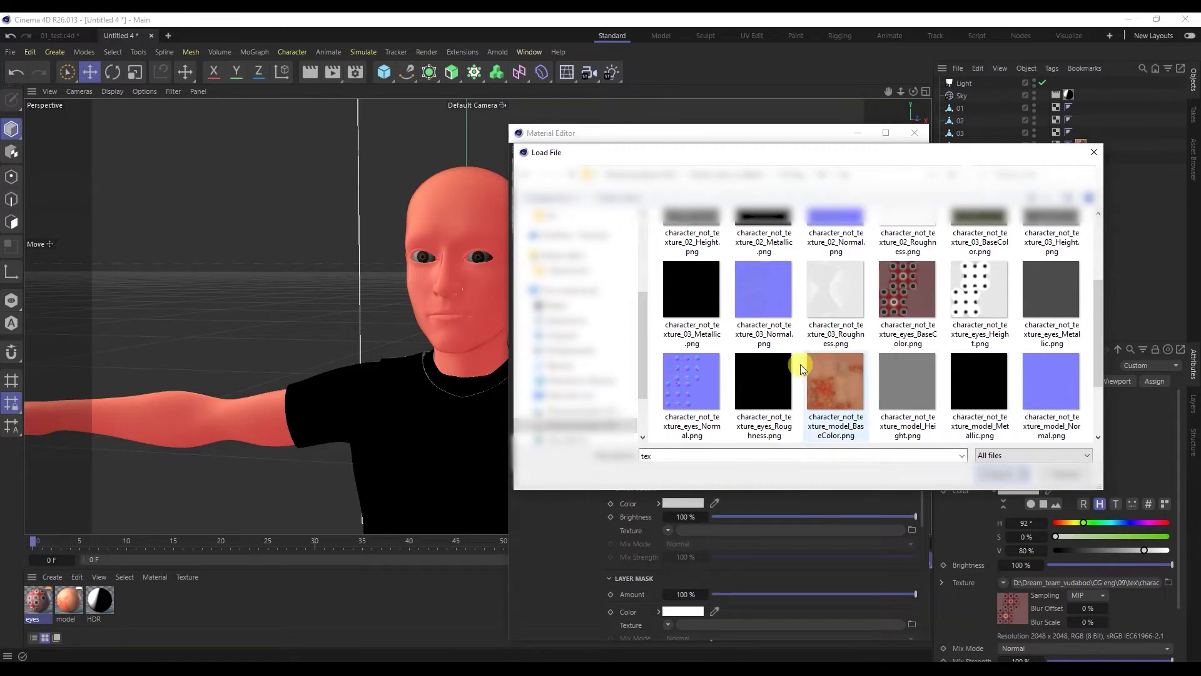
click(768, 380)
double_click(768, 380)
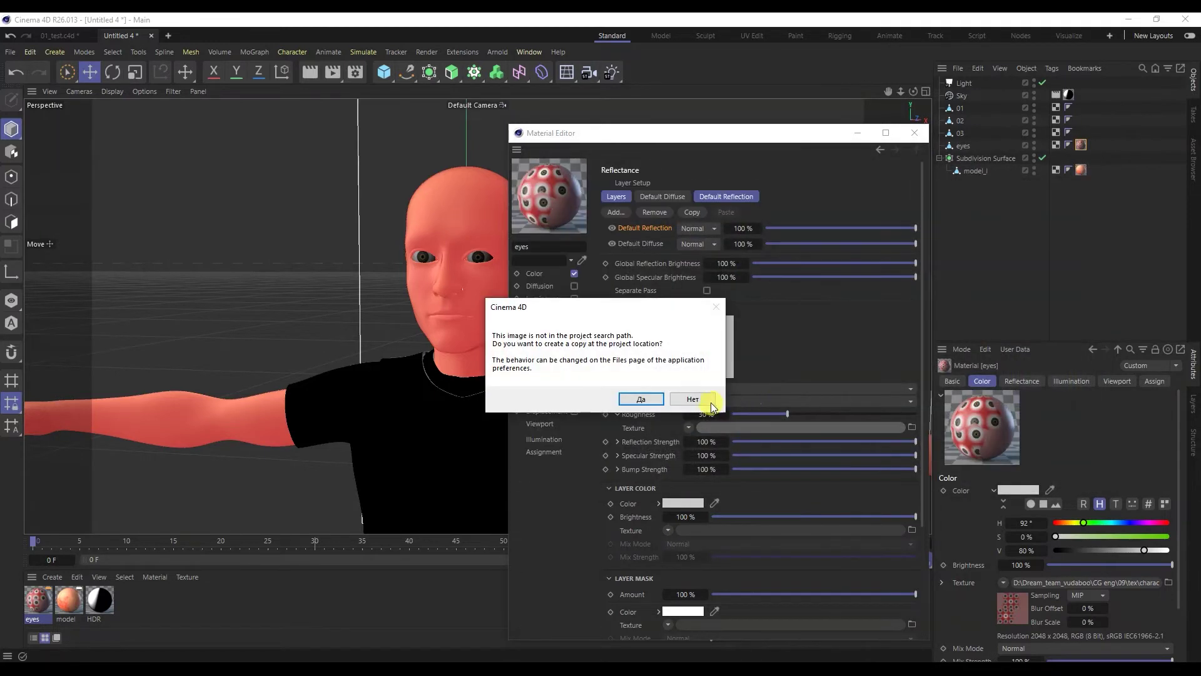
click(711, 404)
- Load character_not_texture_eyes_Roughness.png as the Default Reflection layer's Reflection Strength texture, without a project copy
scroll(704, 387, down, 3)
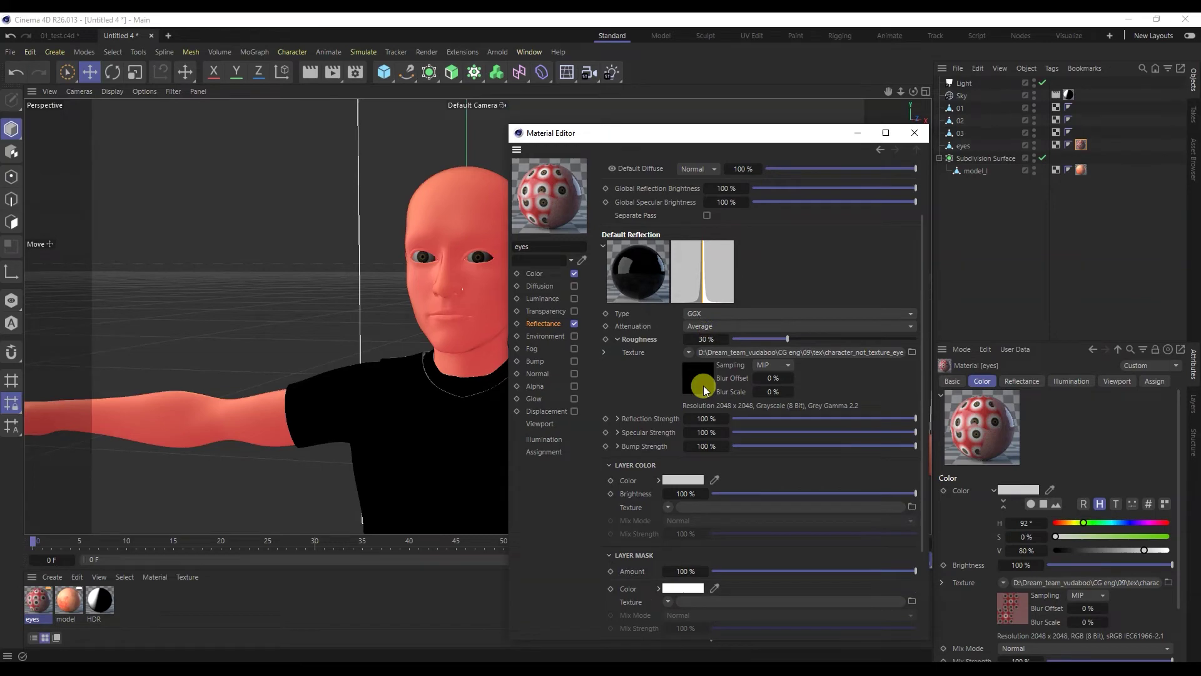
click(616, 419)
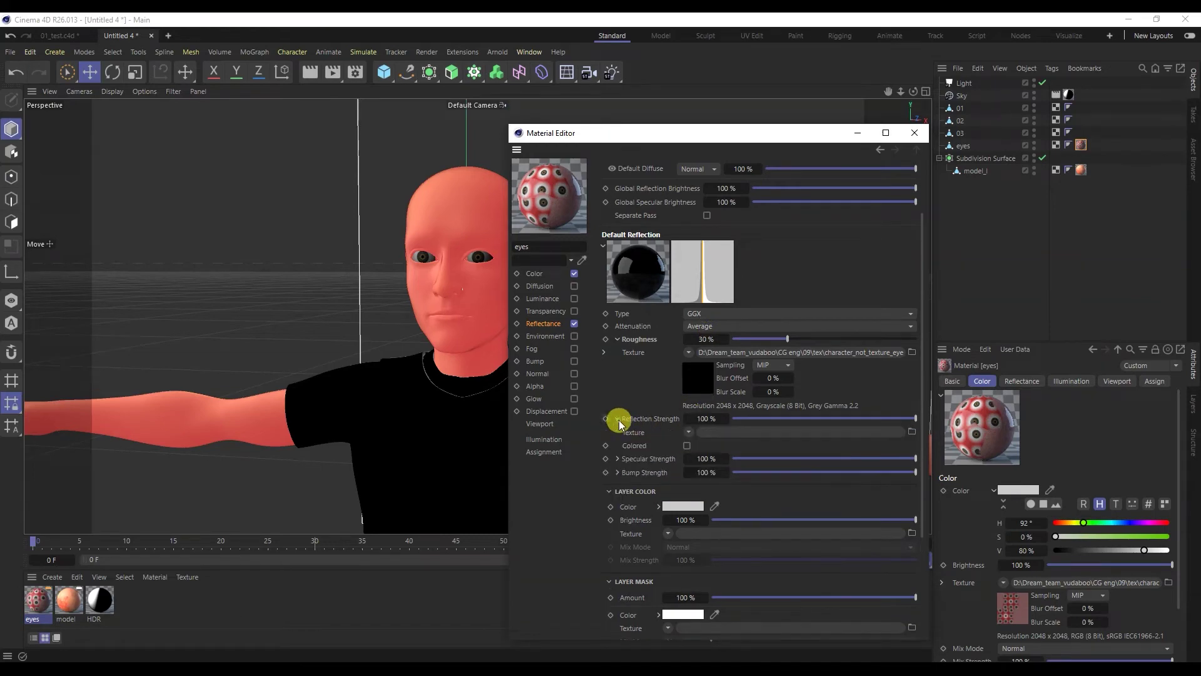
click(795, 436)
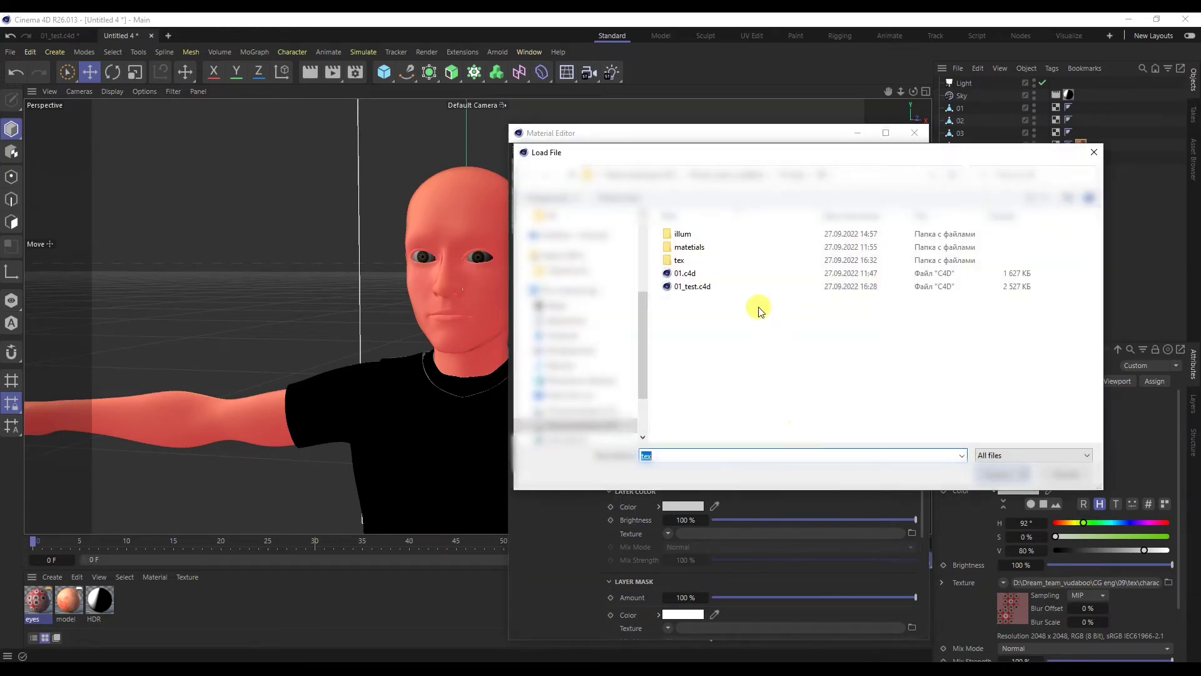
double_click(732, 260)
scroll(770, 288, down, 3)
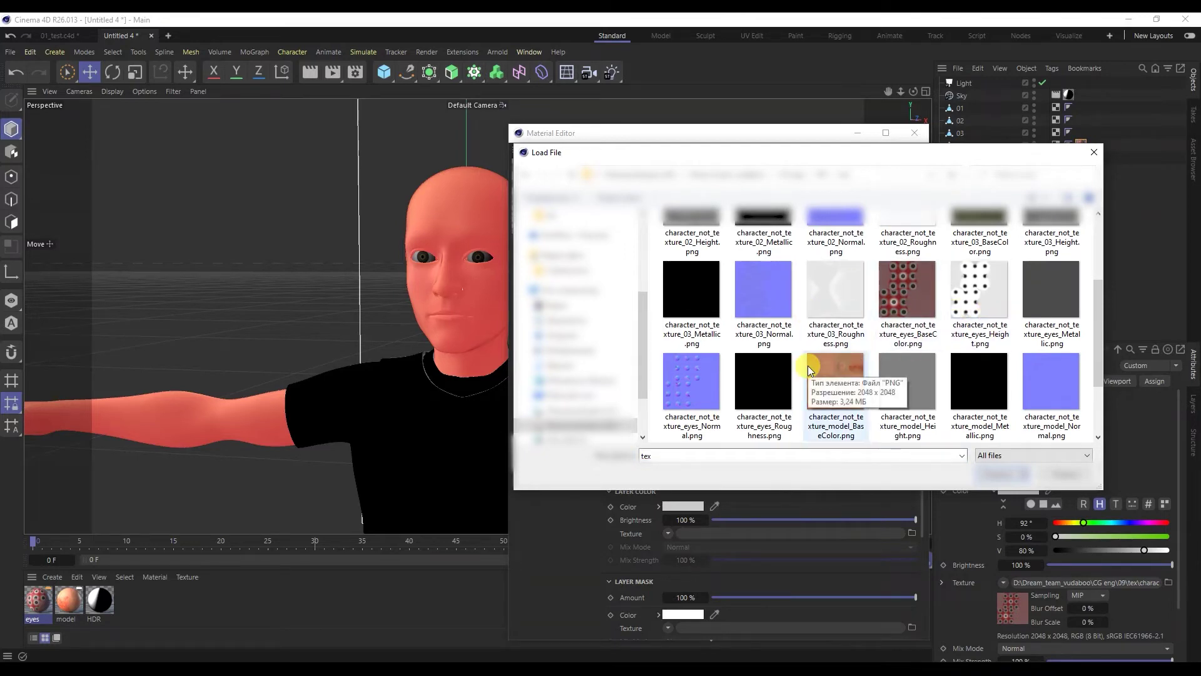
double_click(773, 366)
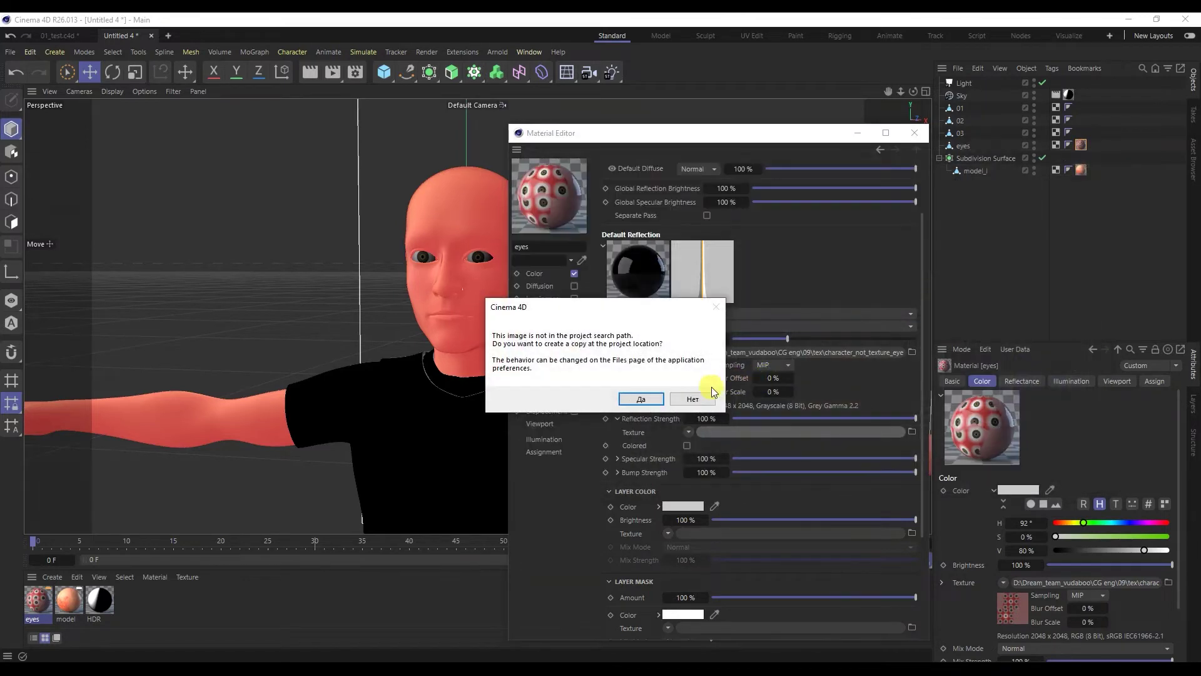
click(701, 398)
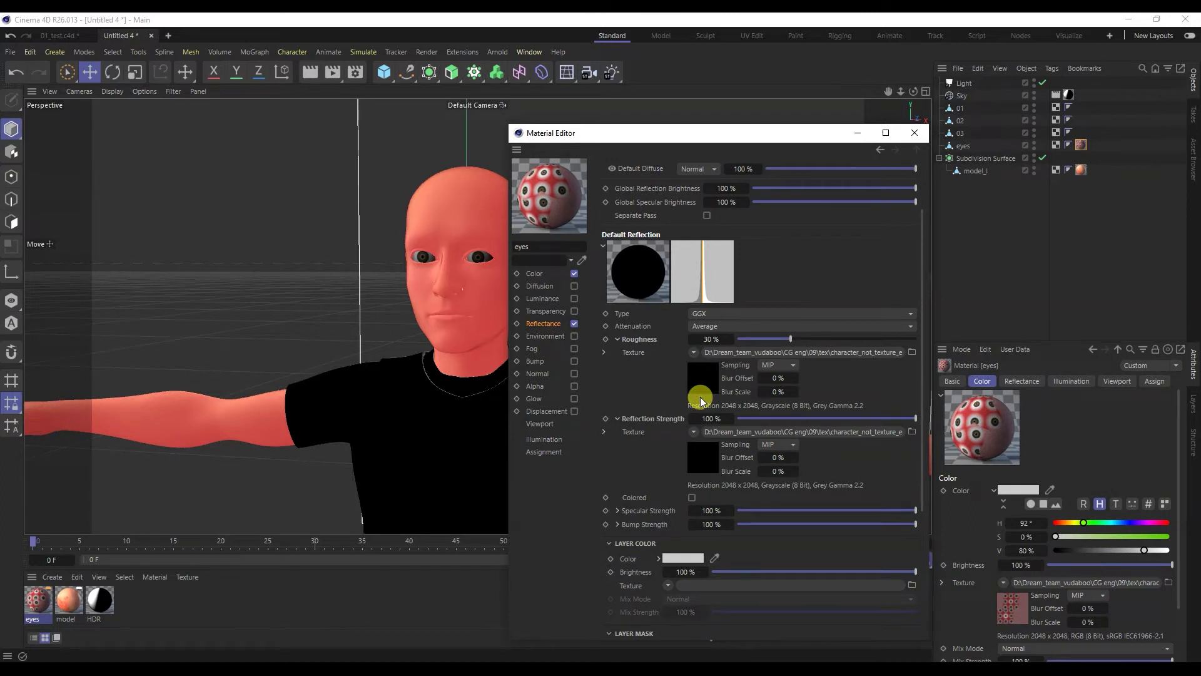
- Replace the Reflection Strength texture's image with character_not_texture_eyes_Metallic.png, without a project copy
click(700, 461)
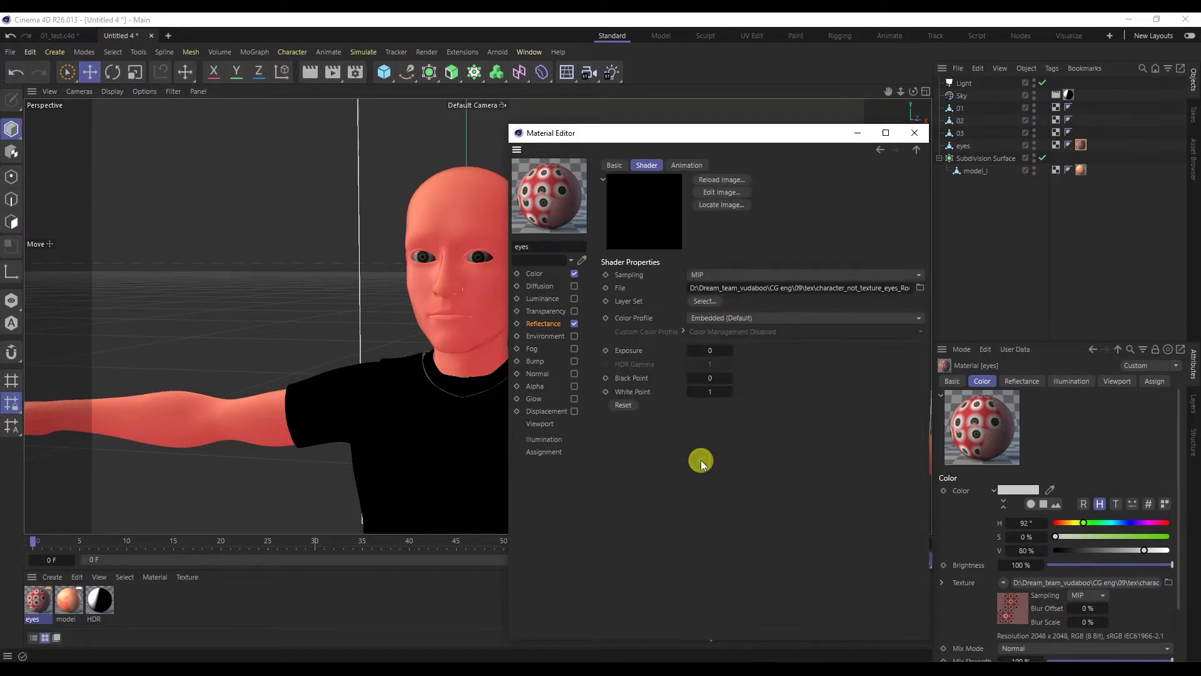
click(919, 288)
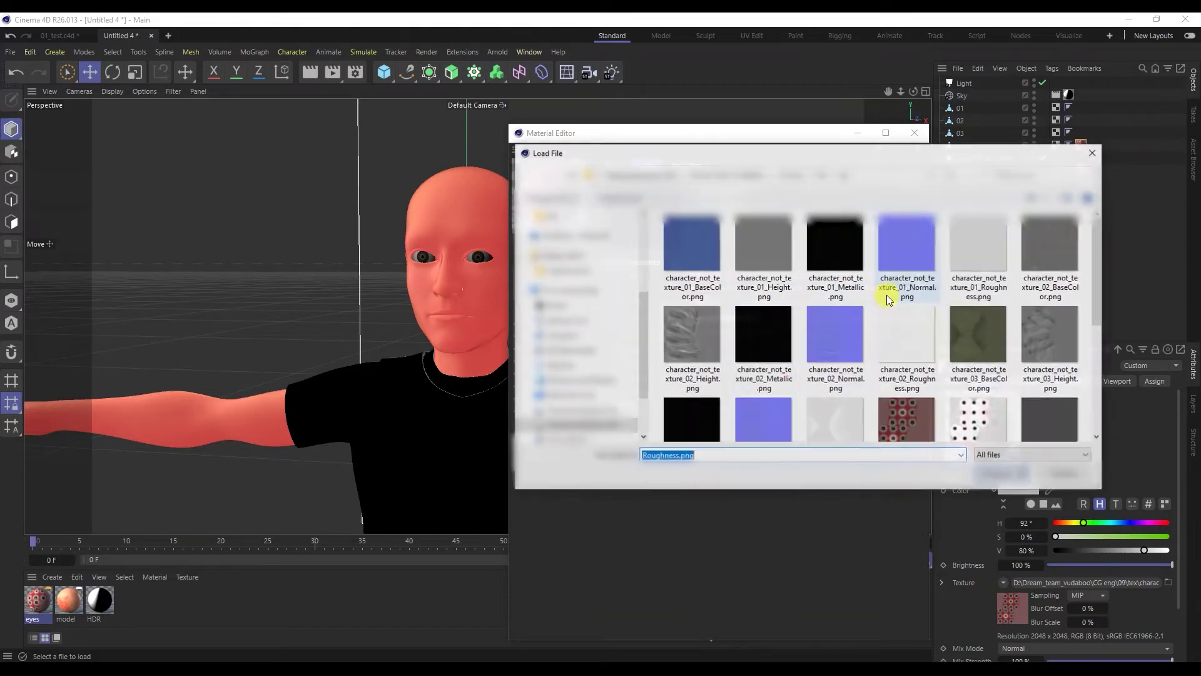
scroll(796, 334, down, 3)
scroll(796, 335, up, 1)
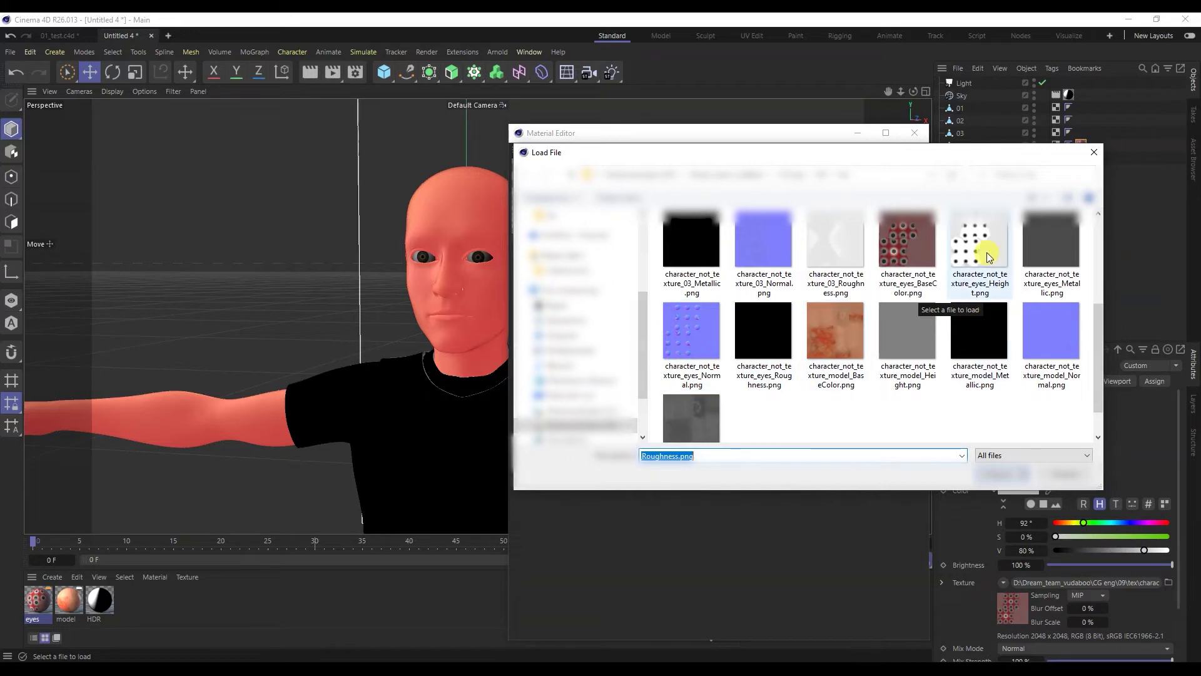
click(1064, 277)
double_click(1064, 277)
click(710, 397)
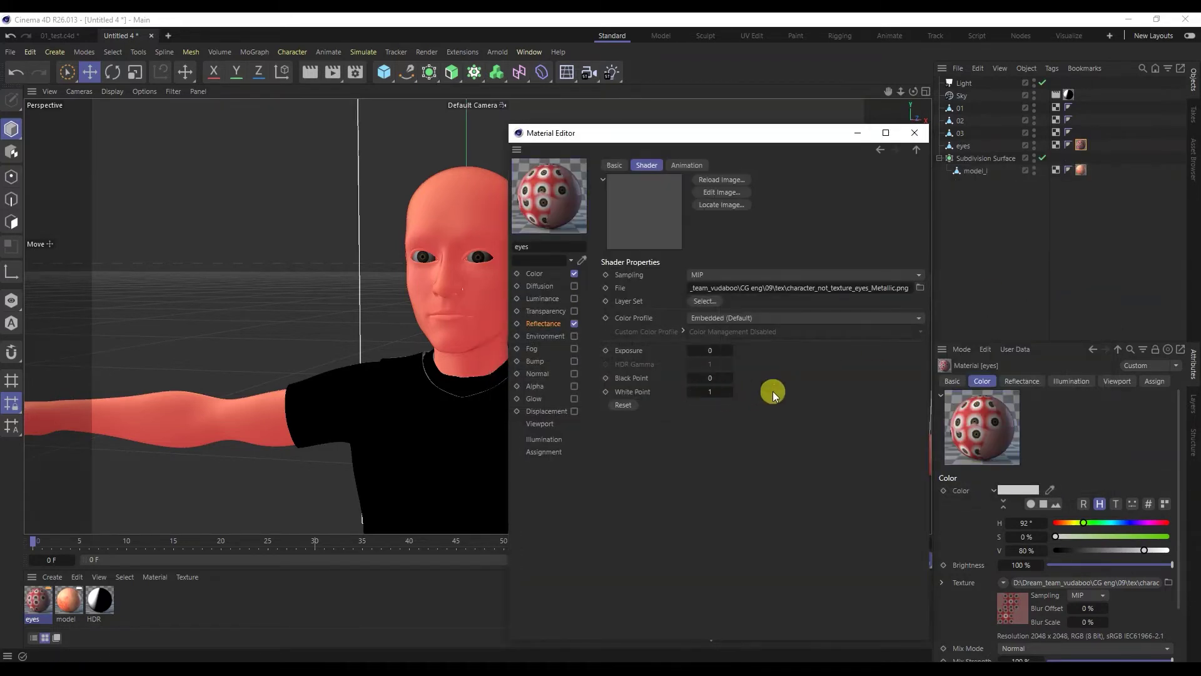
- Enable the eyes material's Normal channel with character_not_texture_eyes_Normal.png, without a project copy, and turn on Flip Y (Green)
click(554, 324)
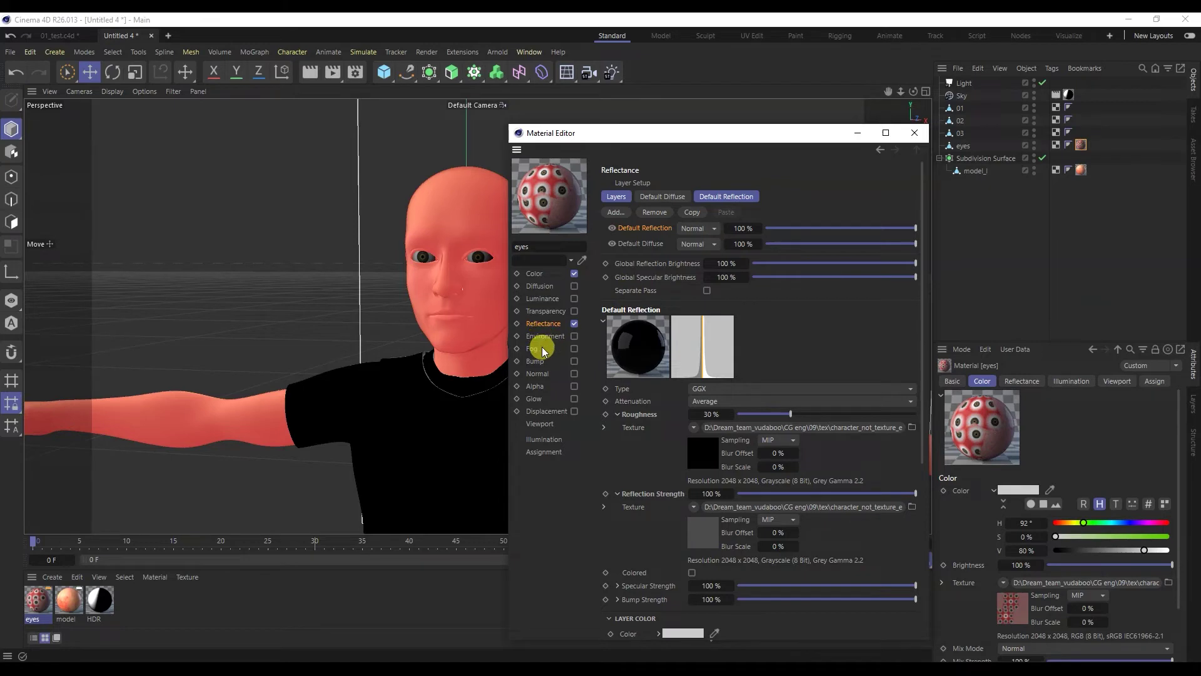
click(539, 373)
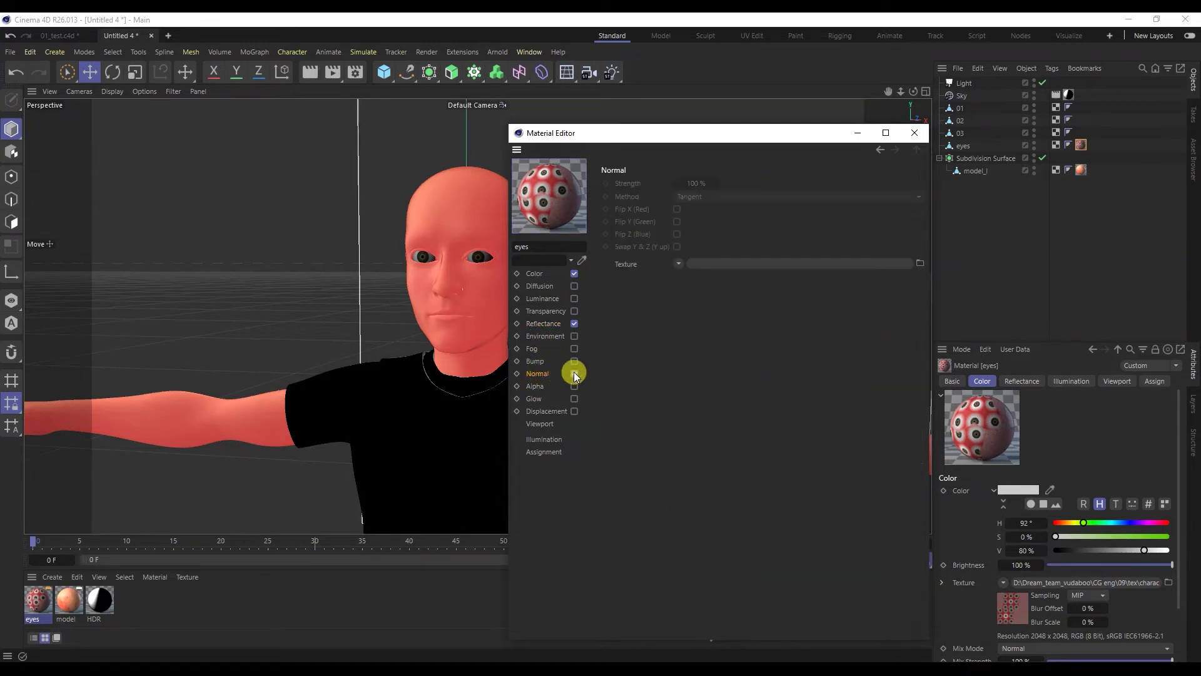
click(574, 373)
click(711, 263)
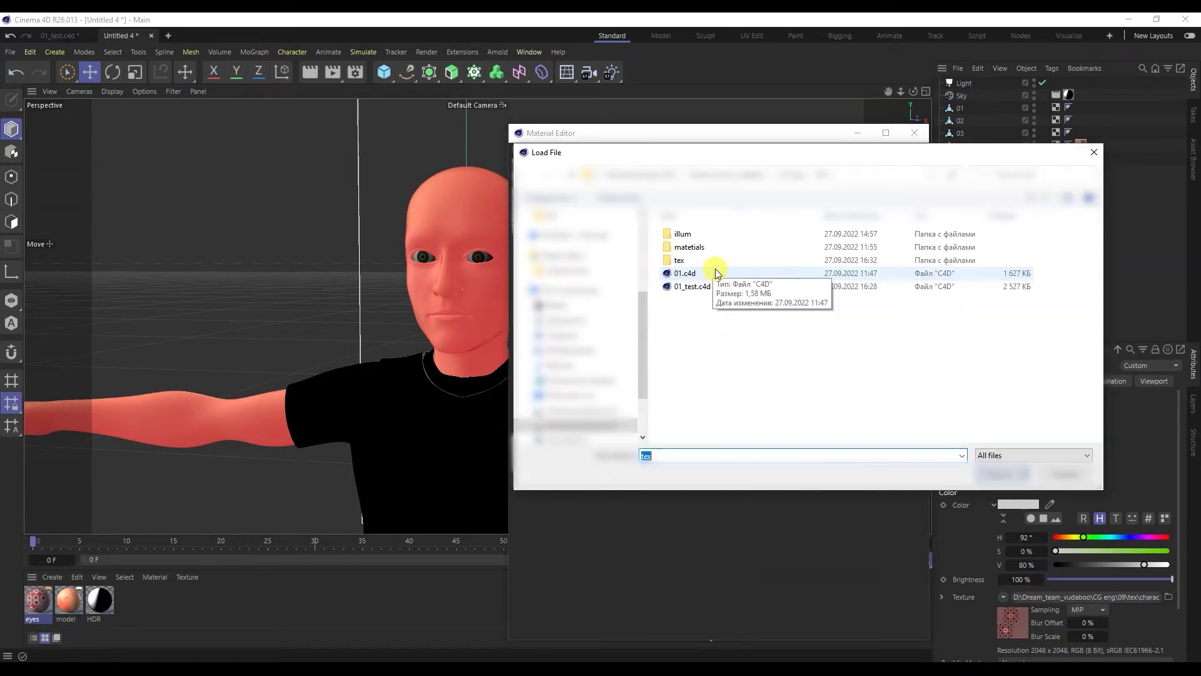
double_click(719, 260)
scroll(797, 364, down, 3)
double_click(681, 319)
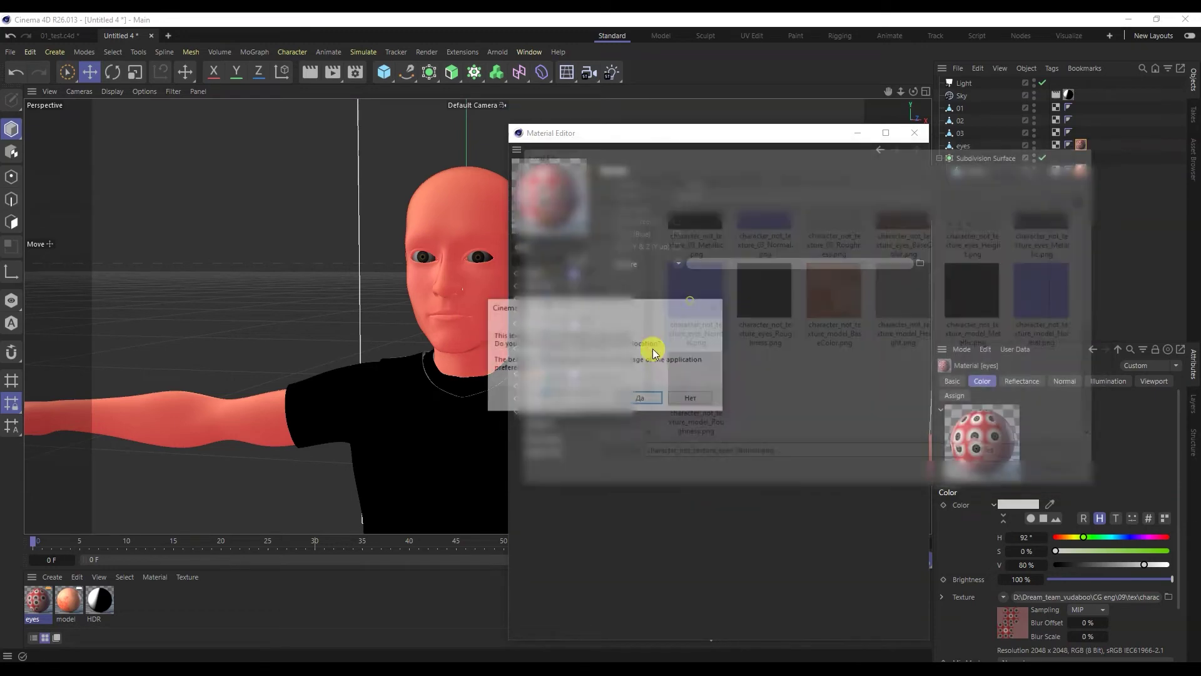
click(692, 397)
click(676, 222)
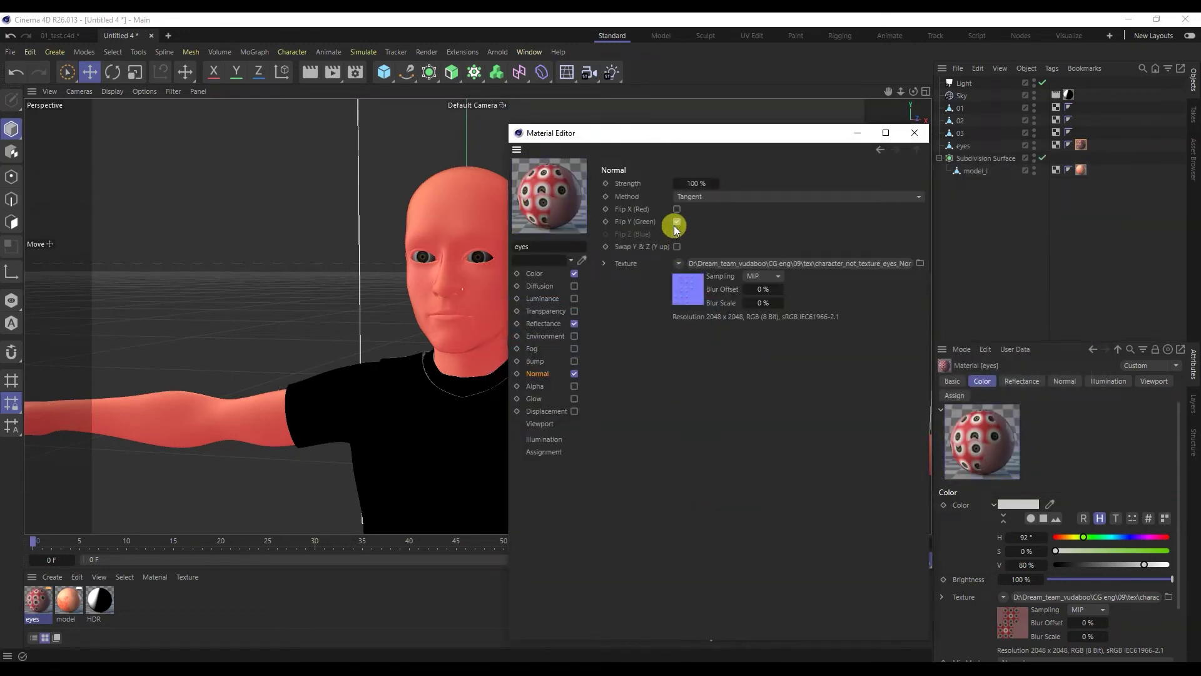
- Enable the eyes material's Displacement channel and load character_not_texture_eyes_Height.png as its texture, without a project copy
click(545, 411)
click(574, 411)
click(710, 227)
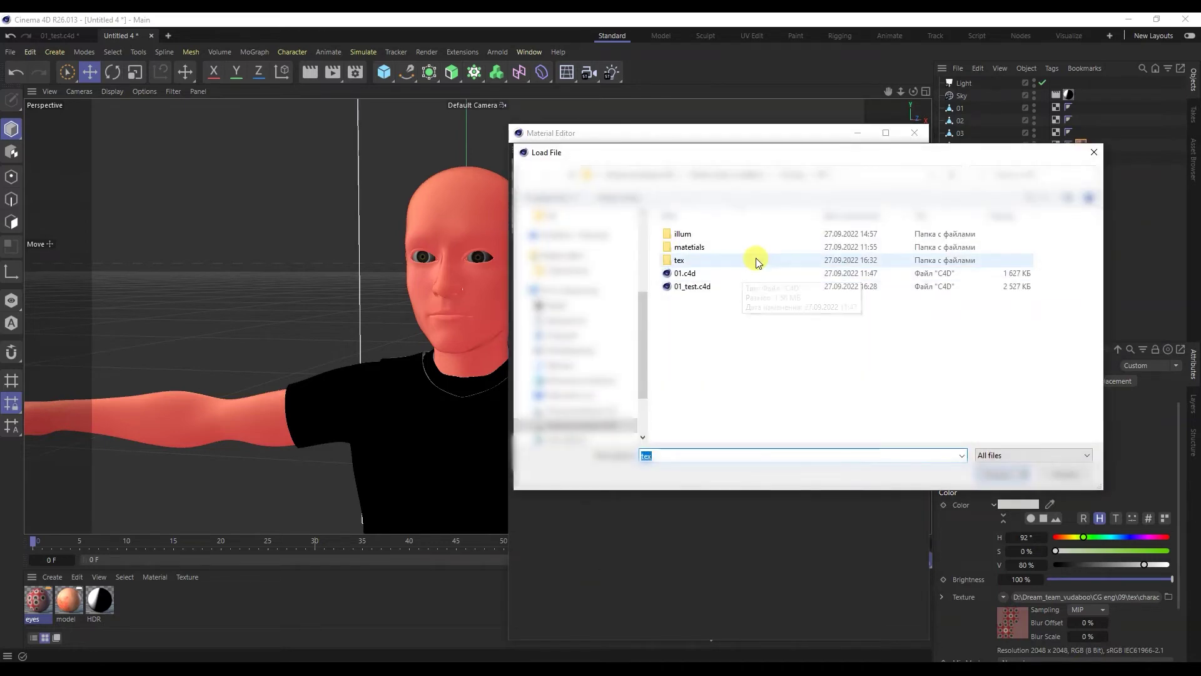
double_click(754, 257)
scroll(760, 264, down, 1)
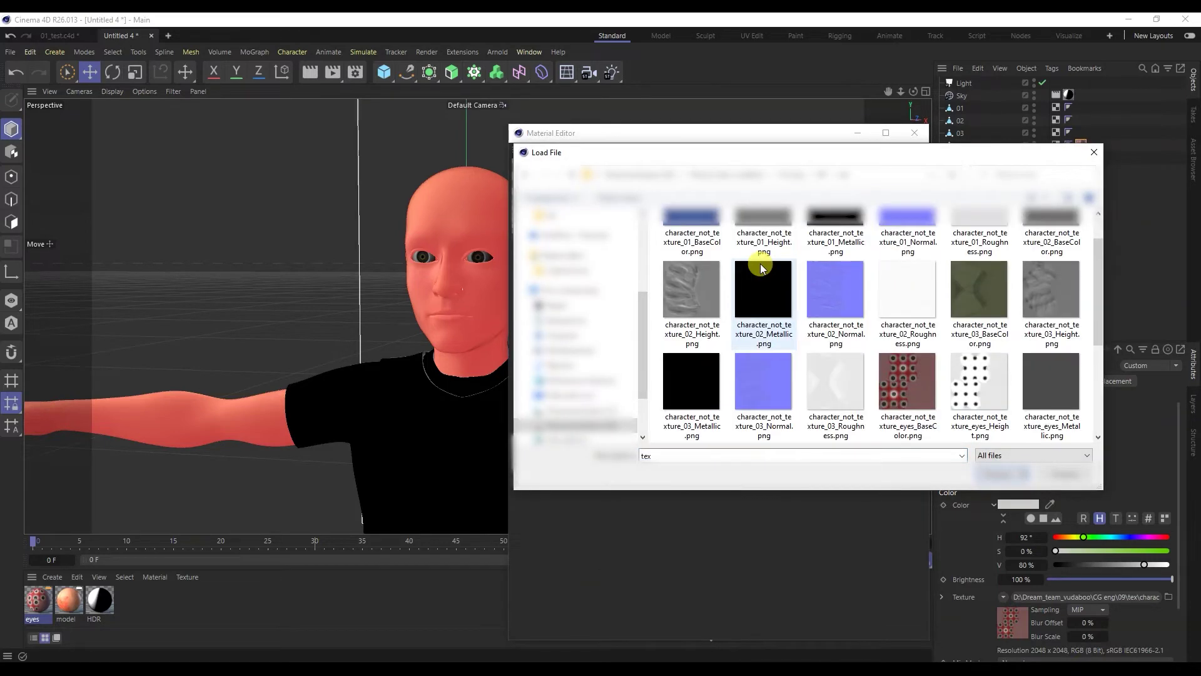
scroll(760, 264, down, 1)
double_click(979, 310)
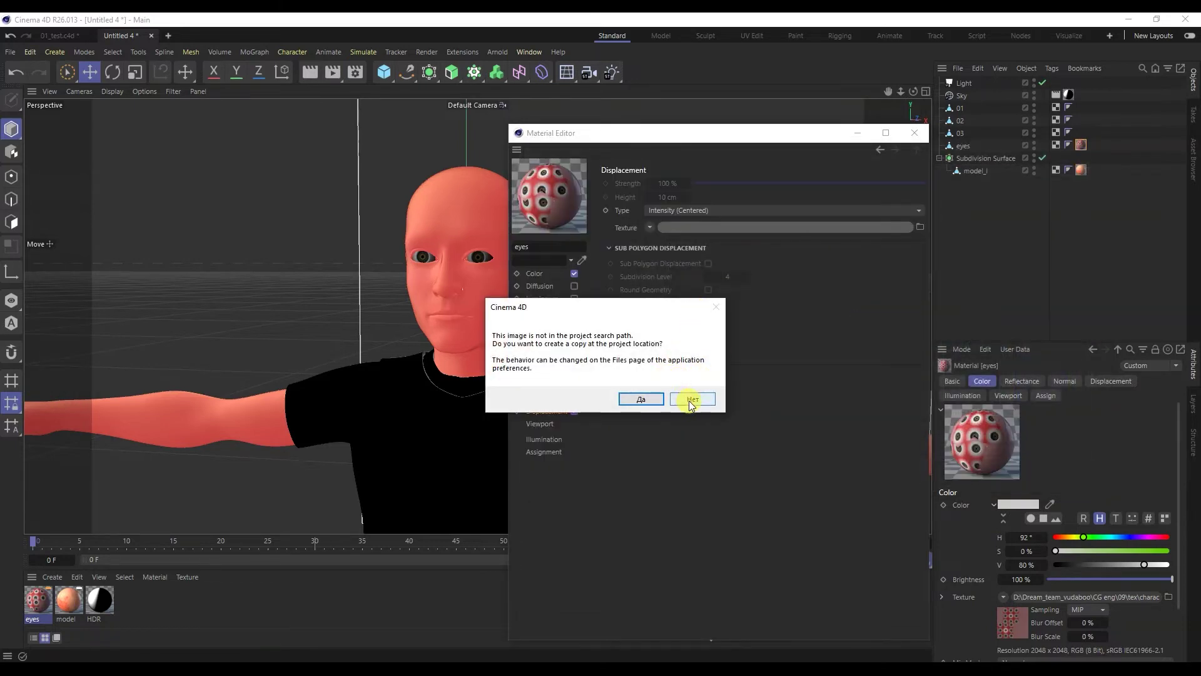
click(691, 399)
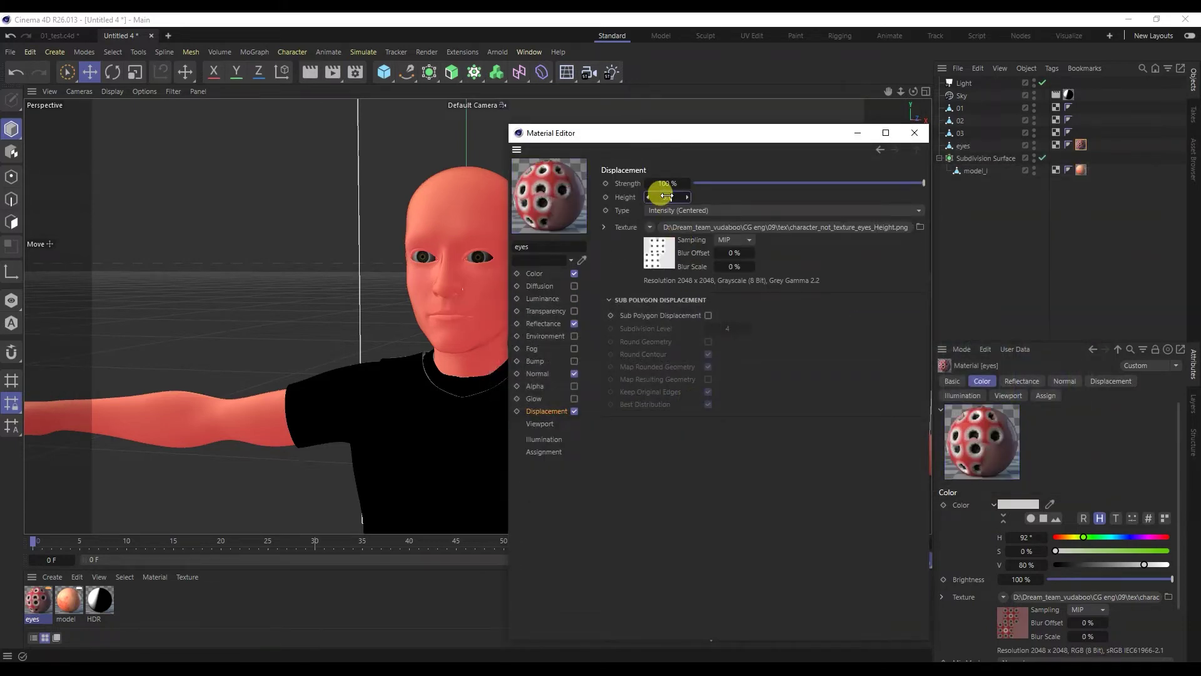
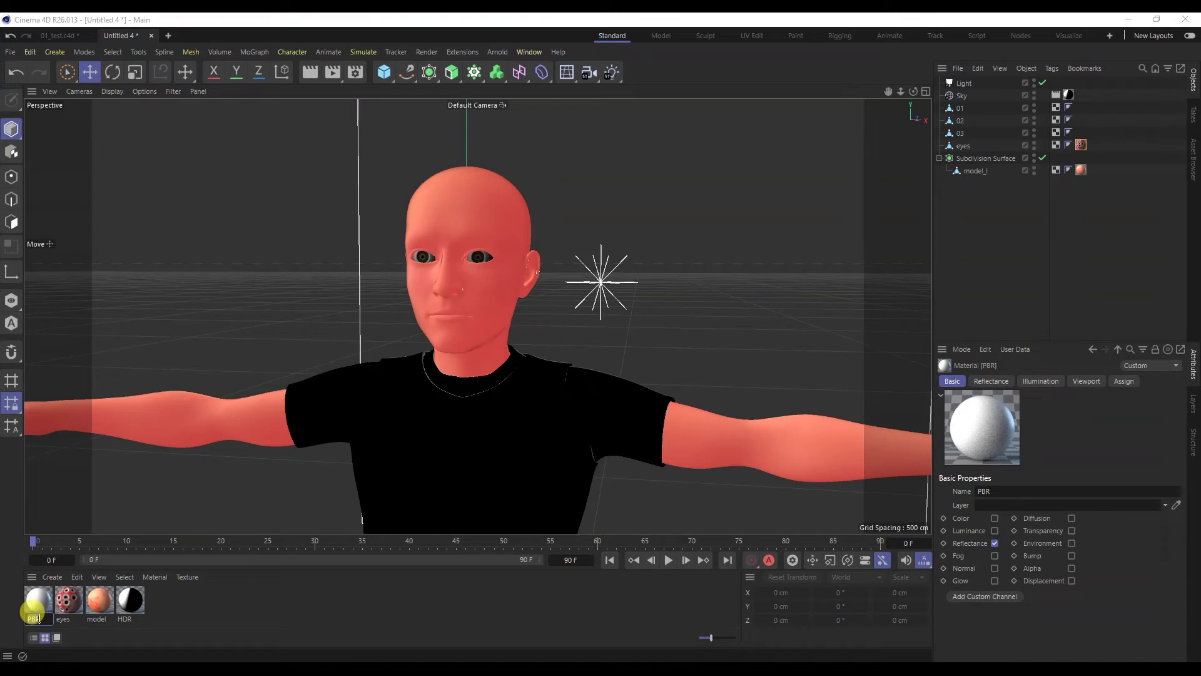
- Rename the new PBR material 03 and enable its Color channel
double_click(35, 605)
drag(375, 158, 1031, 159)
click(773, 296)
- Load character_not_texture_03_BaseColor.png as the 03 material's Color texture, without a project copy, and assign the material to object 03
click(893, 298)
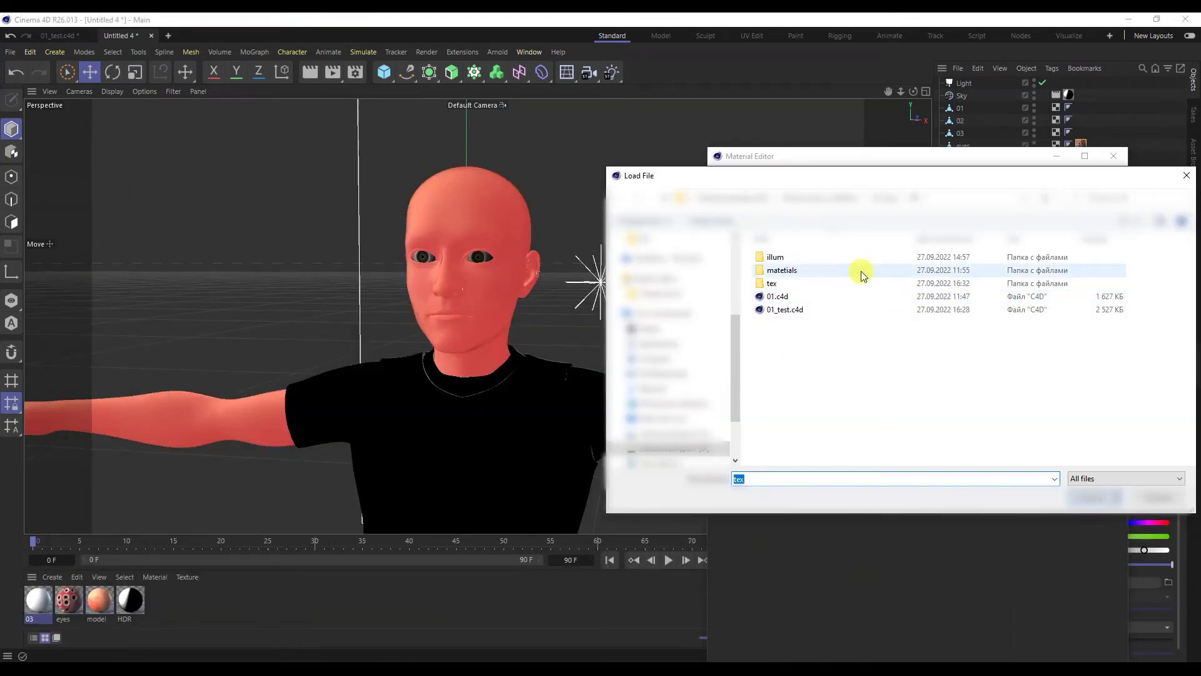
double_click(847, 282)
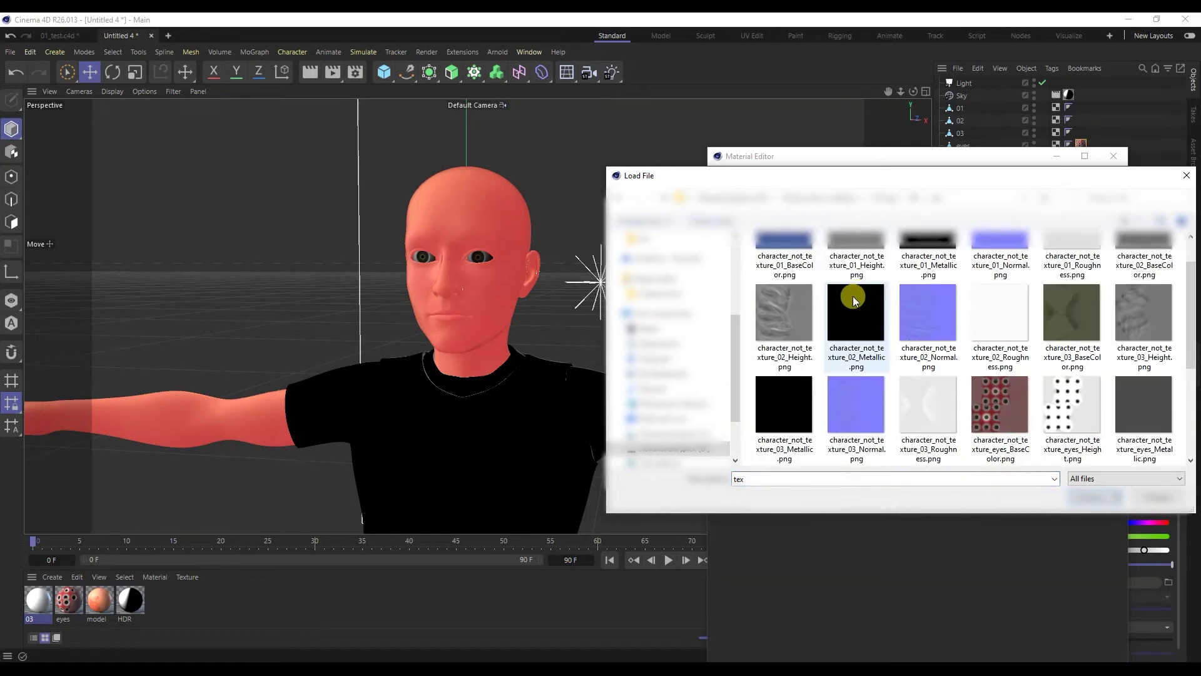
double_click(1072, 313)
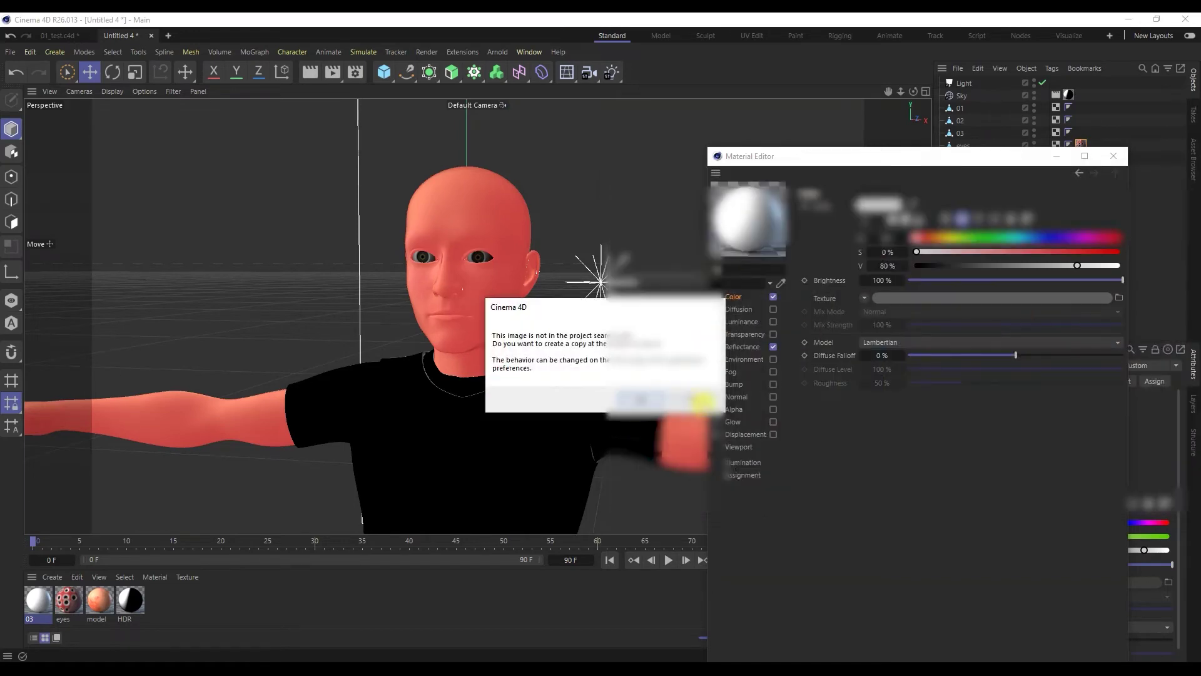
key(Return)
scroll(550, 362, down, 5)
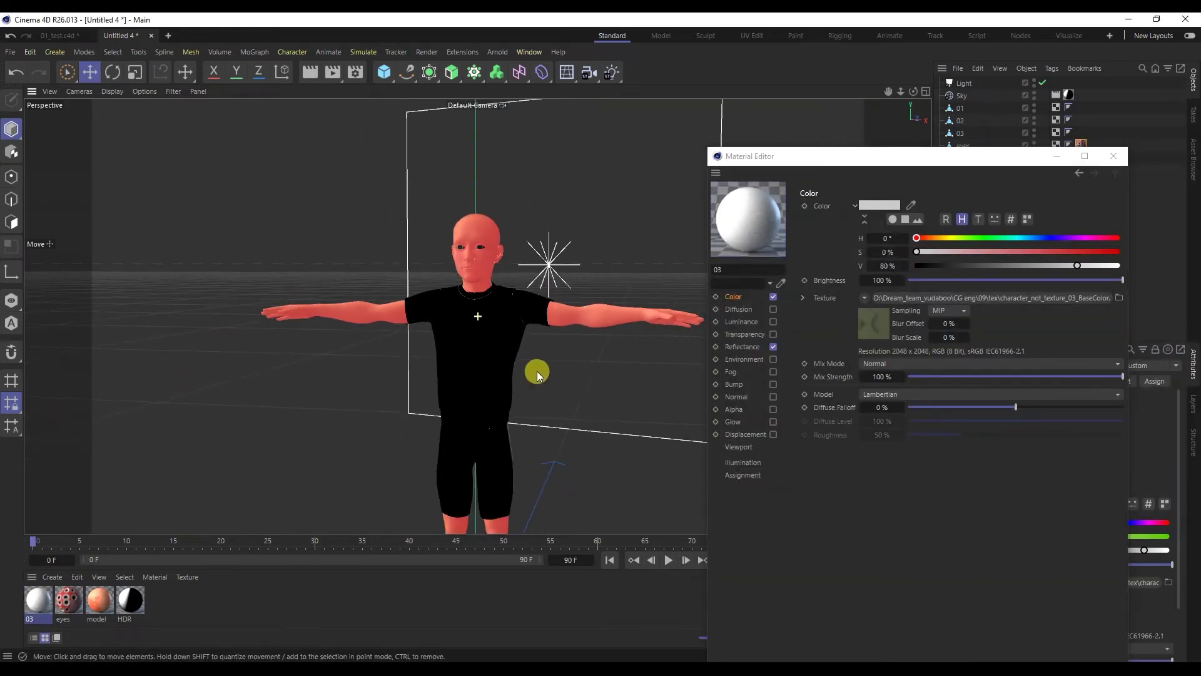
drag(29, 607, 962, 133)
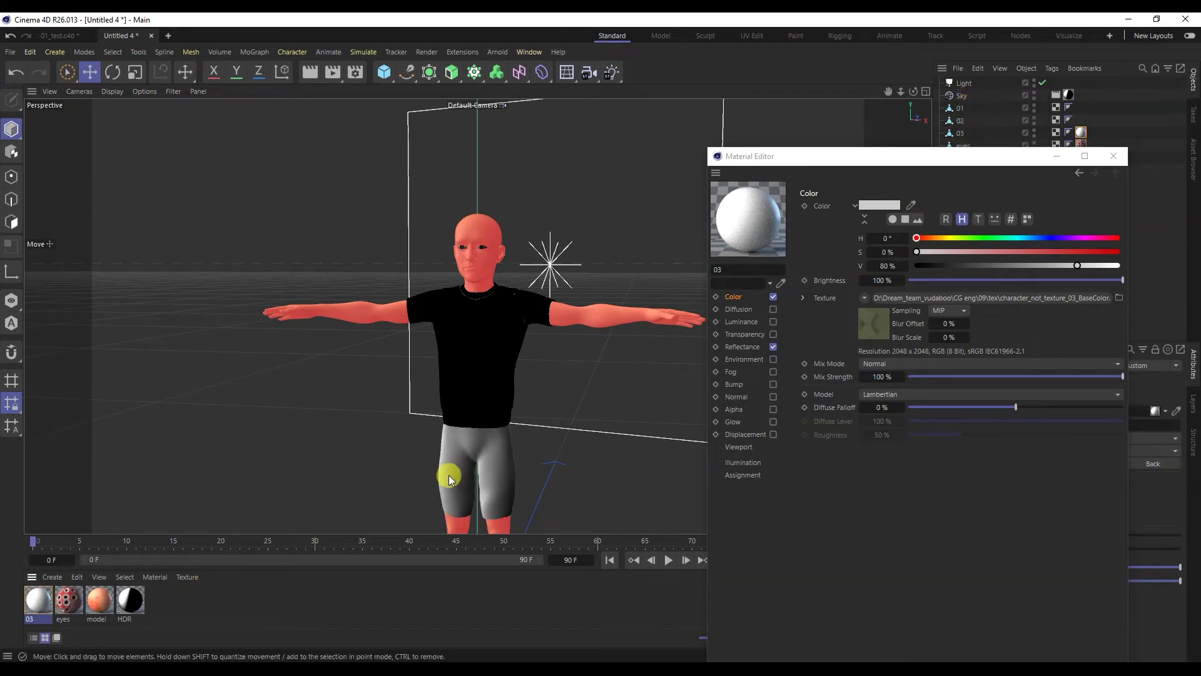
- Load character_not_texture_03_BaseColor.png as the 03 material's Default Diffuse layer color texture, without a project copy
click(744, 347)
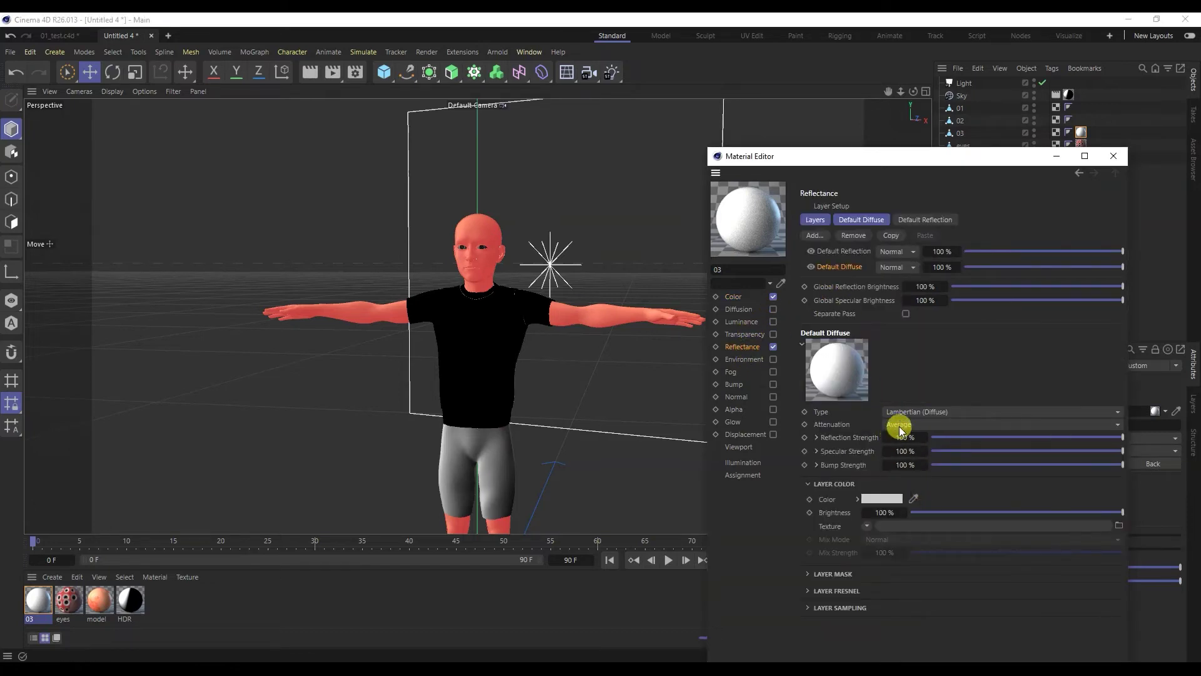
click(905, 526)
double_click(839, 279)
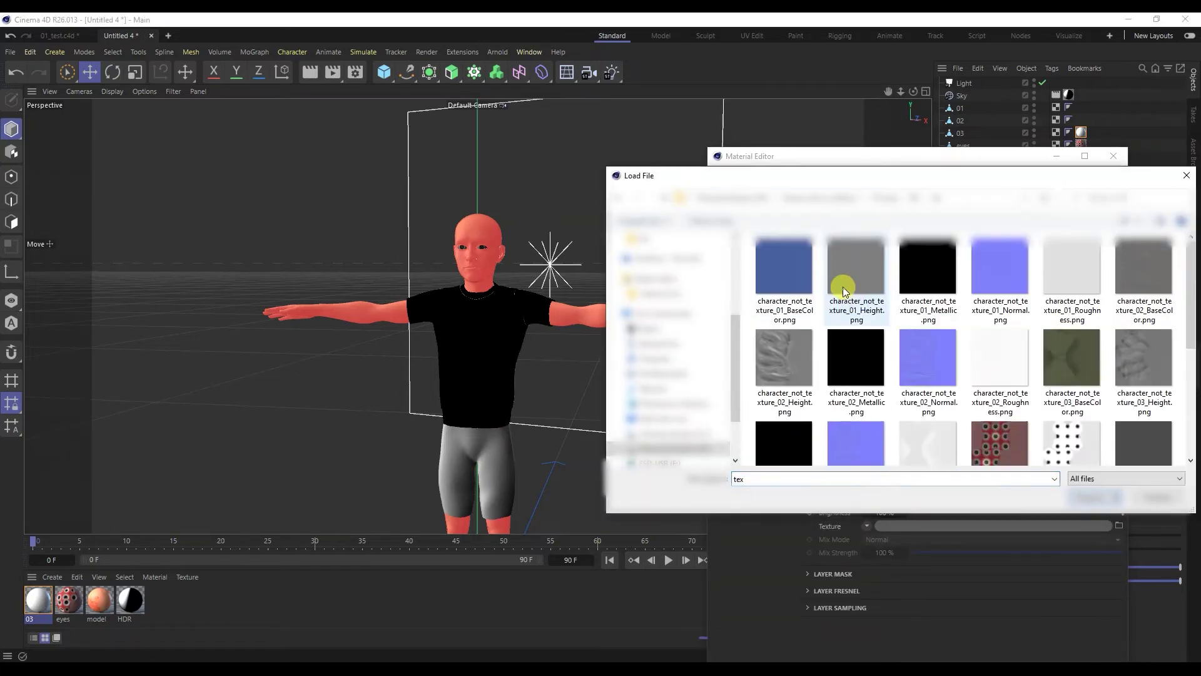
double_click(1042, 359)
click(685, 398)
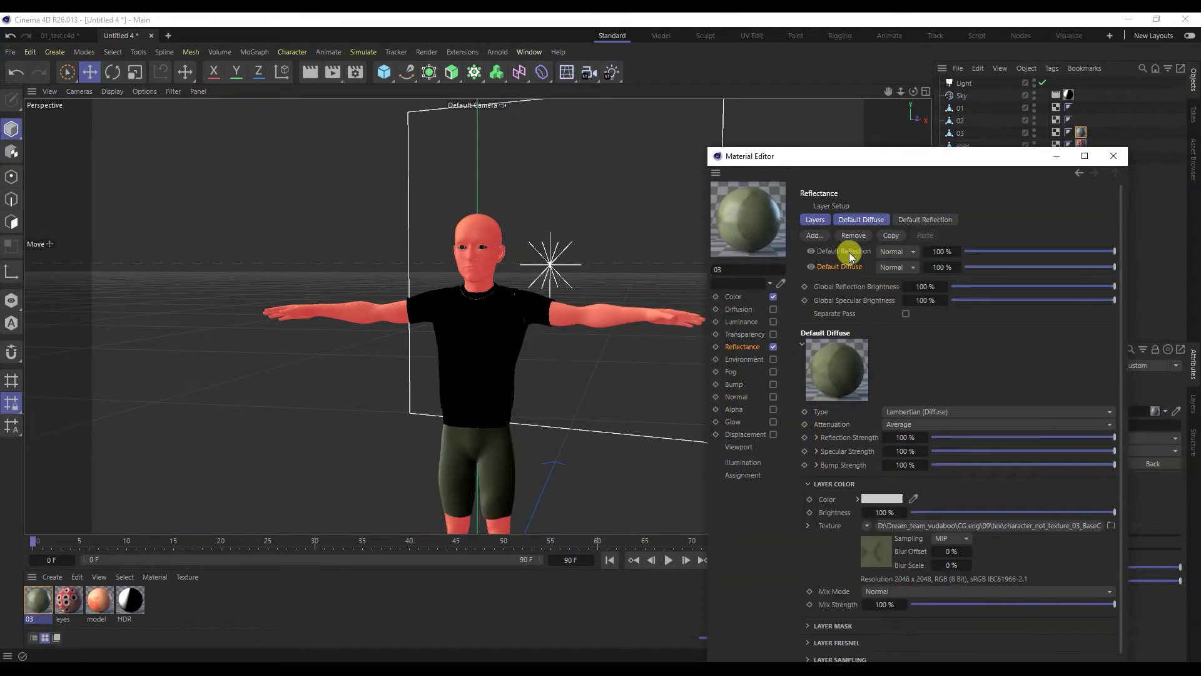
- Set the 03 material's Default Reflection layer type to GGX
click(849, 253)
click(900, 426)
click(907, 411)
click(907, 411)
click(910, 443)
- Load character_not_texture_03_Roughness.png as the 03 material's Default Reflection roughness texture, without a project copy
click(817, 437)
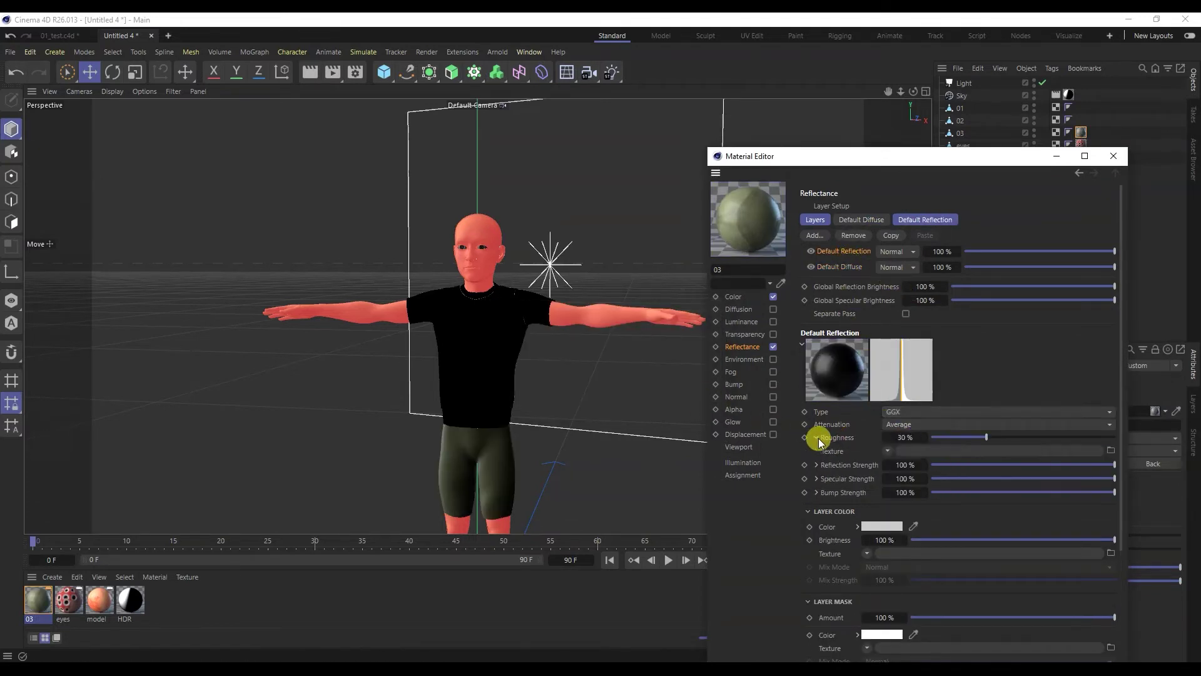
click(953, 454)
double_click(832, 283)
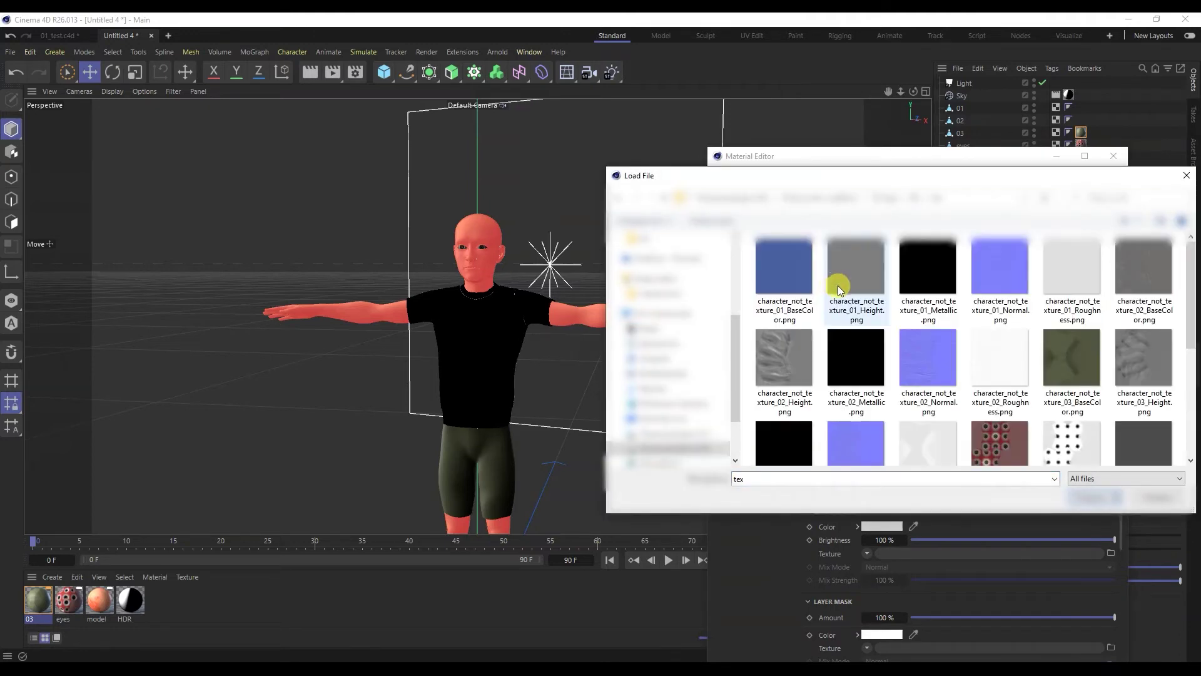
scroll(997, 375, down, 2)
double_click(911, 392)
click(713, 399)
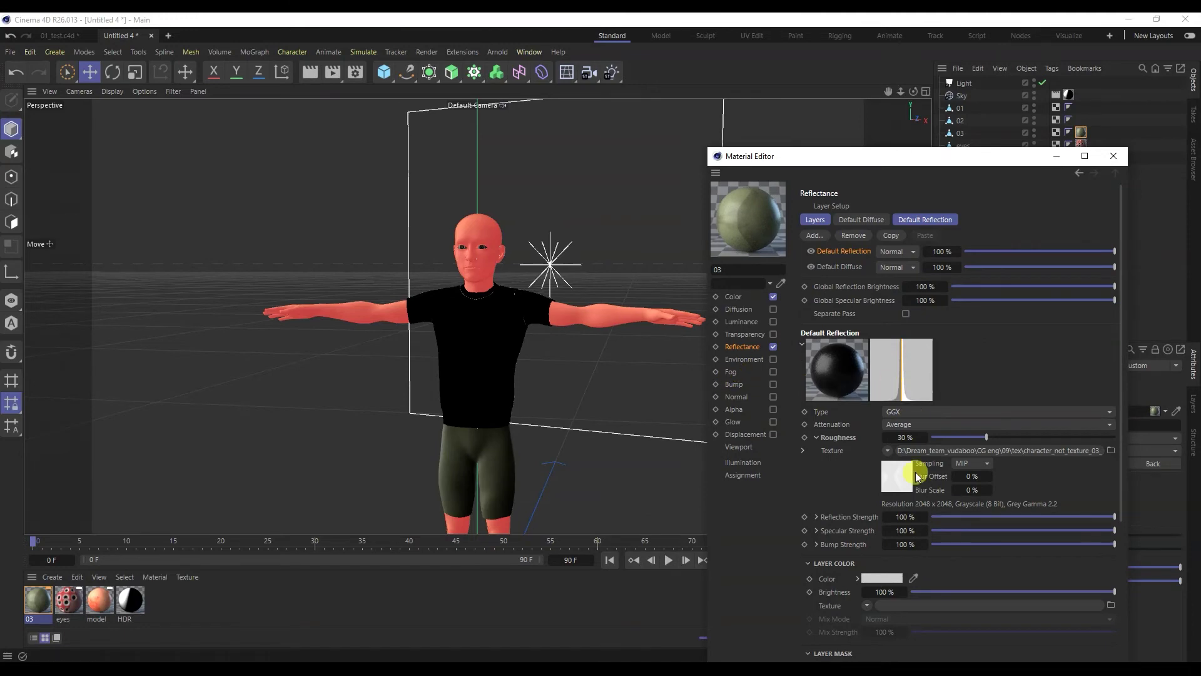
- Load character_not_texture_03_Metallic.png as the 03 material's Default Reflection Reflection Strength texture, without a project copy
click(817, 517)
click(917, 530)
double_click(842, 279)
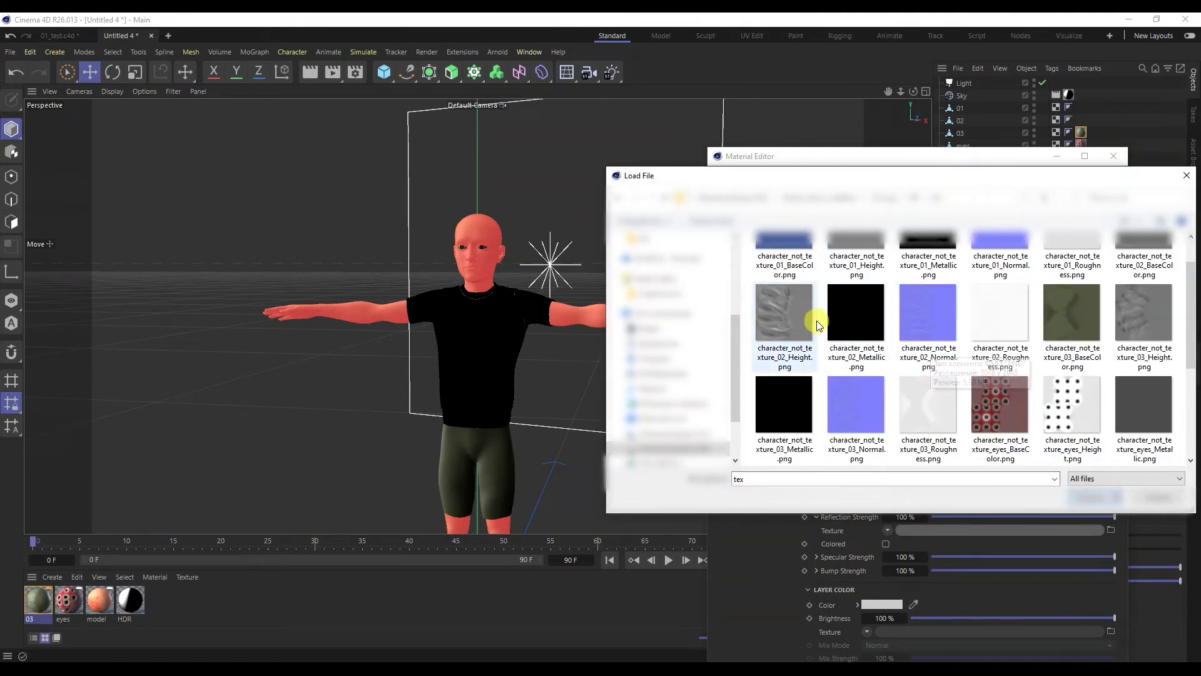
scroll(819, 325, up, 1)
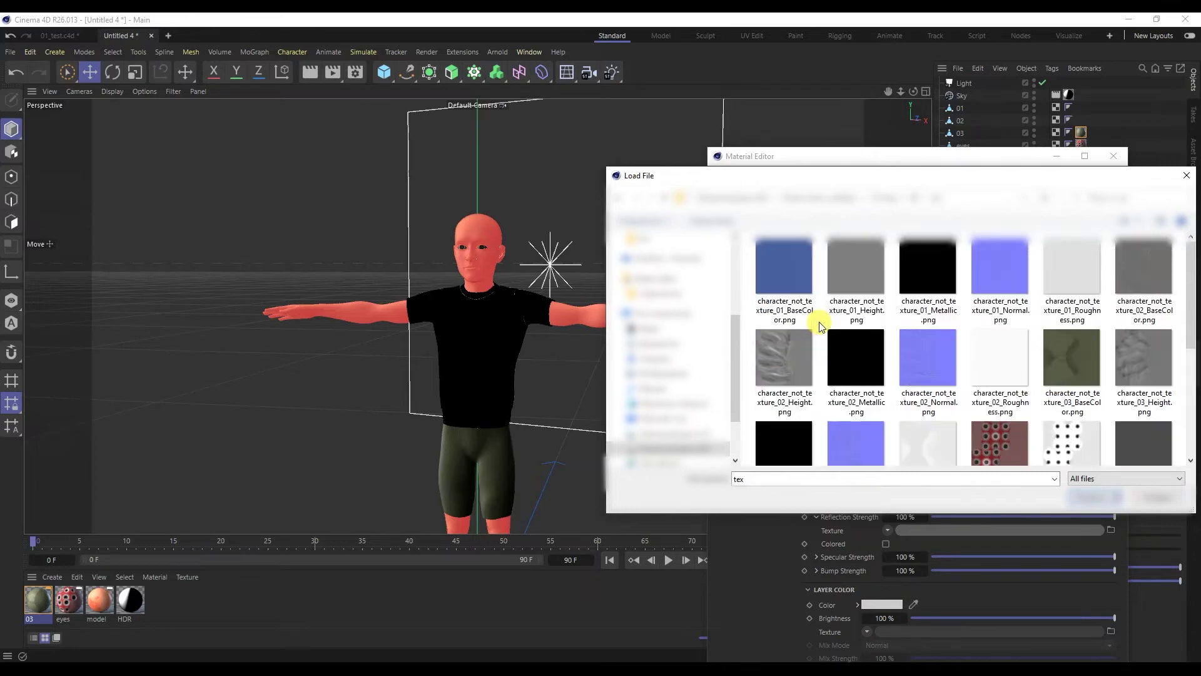
scroll(819, 325, down, 2)
double_click(783, 412)
click(692, 397)
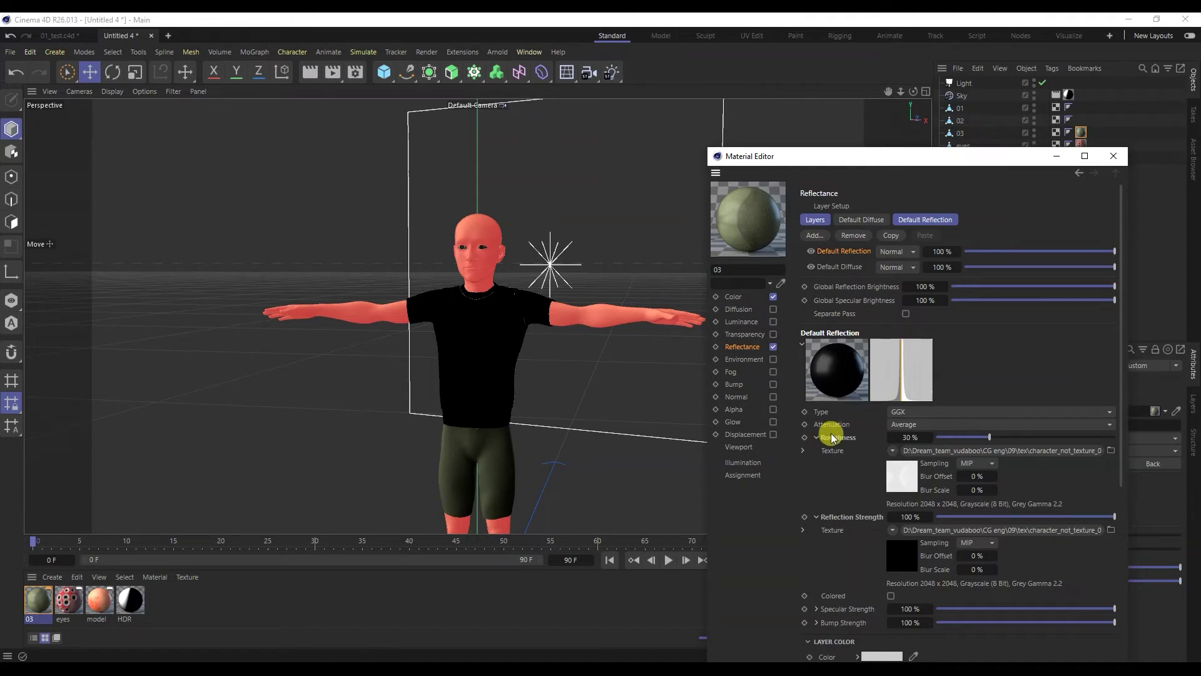
- Enable the 03 material's Normal channel and load character_not_texture_03_Normal.png as its texture
drag(1121, 300, 1104, 519)
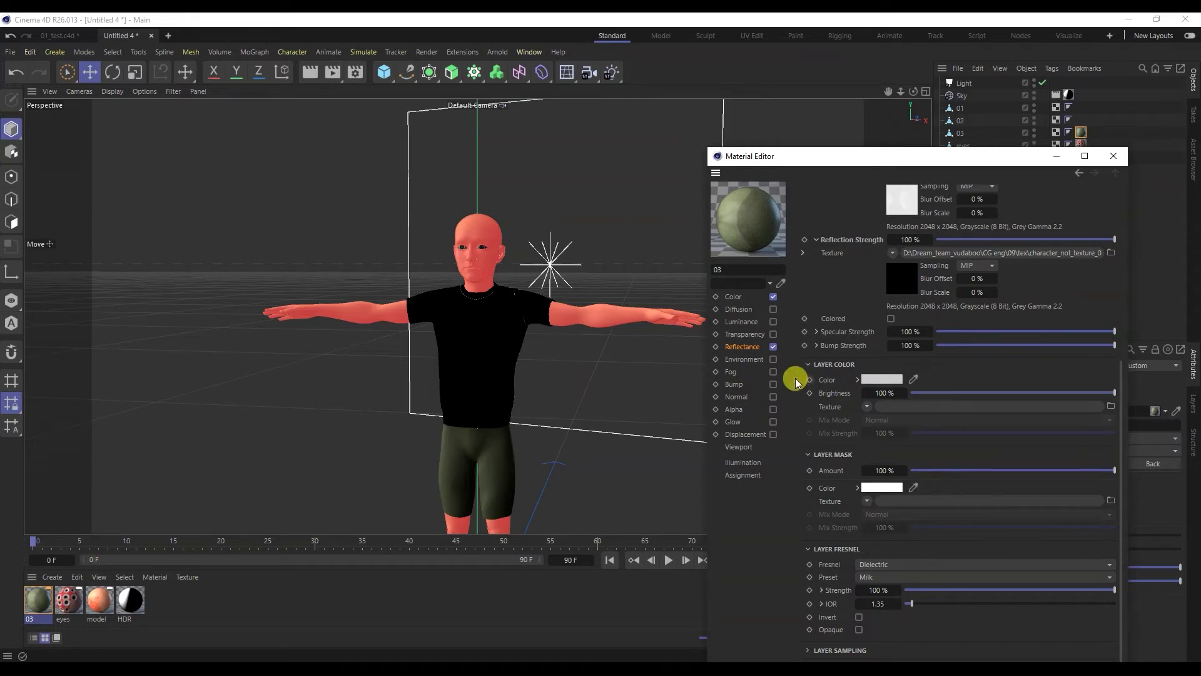
click(759, 396)
click(944, 286)
double_click(927, 284)
scroll(933, 300, down, 1)
double_click(854, 398)
- Enable the 03 material's Displacement channel and load character_not_texture_03_Normal.png as its texture, without a project copy
click(738, 432)
click(774, 432)
click(936, 250)
double_click(921, 286)
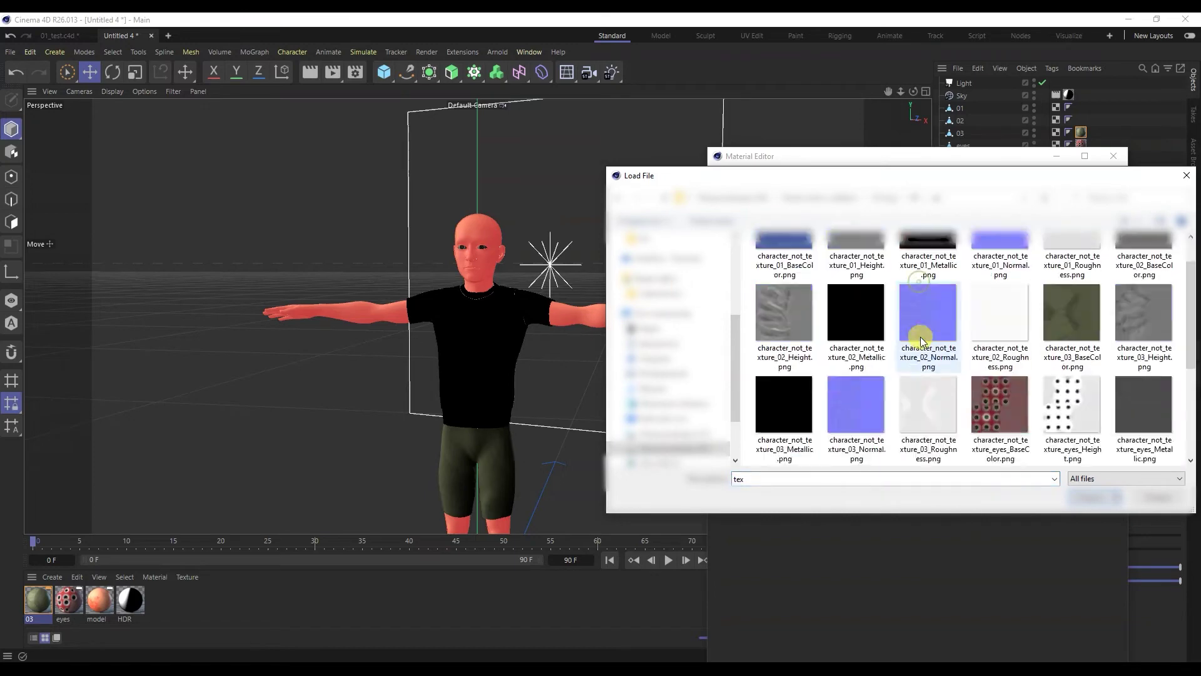
scroll(920, 337, down, 3)
scroll(921, 336, up, 1)
double_click(870, 278)
key(Return)
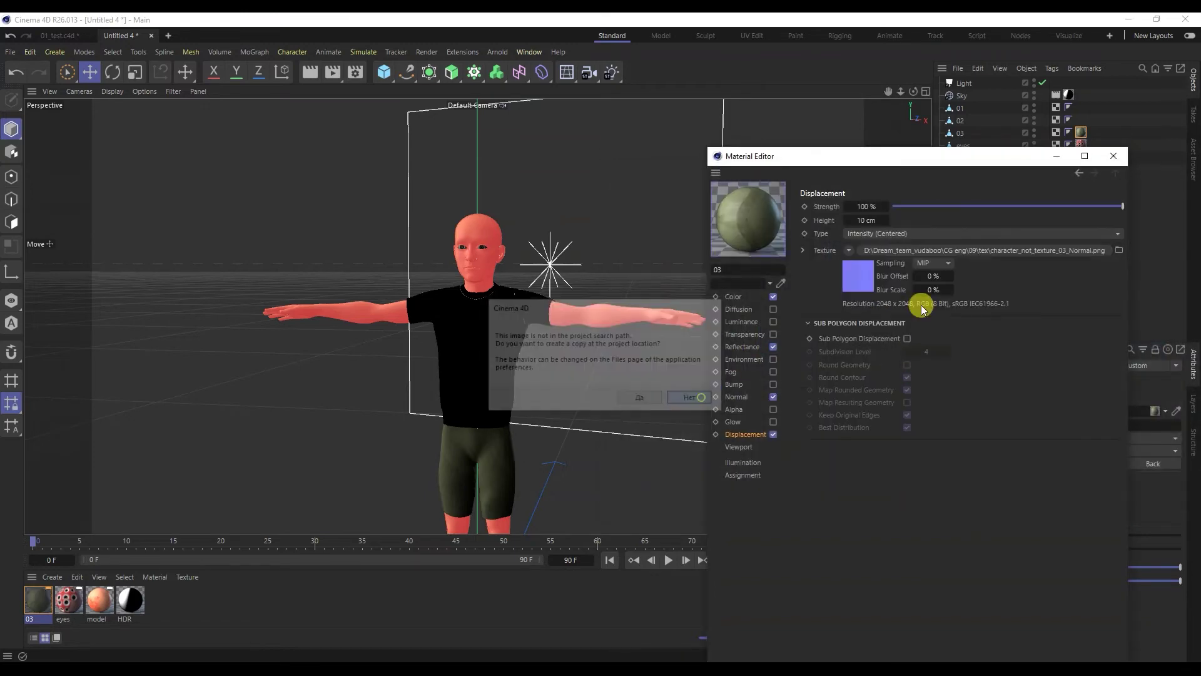
- Replace the 03 material's Displacement image with character_not_texture_03_Height.png, without a project copy
click(1052, 249)
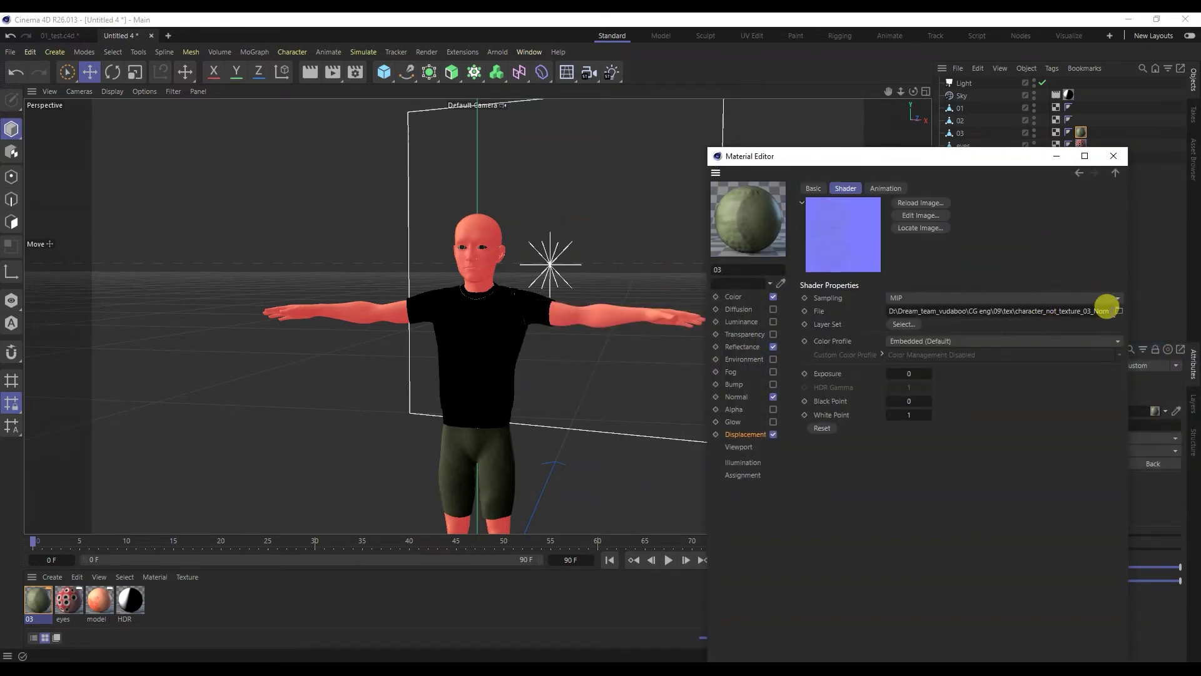
click(1102, 304)
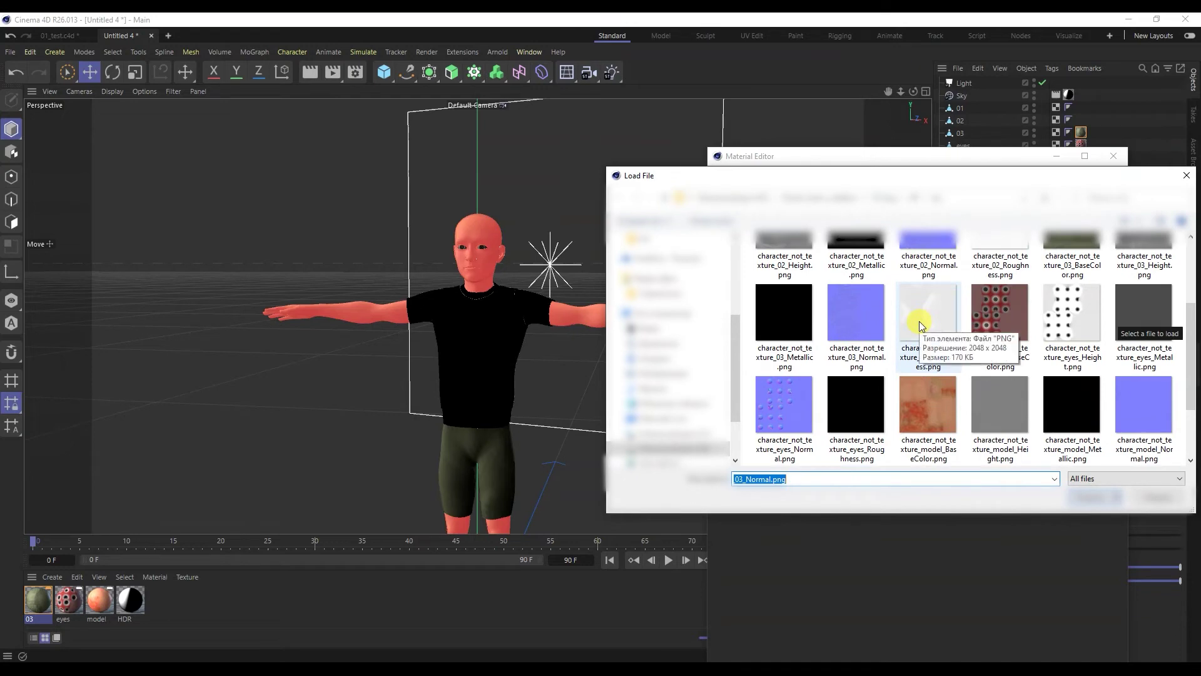
double_click(1120, 257)
click(692, 396)
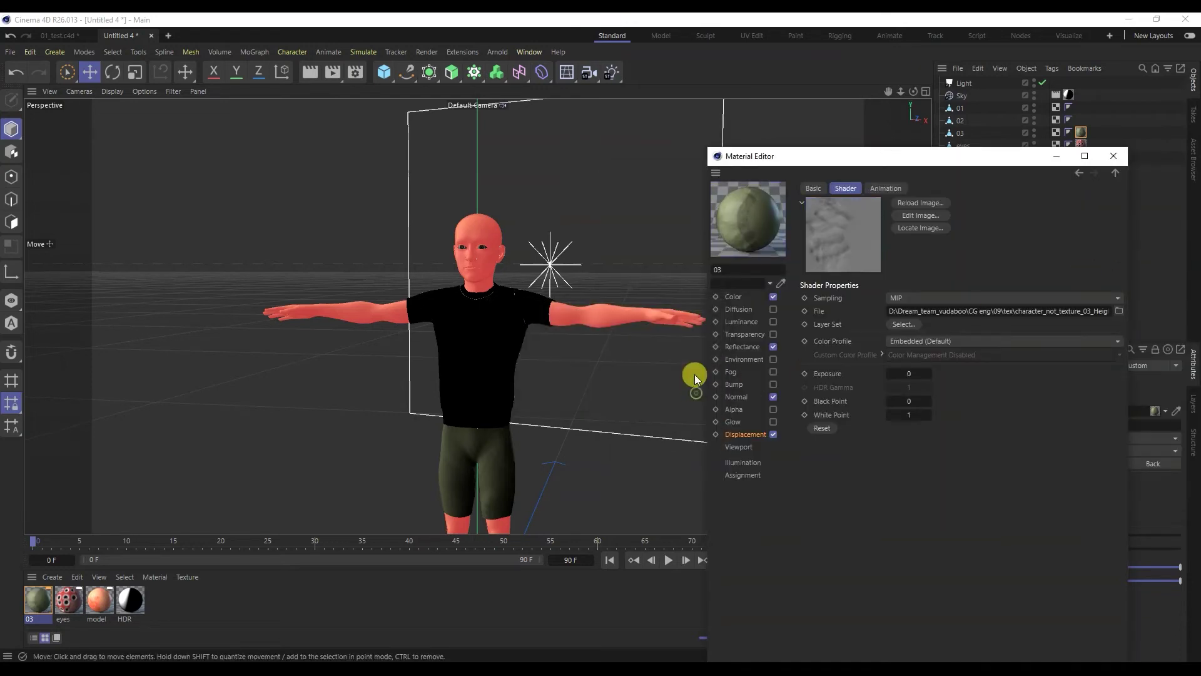
click(759, 438)
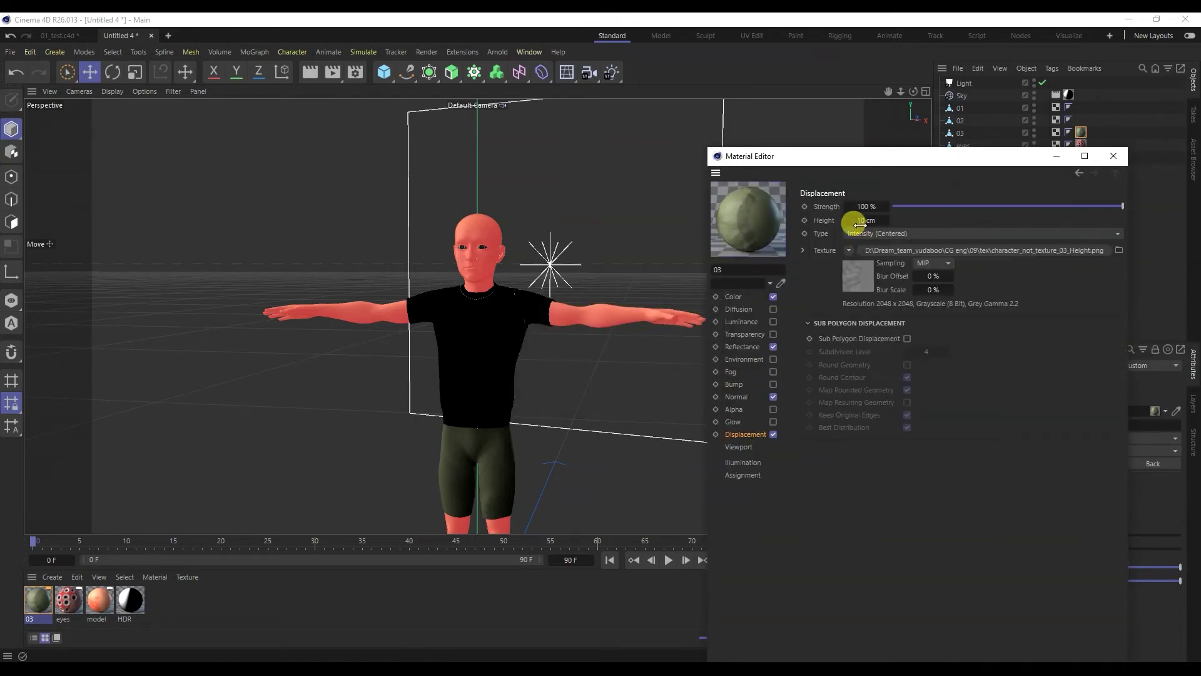
- Set the model material's Default Reflection layer Fresnel IOR to 1.52
click(755, 299)
click(164, 609)
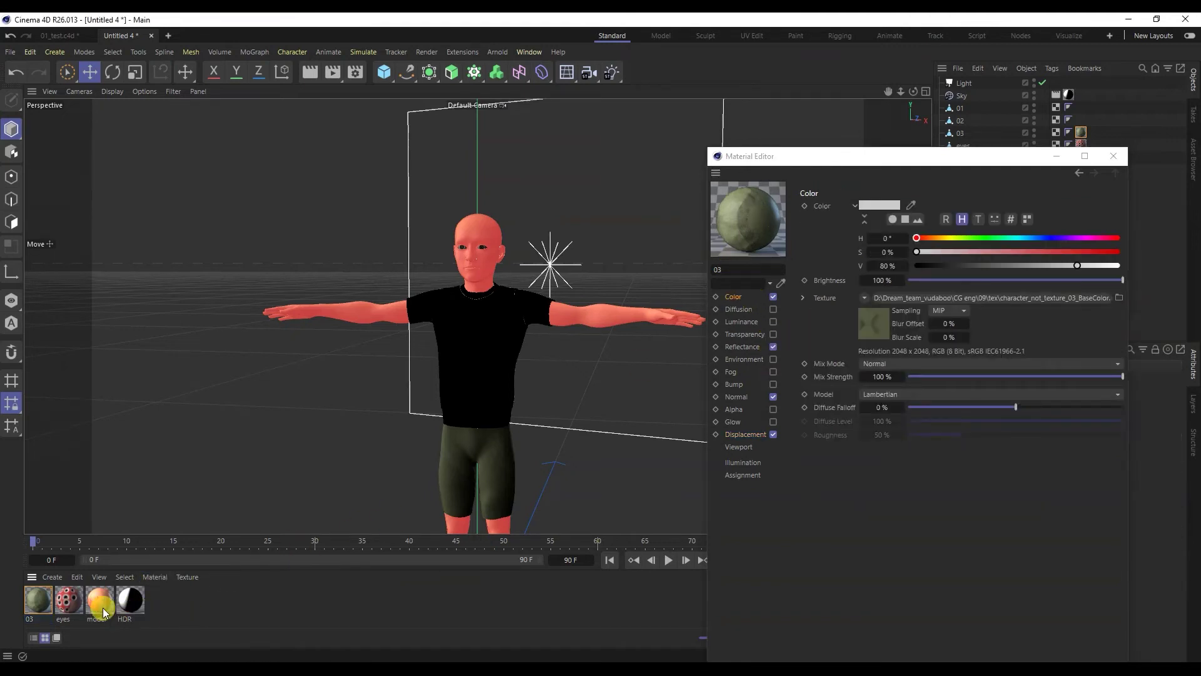
click(101, 602)
click(749, 348)
scroll(1125, 305, down, 3)
scroll(1120, 442, up, 3)
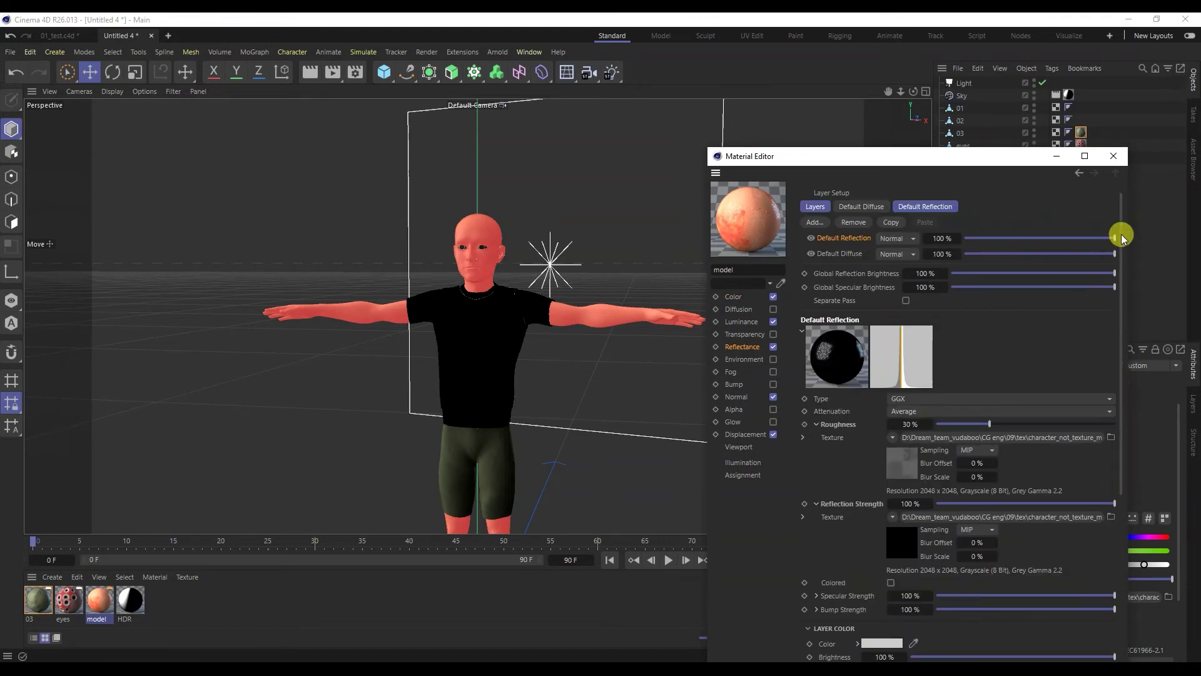
scroll(1121, 229, down, 3)
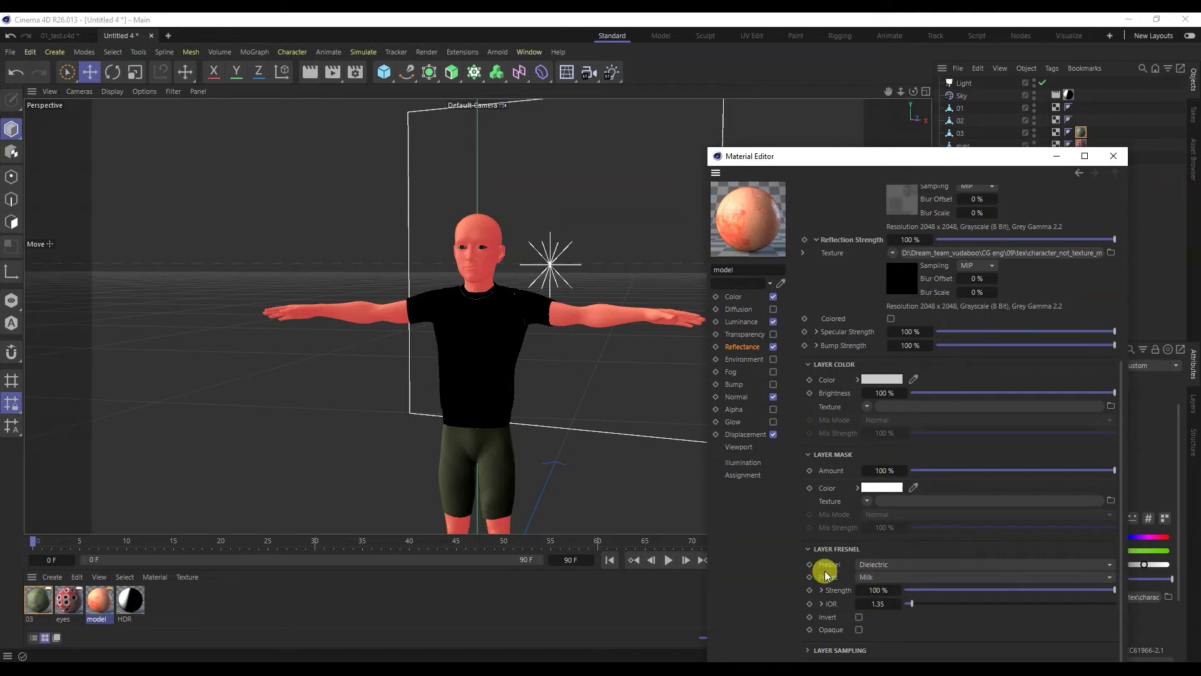
click(876, 604)
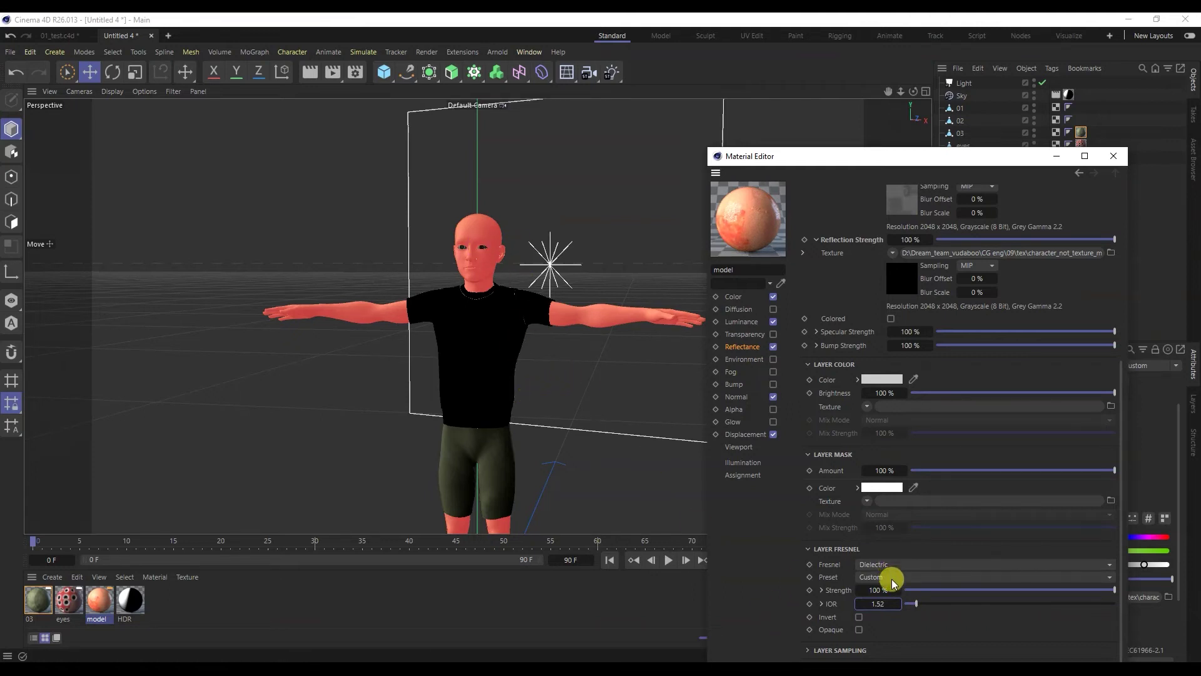
- Set the eyes material's Default Reflection Fresnel preset to Glass
drag(882, 605, 854, 602)
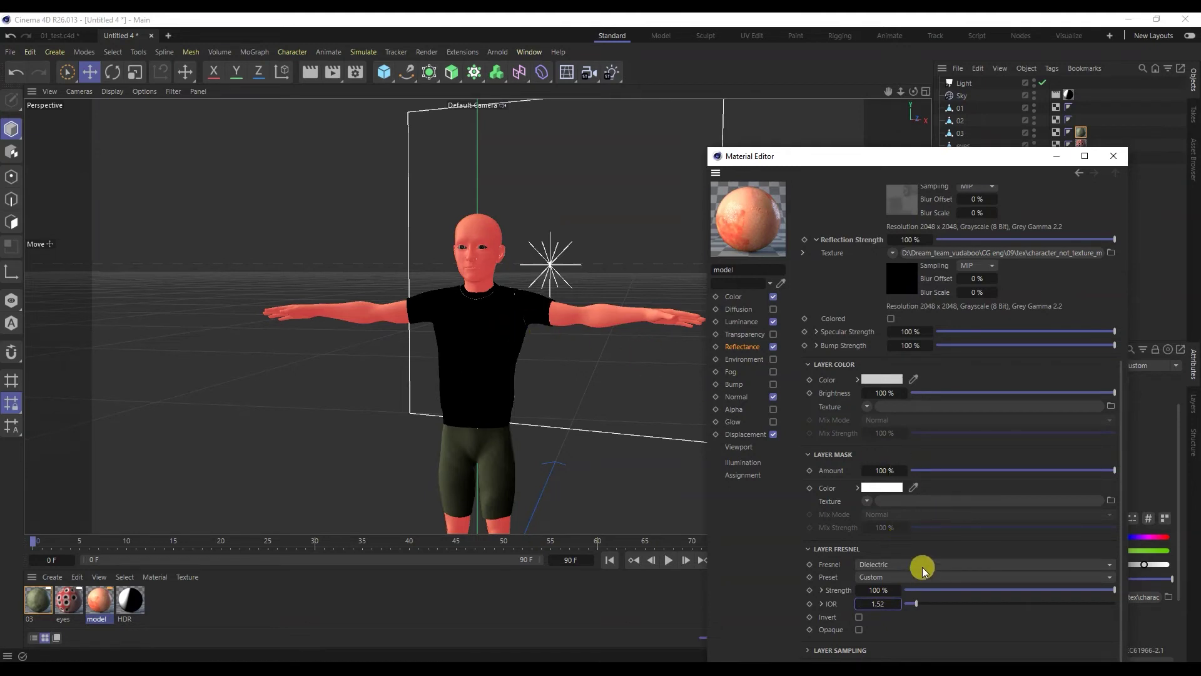
click(68, 600)
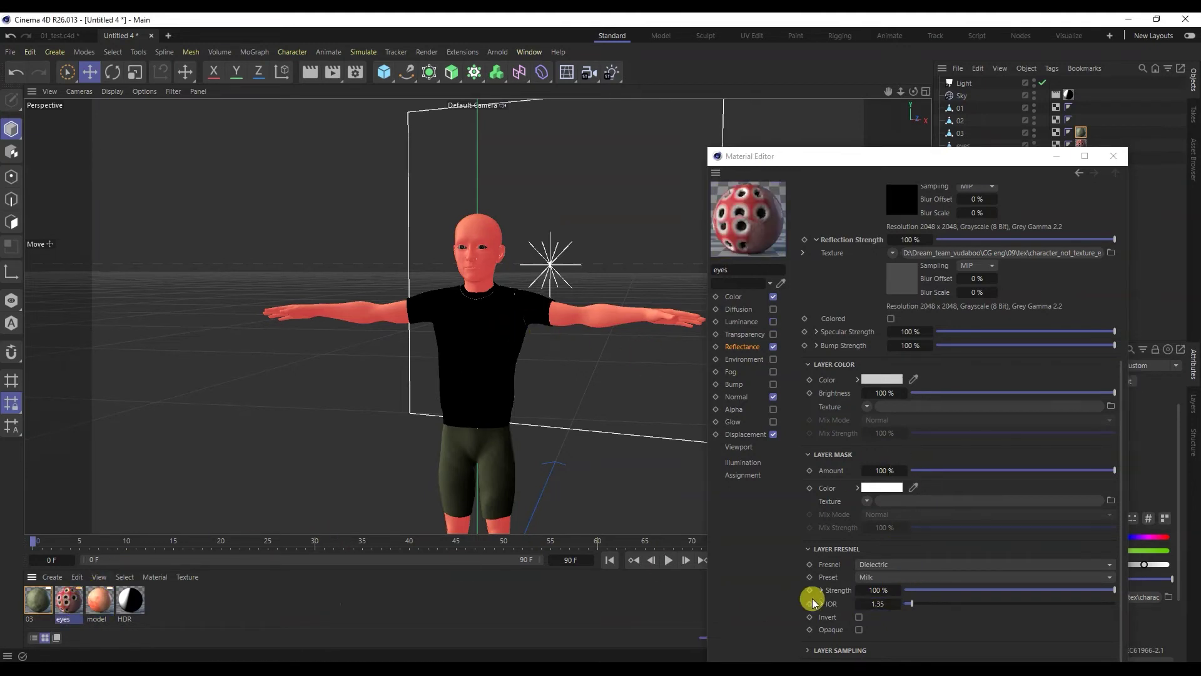
click(874, 578)
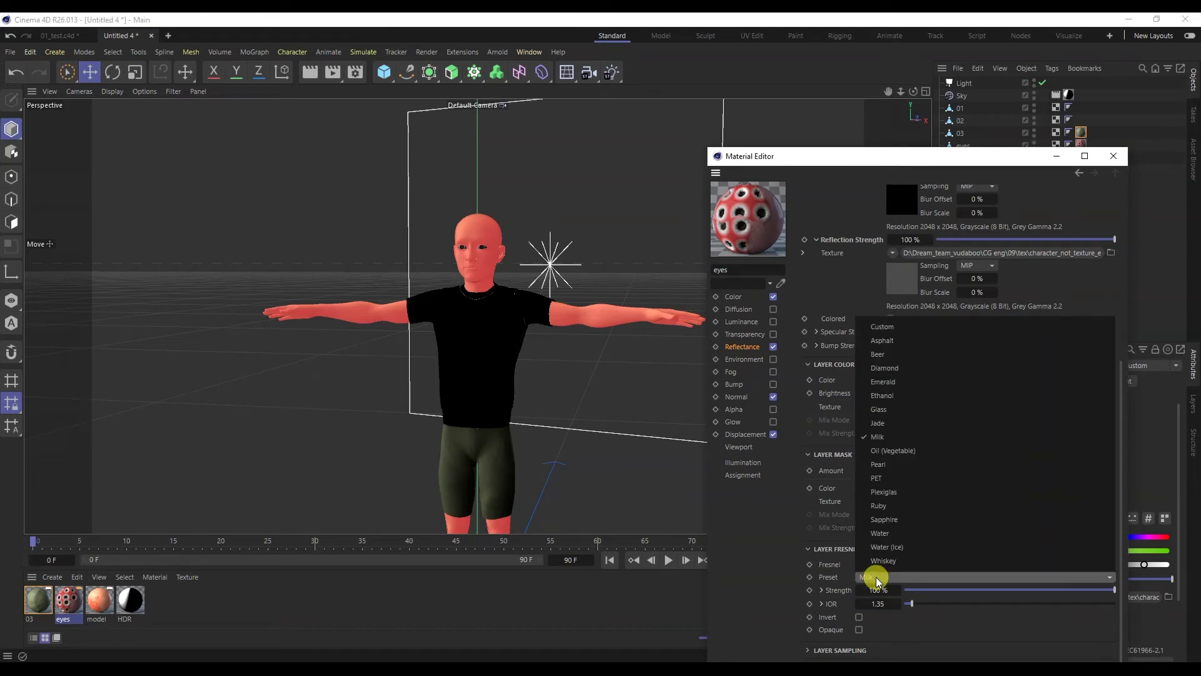
click(900, 409)
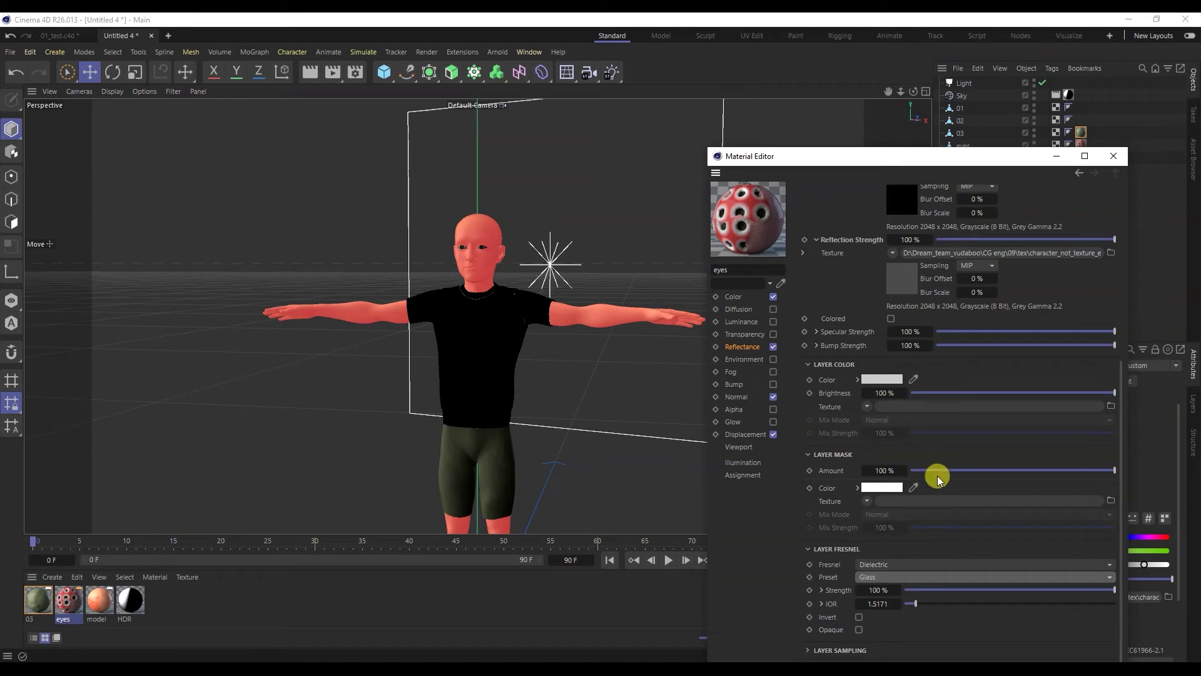
click(878, 604)
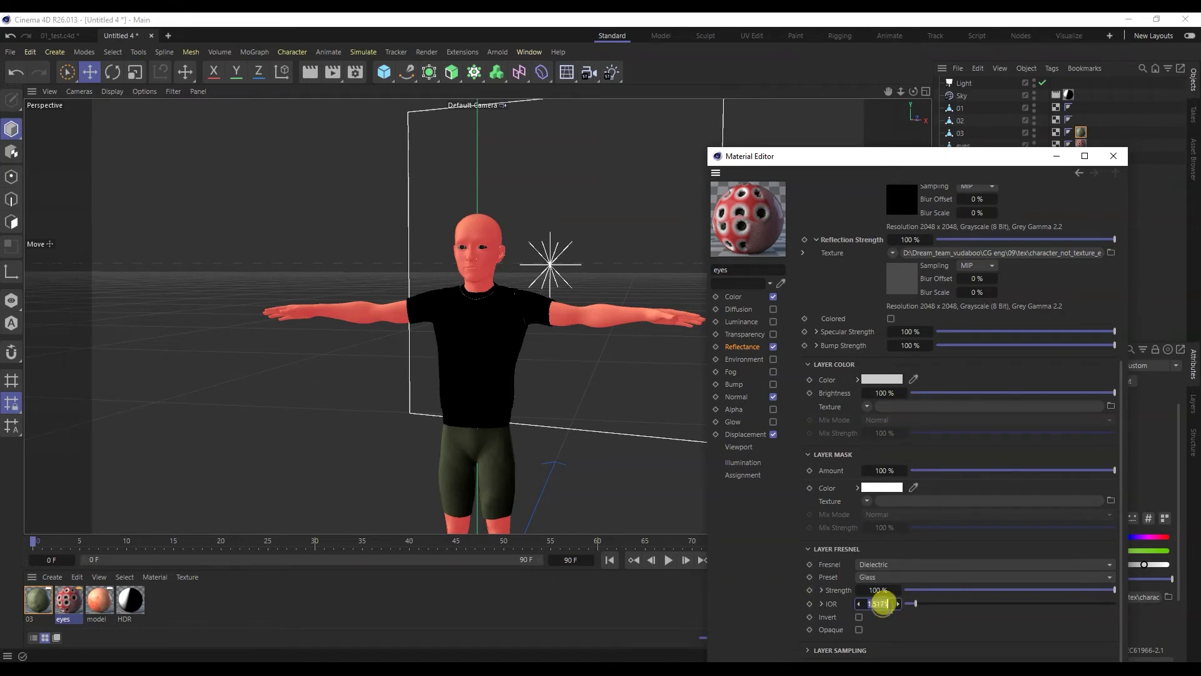
- Set the 03 material's Default Reflection Fresnel preset to Custom with an IOR of 1.35, and close the Material Editor
click(40, 602)
click(875, 576)
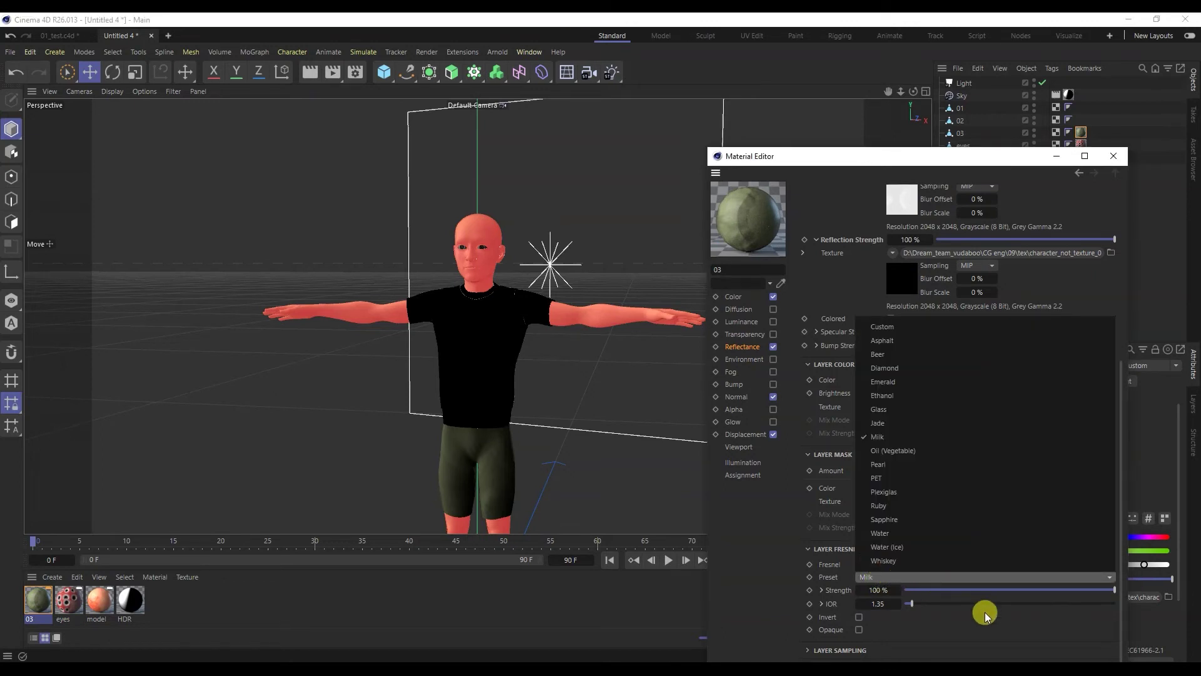
click(914, 326)
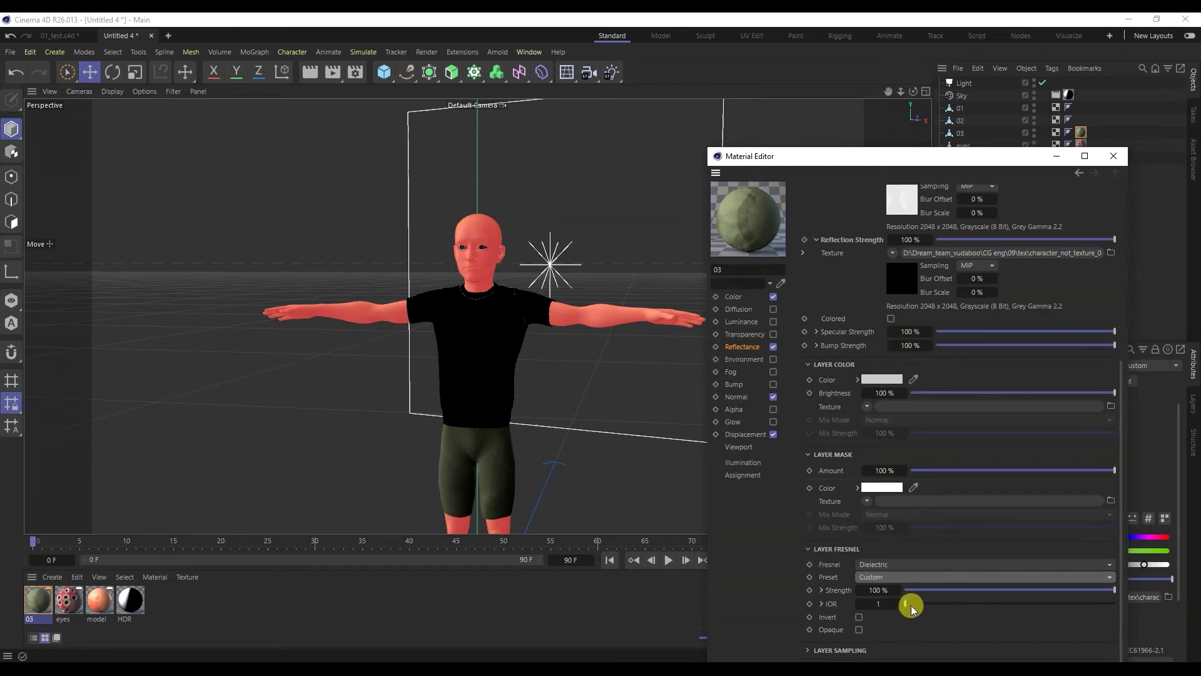
drag(911, 609, 915, 608)
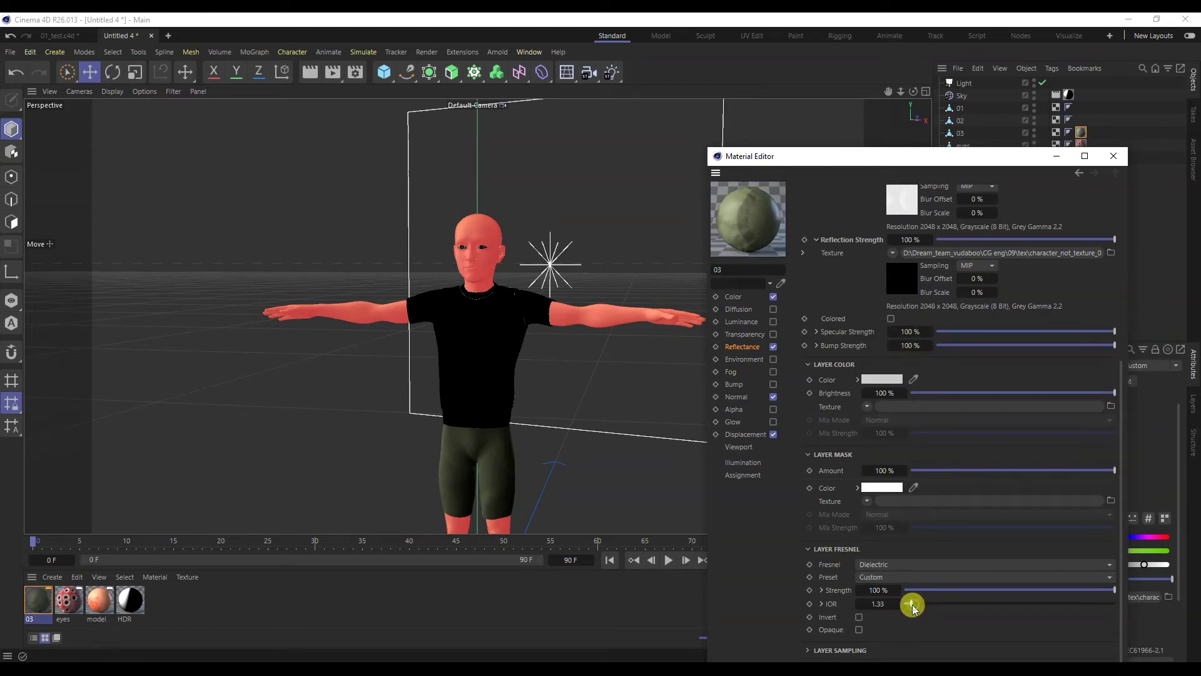
click(877, 603)
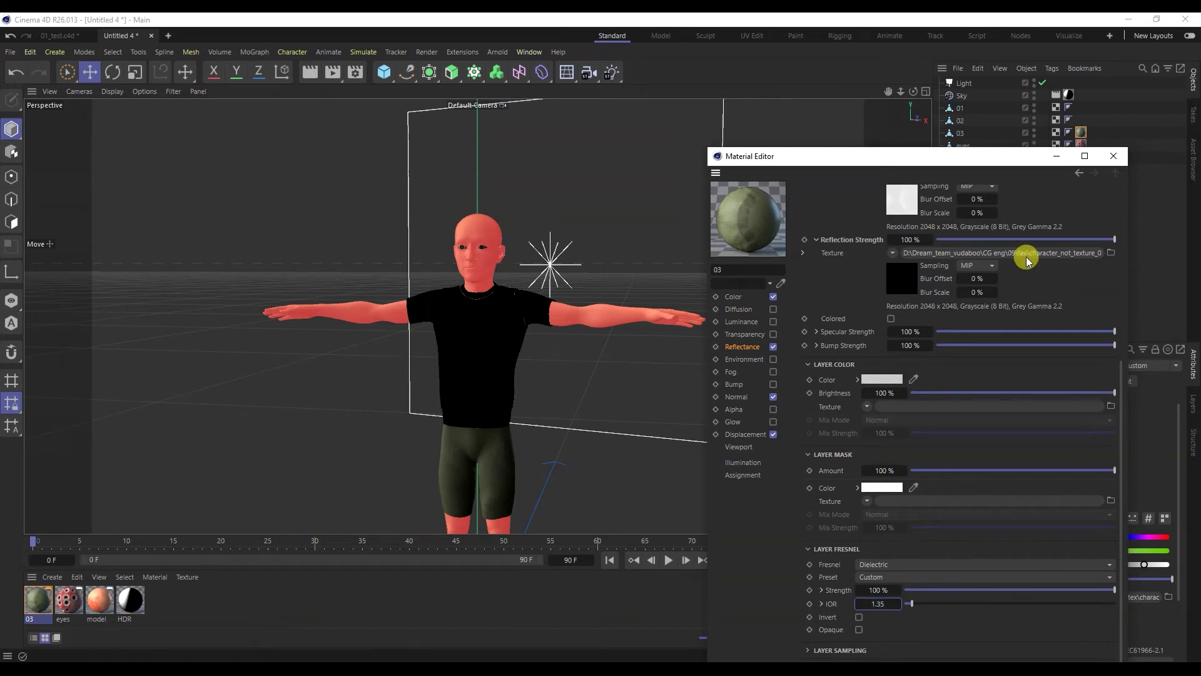
click(1117, 157)
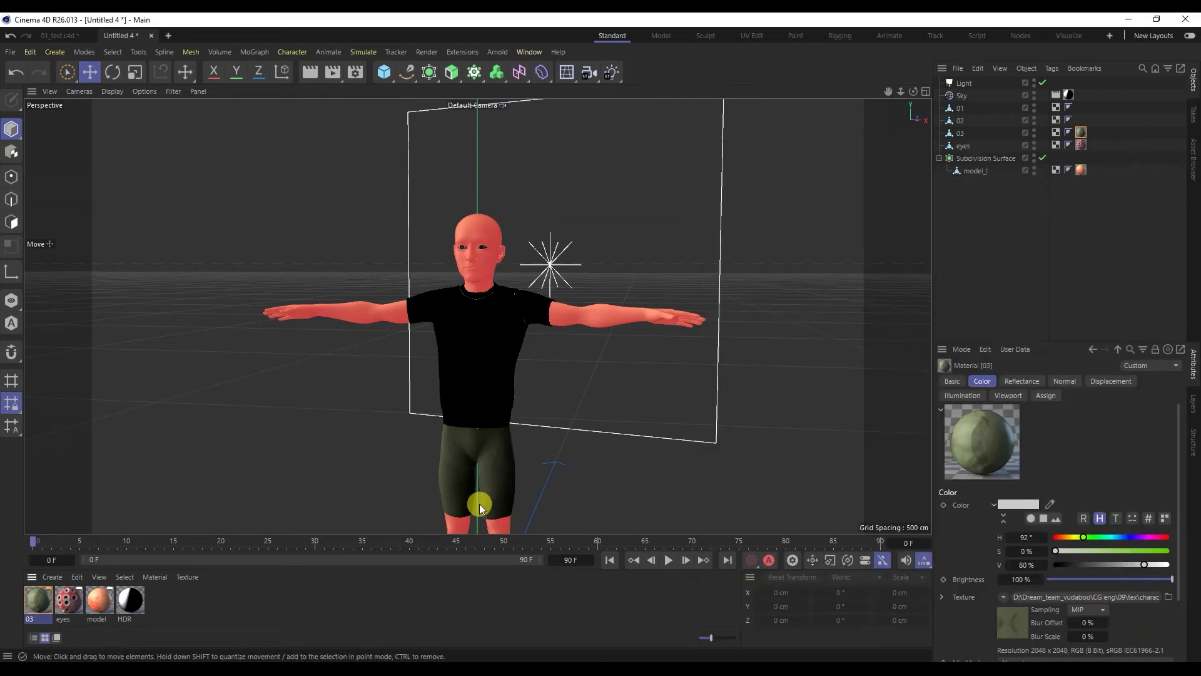
- Create a new PBR material named 02 and assign it to the 02 shirt object
click(51, 586)
mouse_move(99, 482)
click(227, 480)
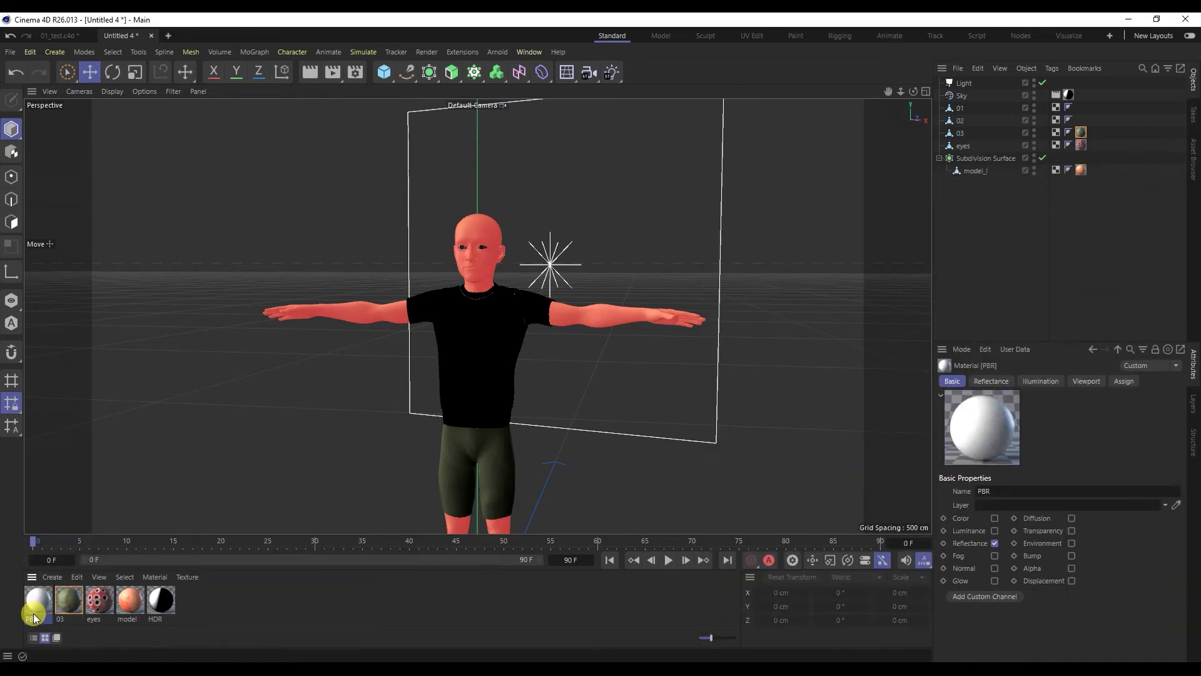
double_click(34, 616)
text(02)
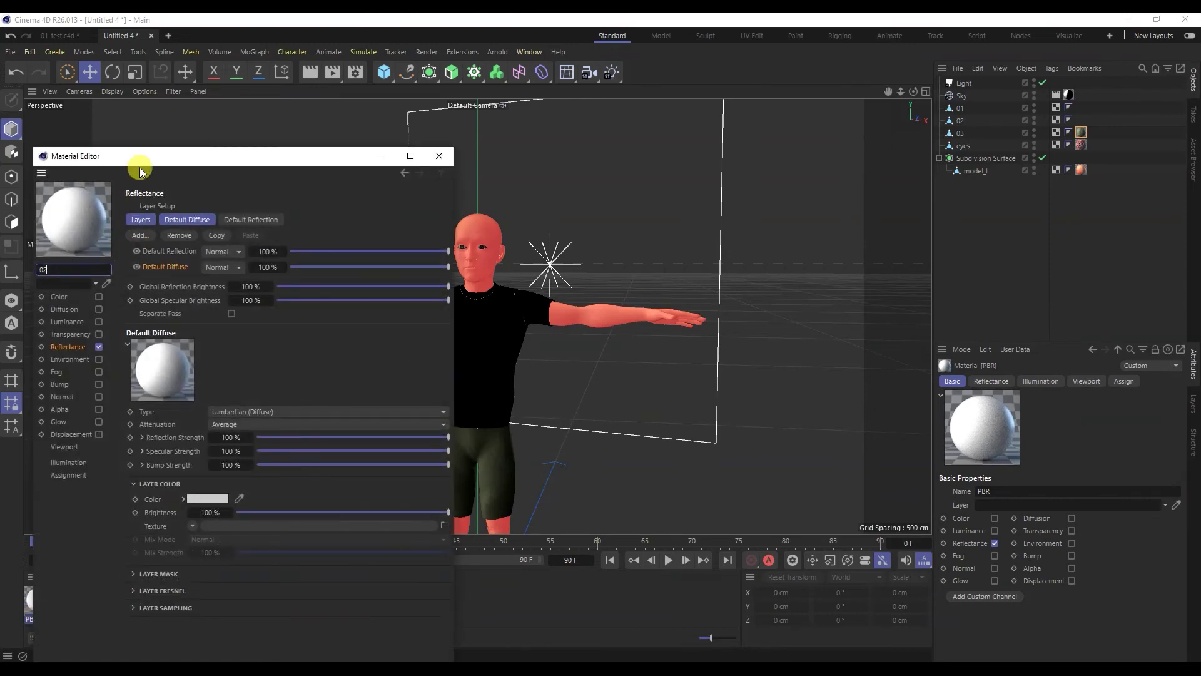
drag(166, 156, 521, 124)
drag(39, 603, 958, 120)
drag(625, 128, 887, 130)
- Enable the 02 material's Color channel and load character_not_texture_02_BaseColor.png as its texture, without a project copy
click(749, 264)
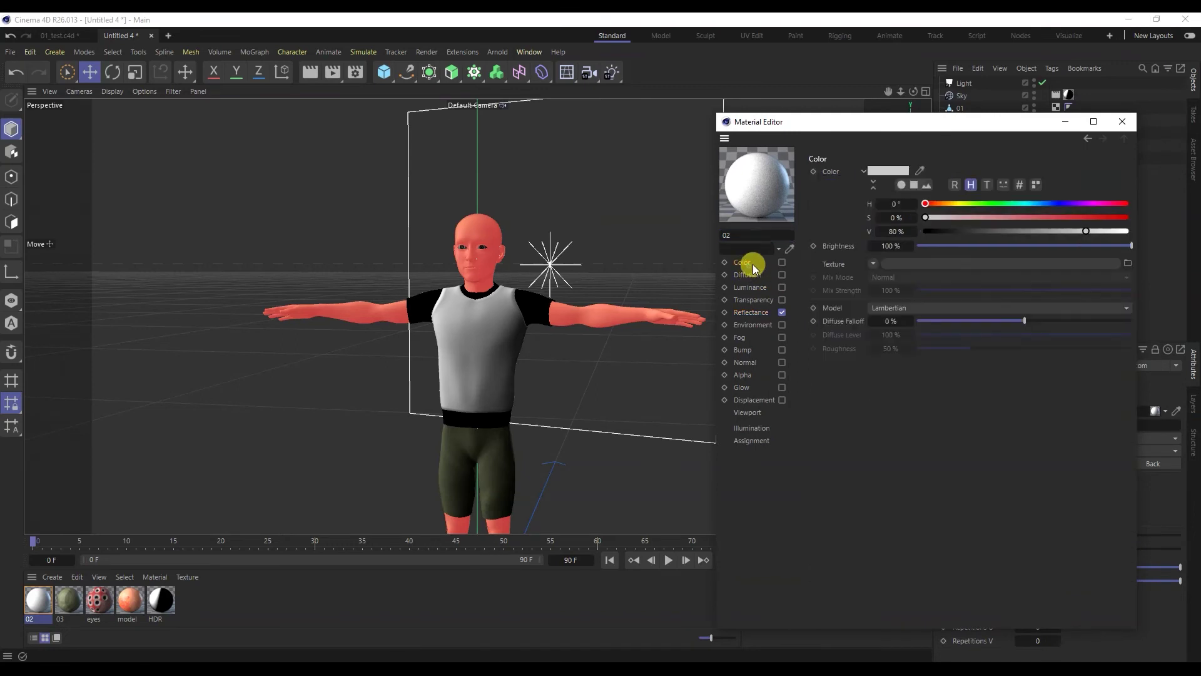
click(782, 263)
click(984, 265)
double_click(843, 252)
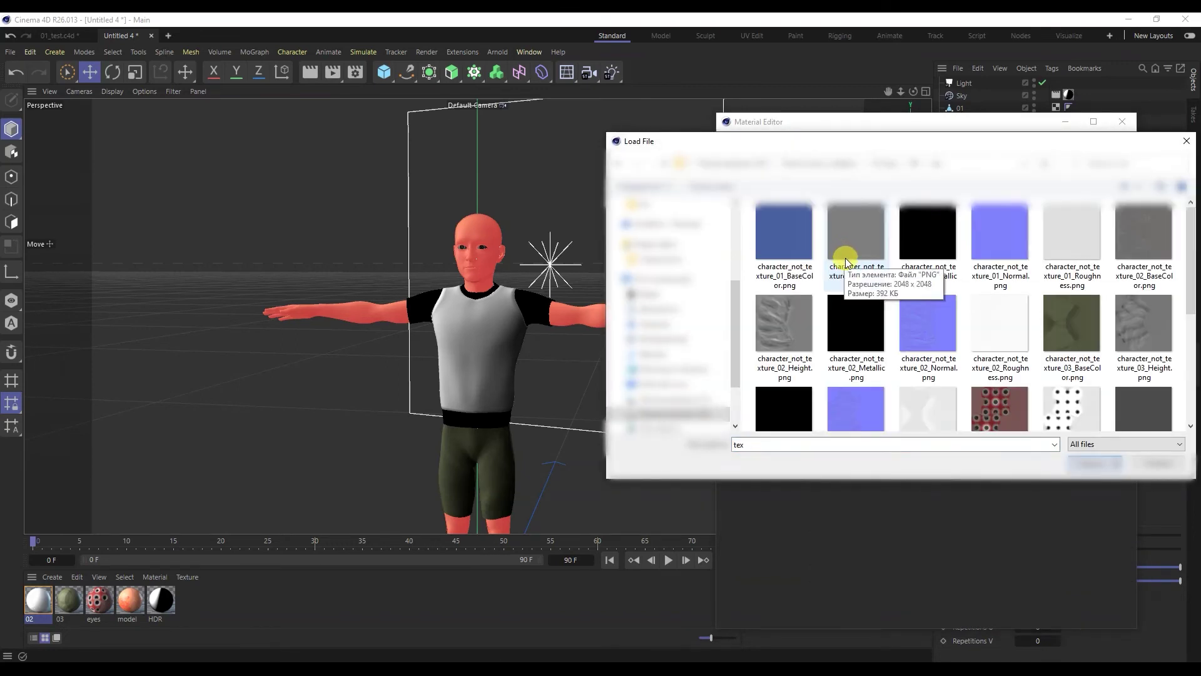
click(1139, 252)
double_click(1140, 252)
click(692, 395)
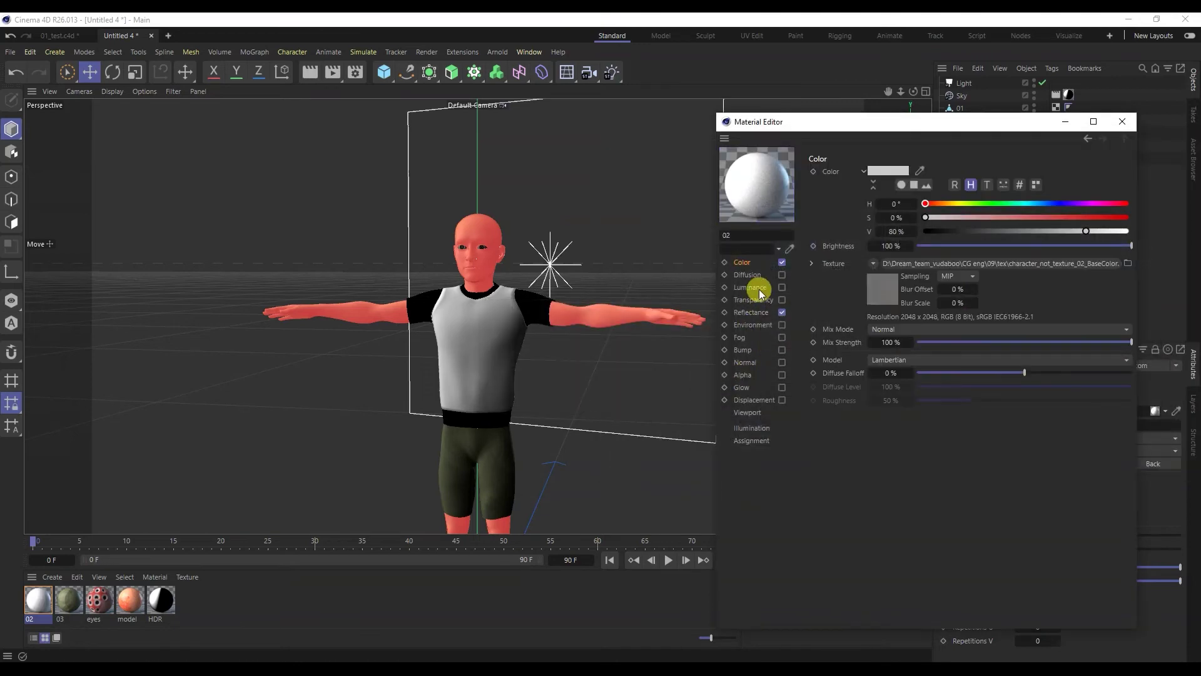
- Load character_not_texture_02_BaseColor.png as the Layer Color texture of the 02 material's Default Diffuse layer, without a project copy
click(749, 311)
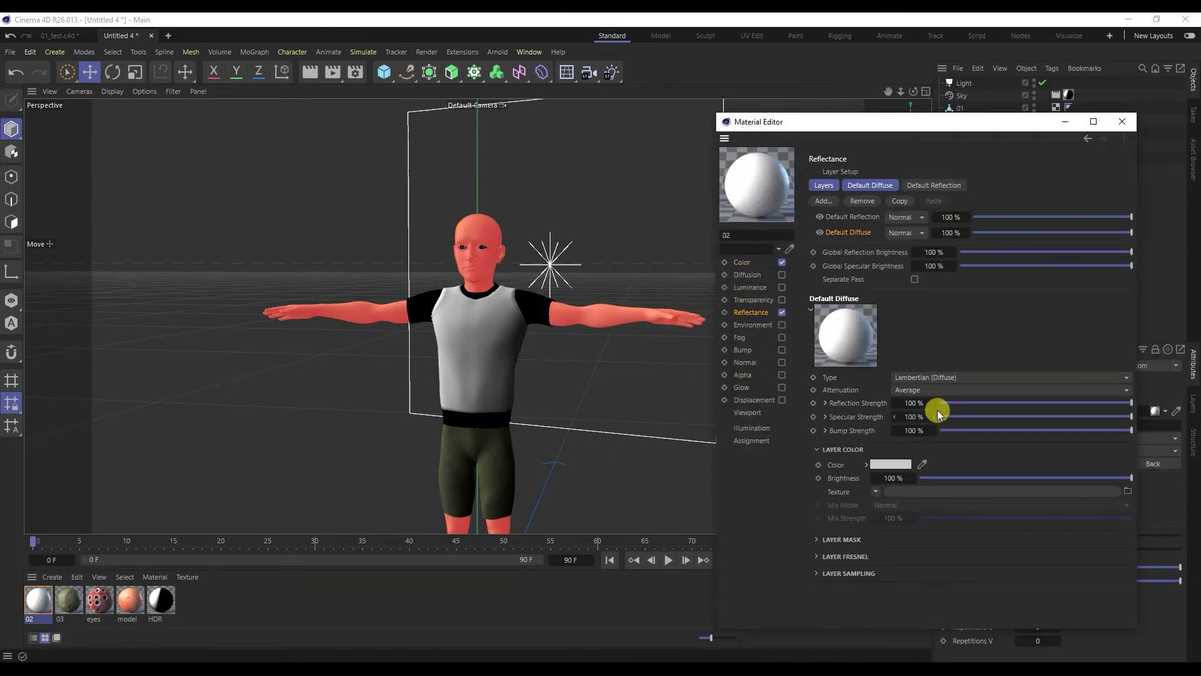
click(929, 491)
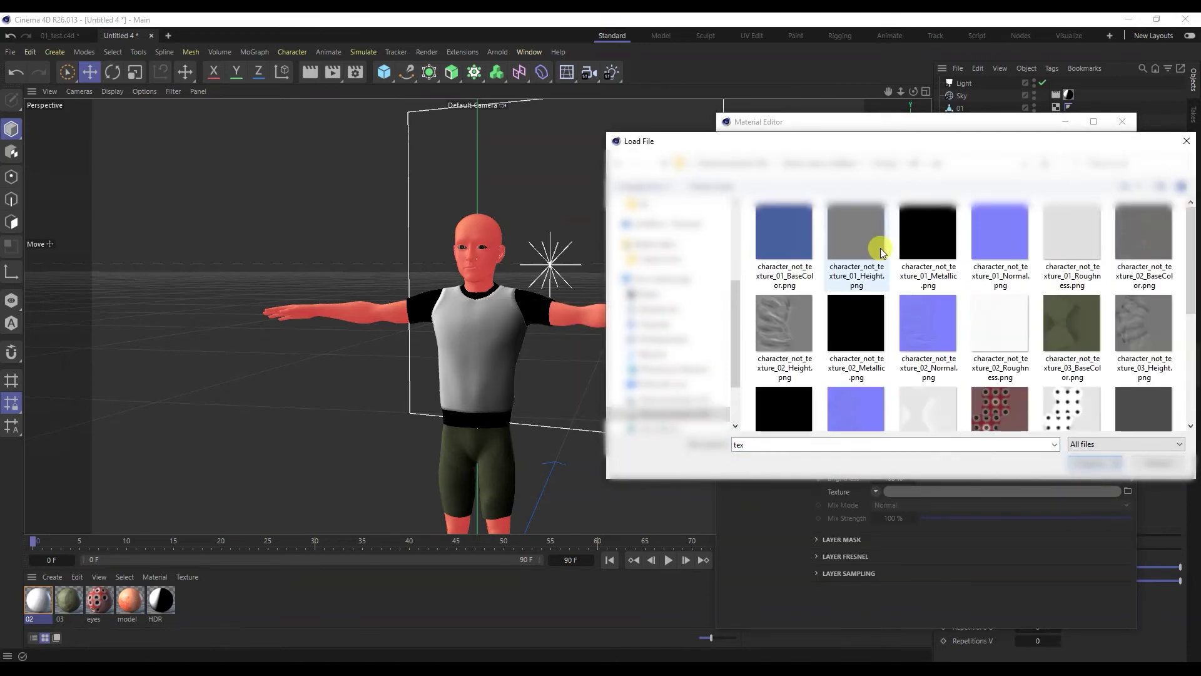
double_click(1154, 260)
click(693, 396)
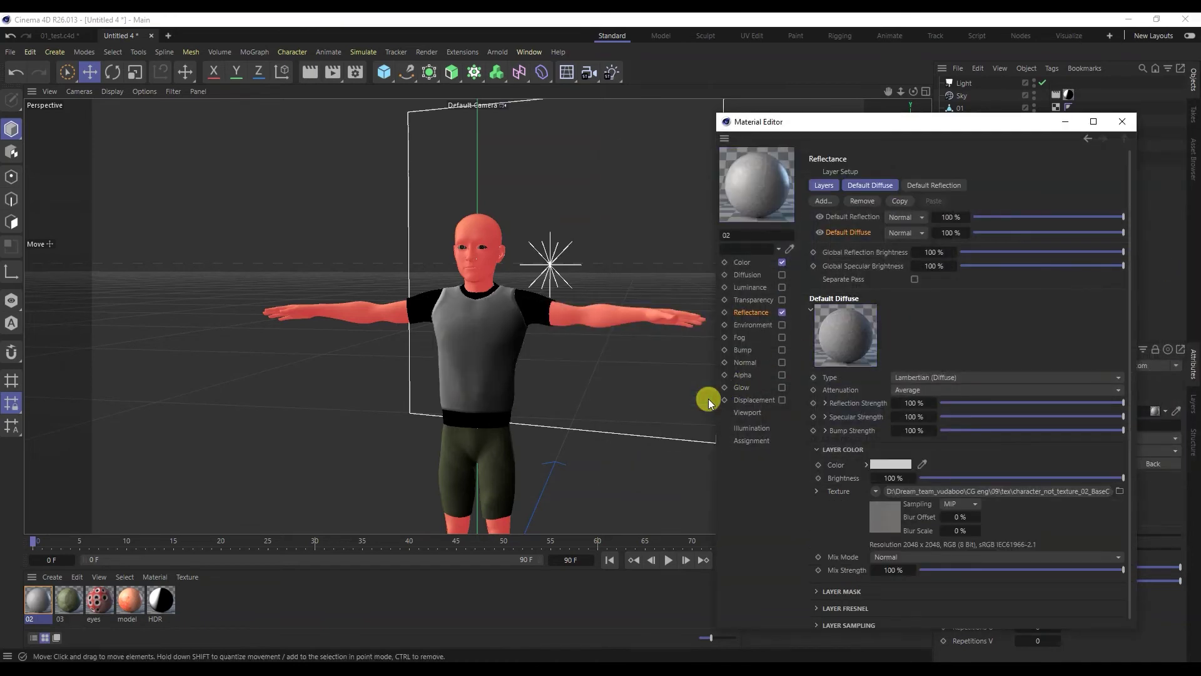
- Set the 02 material's Default Reflection type to GGX and load character_not_texture_02_Roughness.png as its Roughness texture, without a project copy
click(842, 219)
click(904, 377)
click(907, 400)
click(825, 403)
click(937, 416)
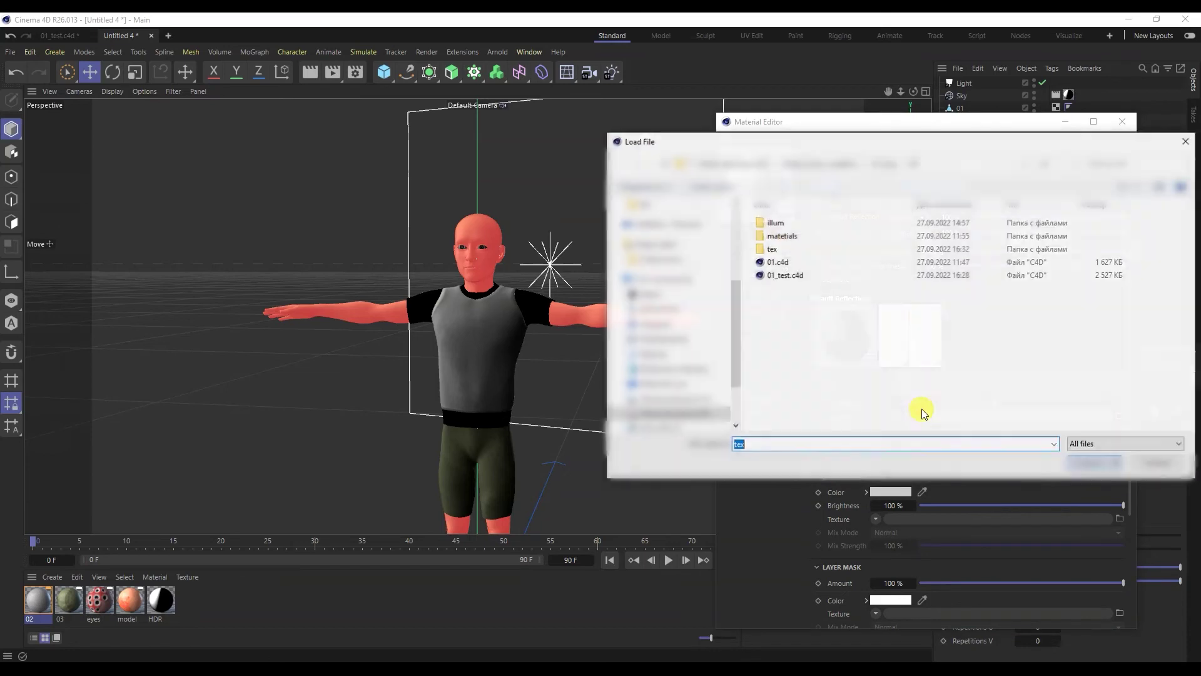
double_click(782, 255)
drag(822, 145, 822, 152)
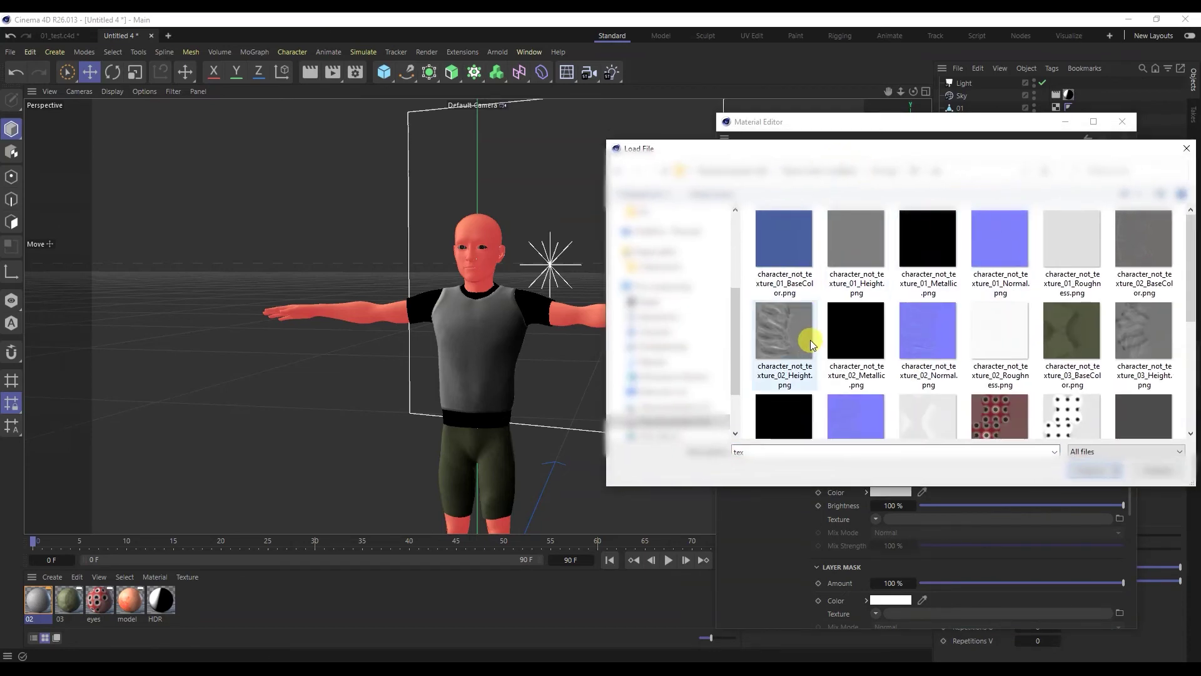
double_click(982, 329)
click(703, 398)
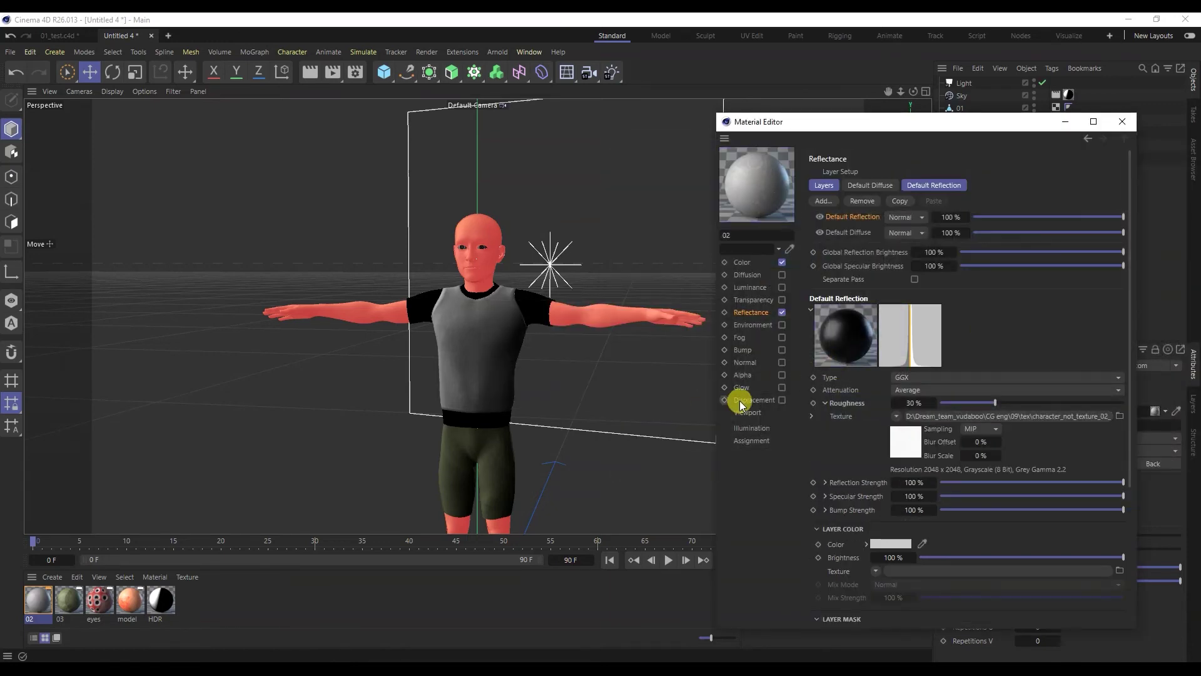
- Load character_not_texture_02_Metallic.png as the Reflection Strength texture of the 02 material's Default Reflection layer, without a project copy
click(825, 482)
click(957, 496)
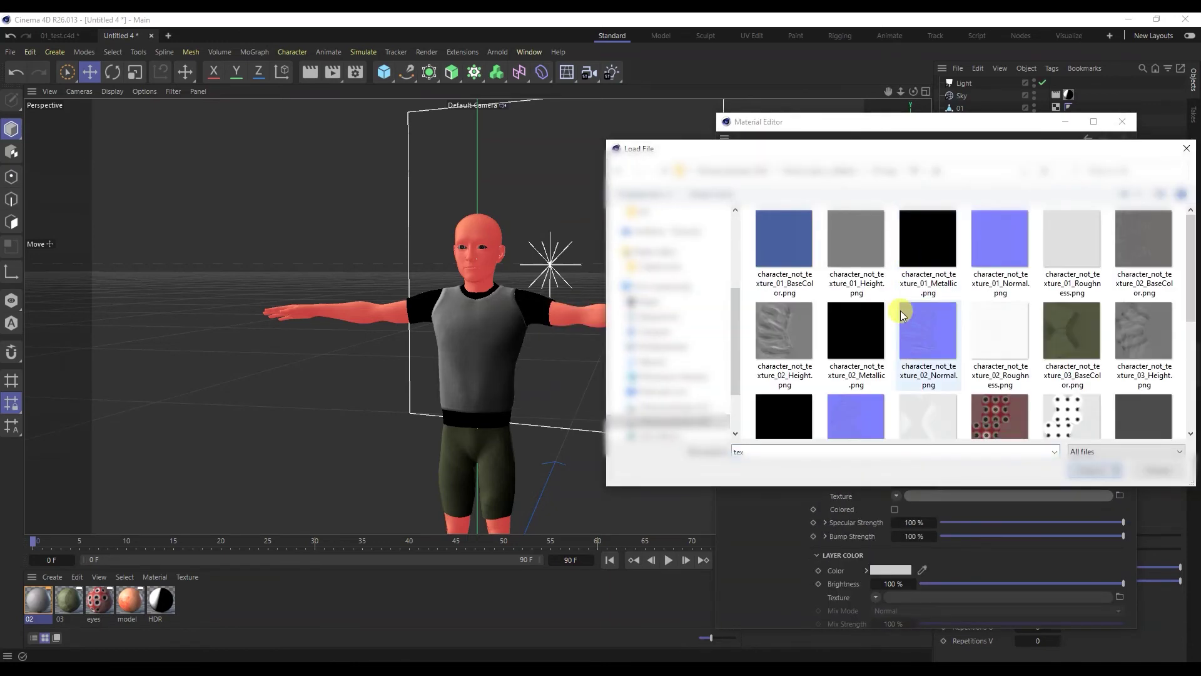
double_click(867, 328)
click(696, 398)
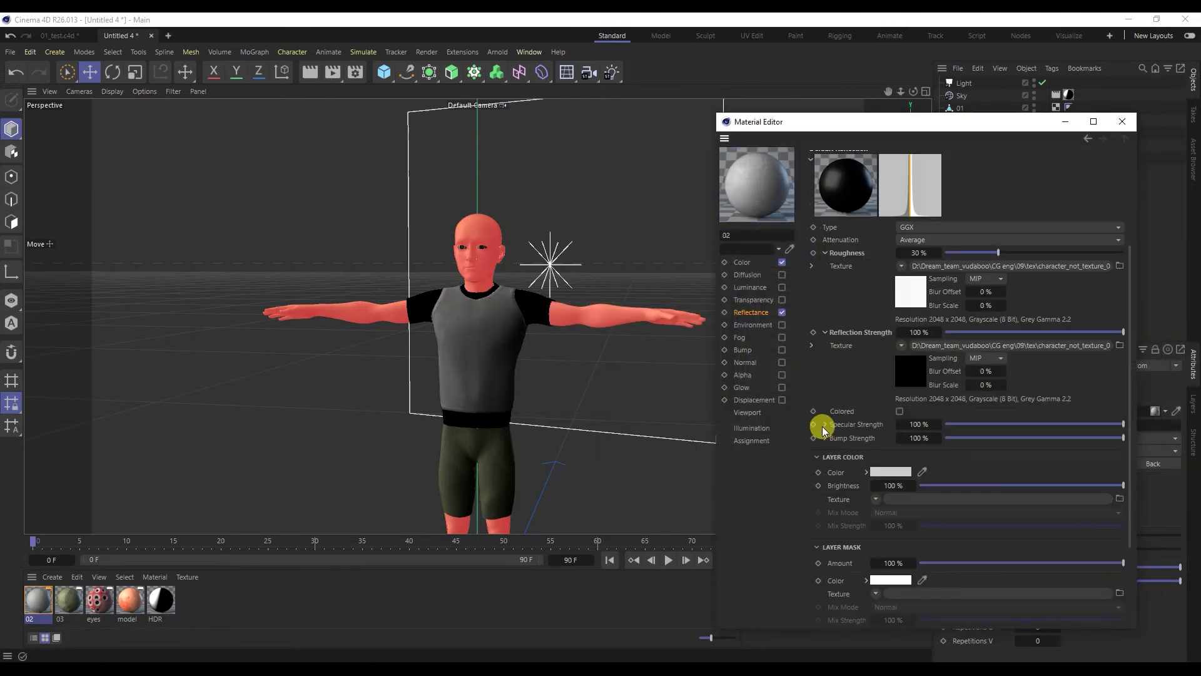
- Set the 02 material's Default Reflection Fresnel preset to Custom with an IOR of 1.35
scroll(823, 430, down, 3)
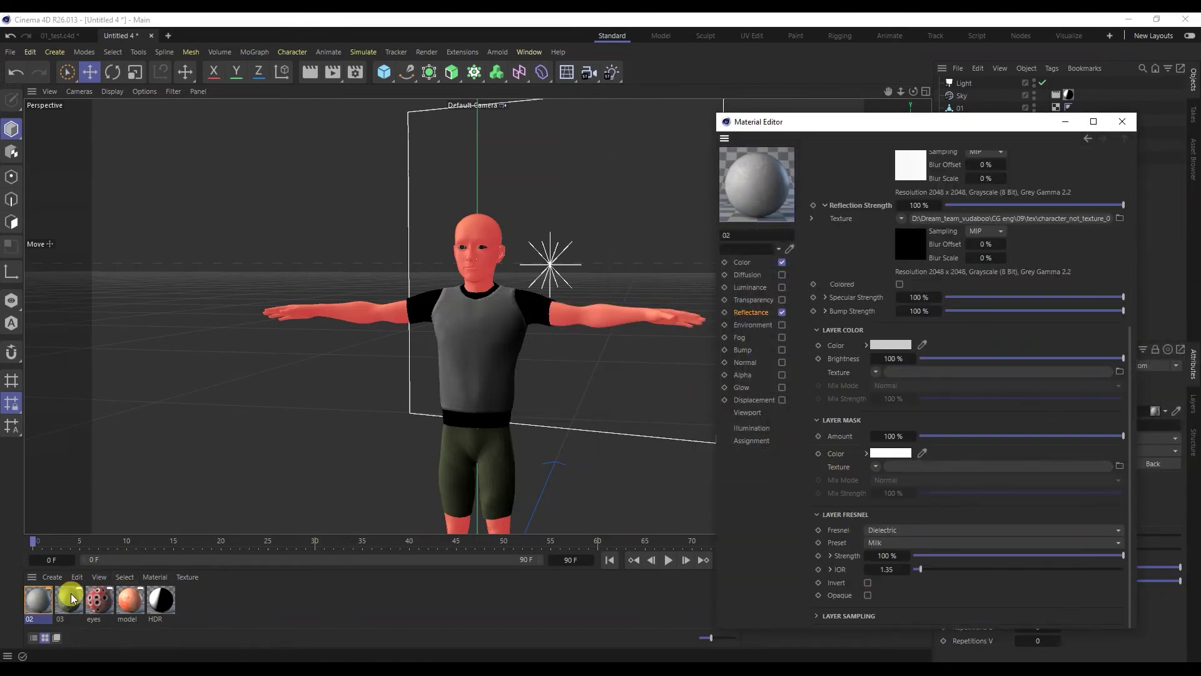
click(892, 542)
click(890, 292)
click(894, 541)
click(894, 292)
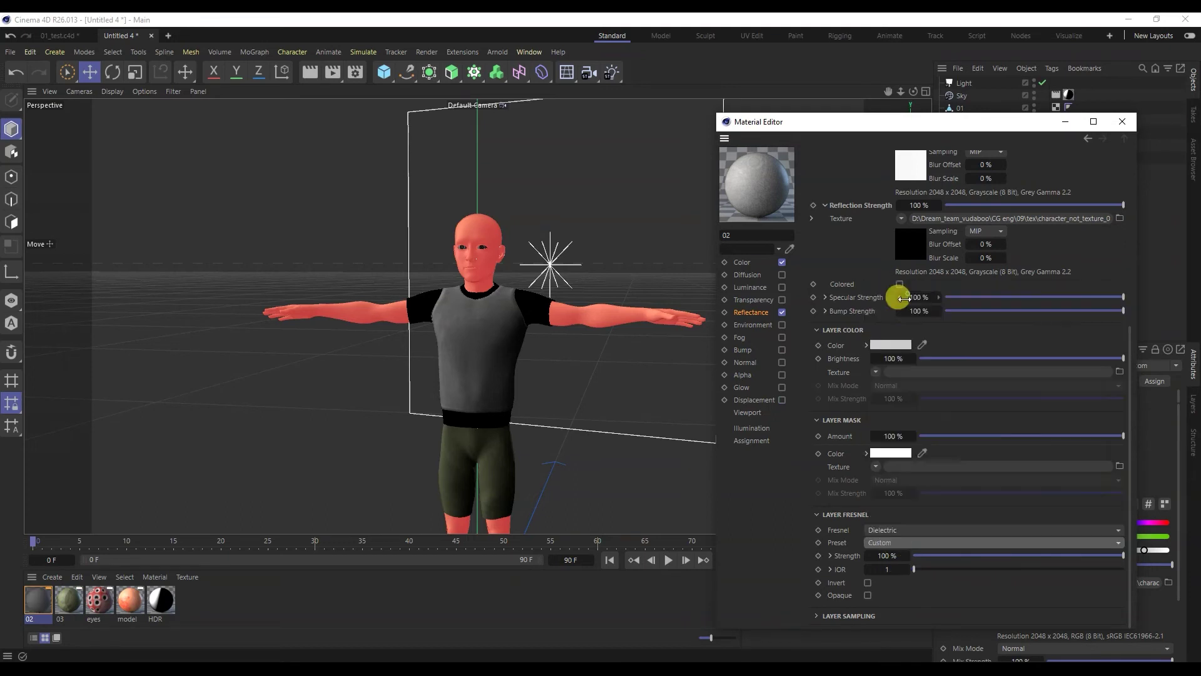
click(893, 568)
text(.35)
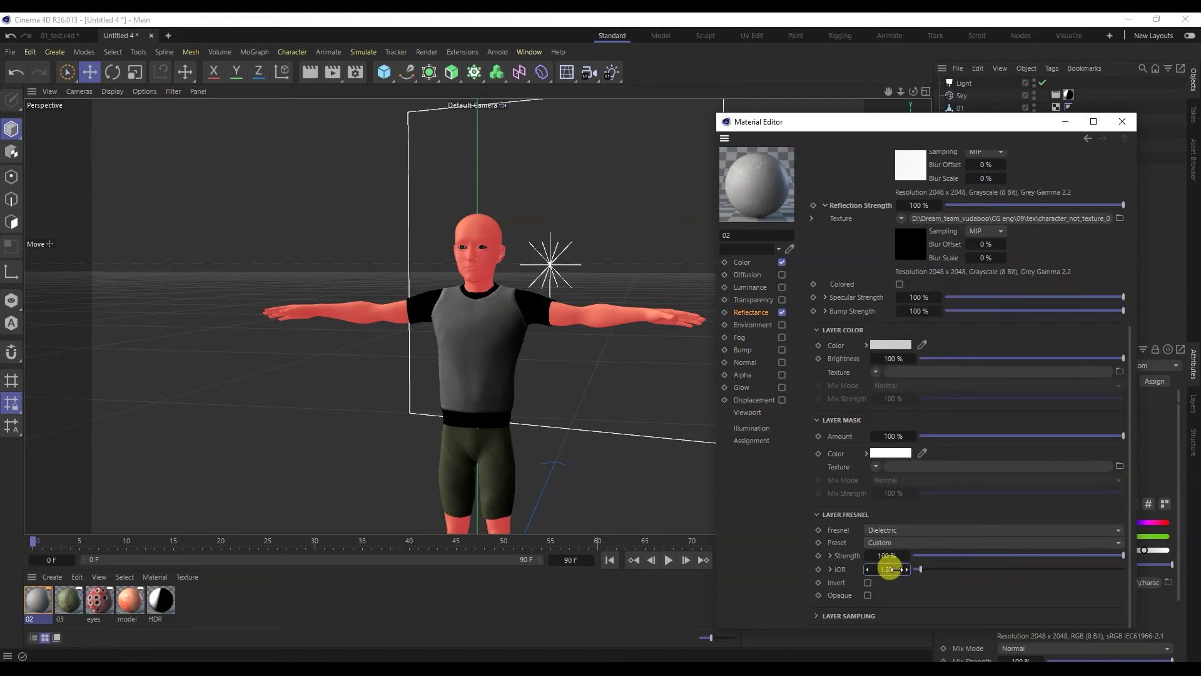
- Enable the 02 material's Normal channel and load character_not_texture_02_Normal.png as its texture
alt+drag(531, 390, 483, 369)
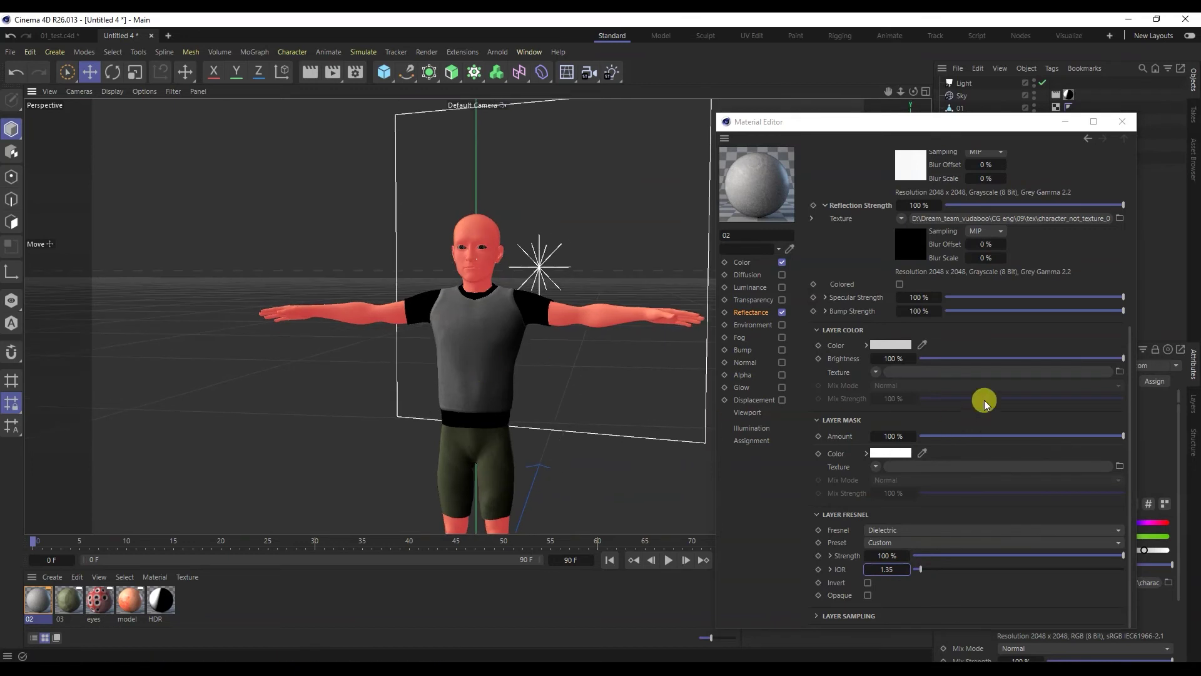
scroll(933, 434, up, 3)
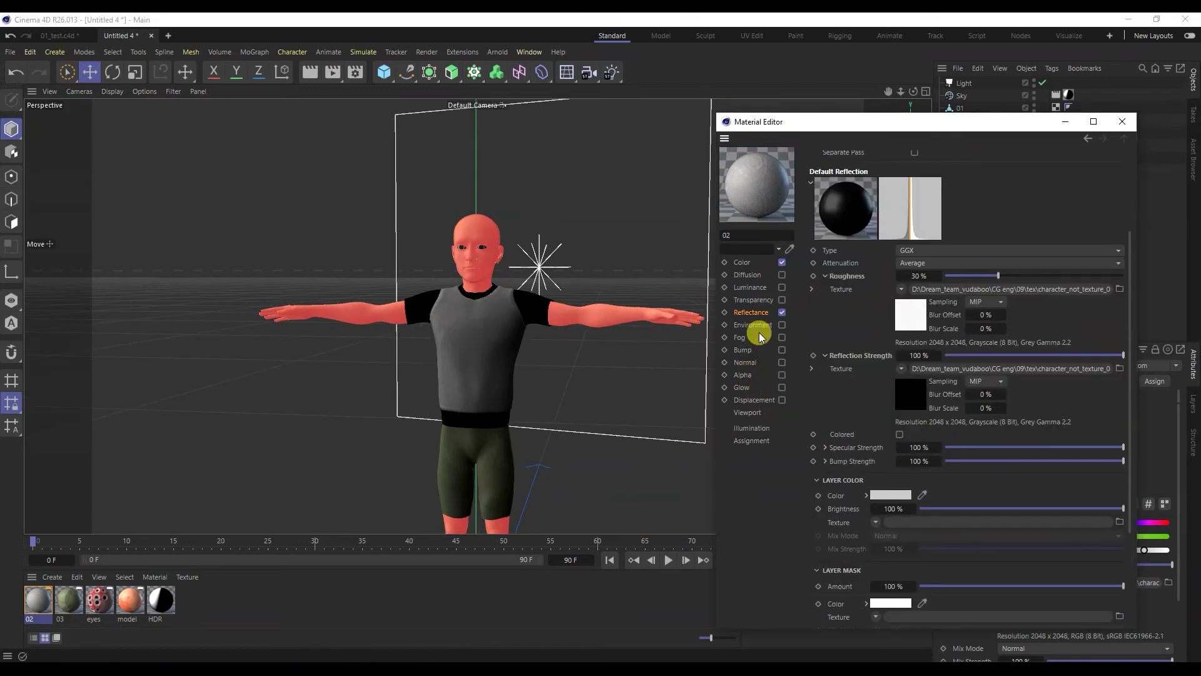
click(755, 367)
click(782, 362)
click(936, 250)
double_click(857, 252)
double_click(921, 324)
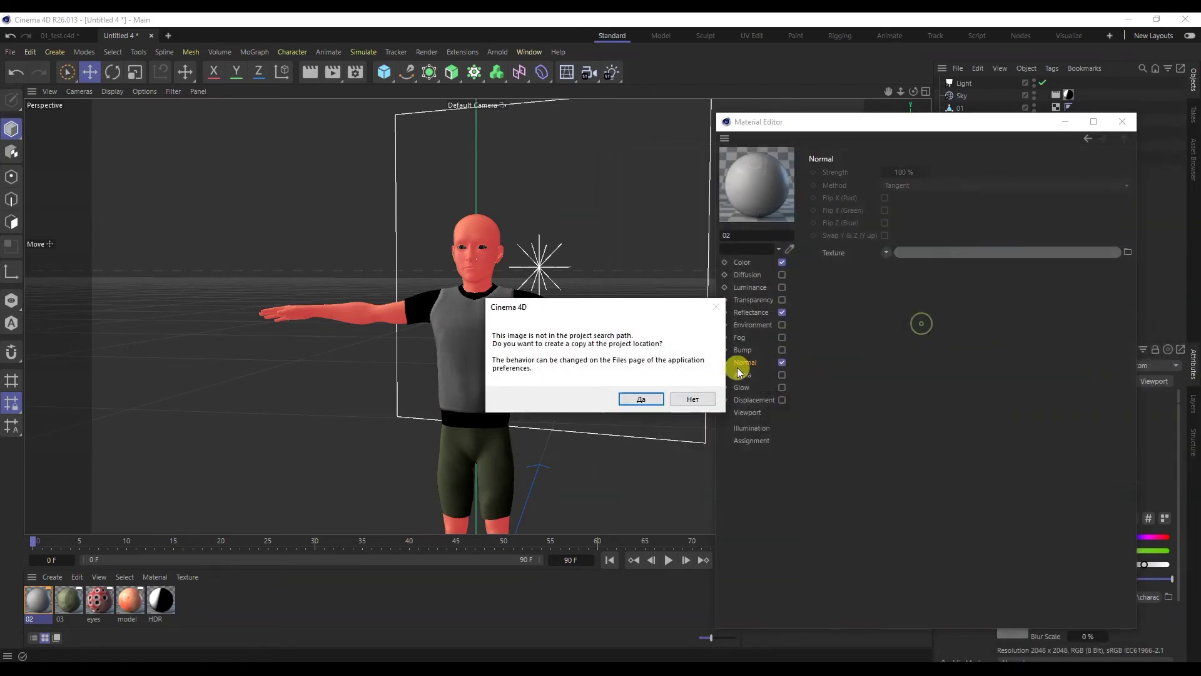
click(641, 399)
- Enable the 02 material's Displacement channel with character_not_texture_02_Height.png, without a project copy, and set its height to 0.1 cm
click(782, 399)
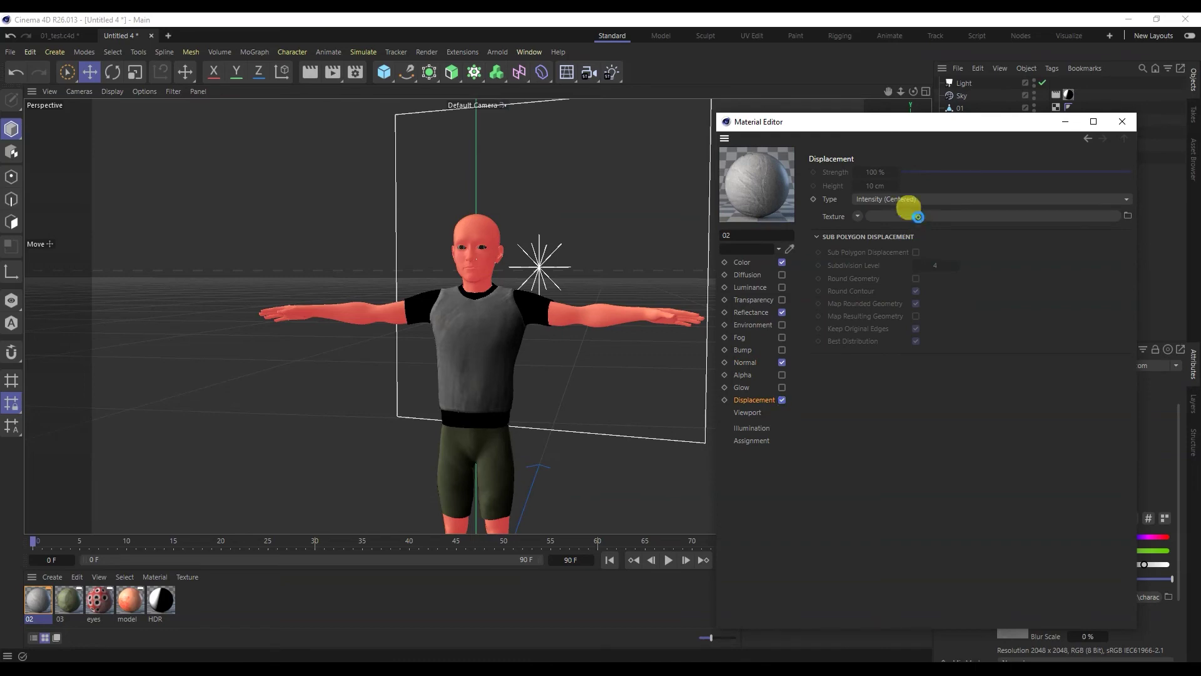
click(918, 216)
double_click(885, 253)
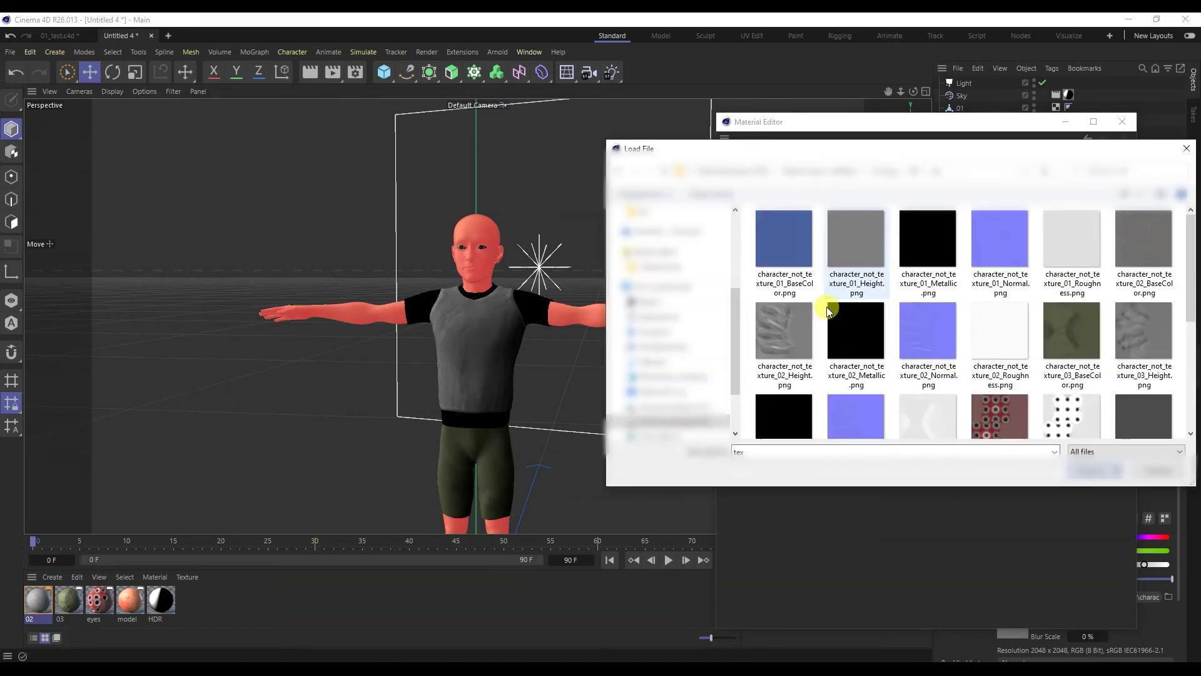
double_click(789, 332)
click(692, 401)
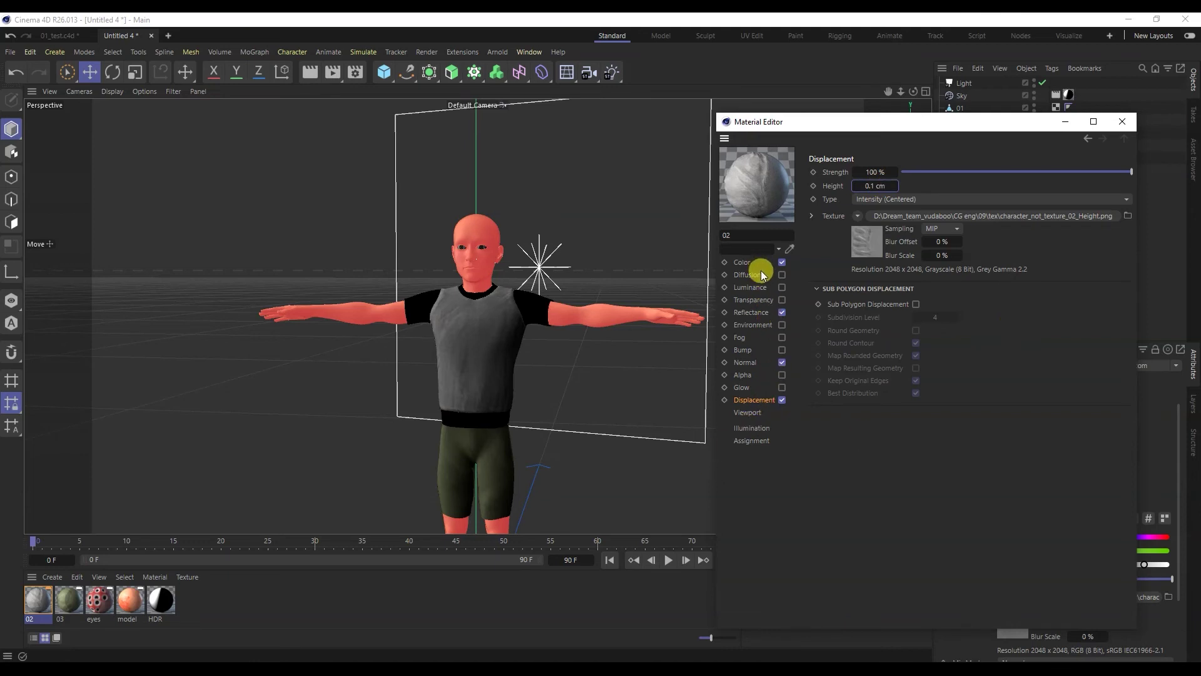
- Check the Normal channel settings of the 02, 03, eyes and model materials
click(745, 362)
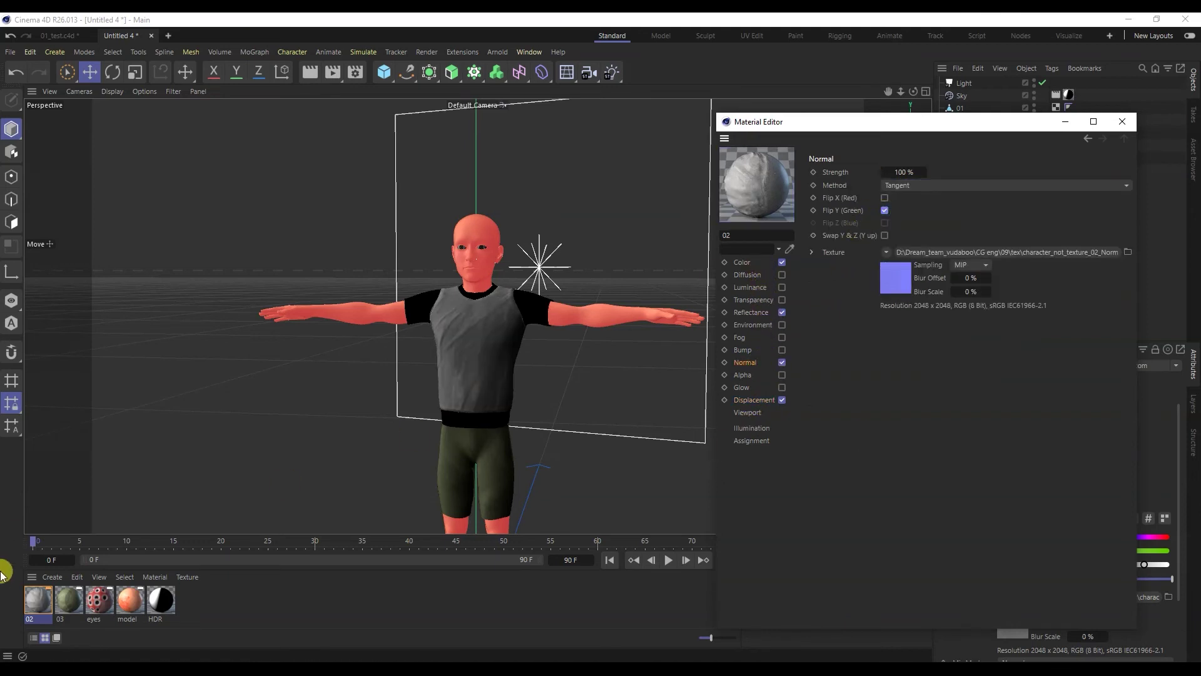
click(69, 600)
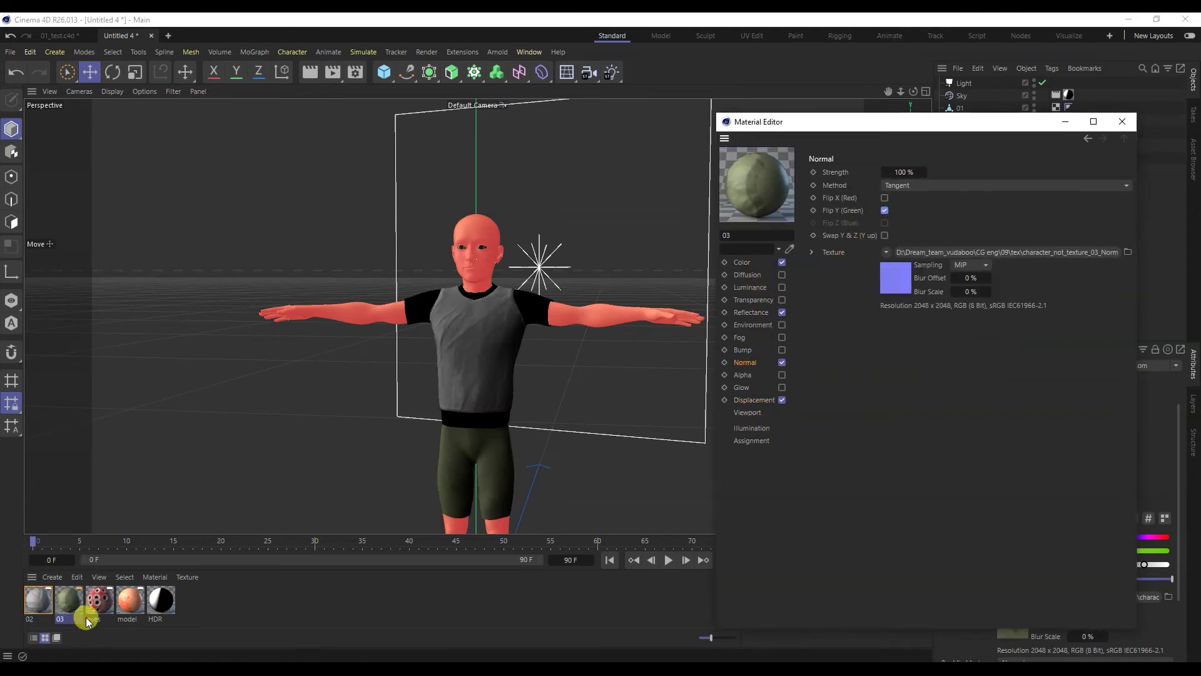
click(98, 599)
click(129, 599)
click(43, 608)
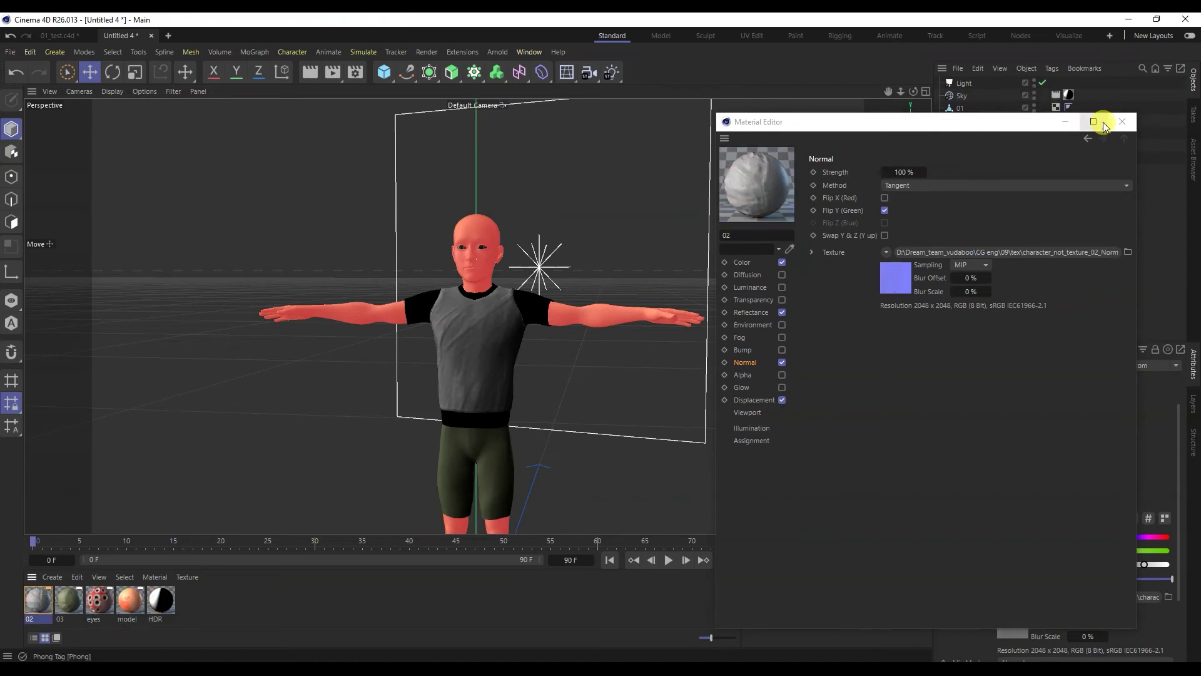
- Create a new PBR material named 01 and open it in the Material Editor
click(1122, 122)
click(55, 578)
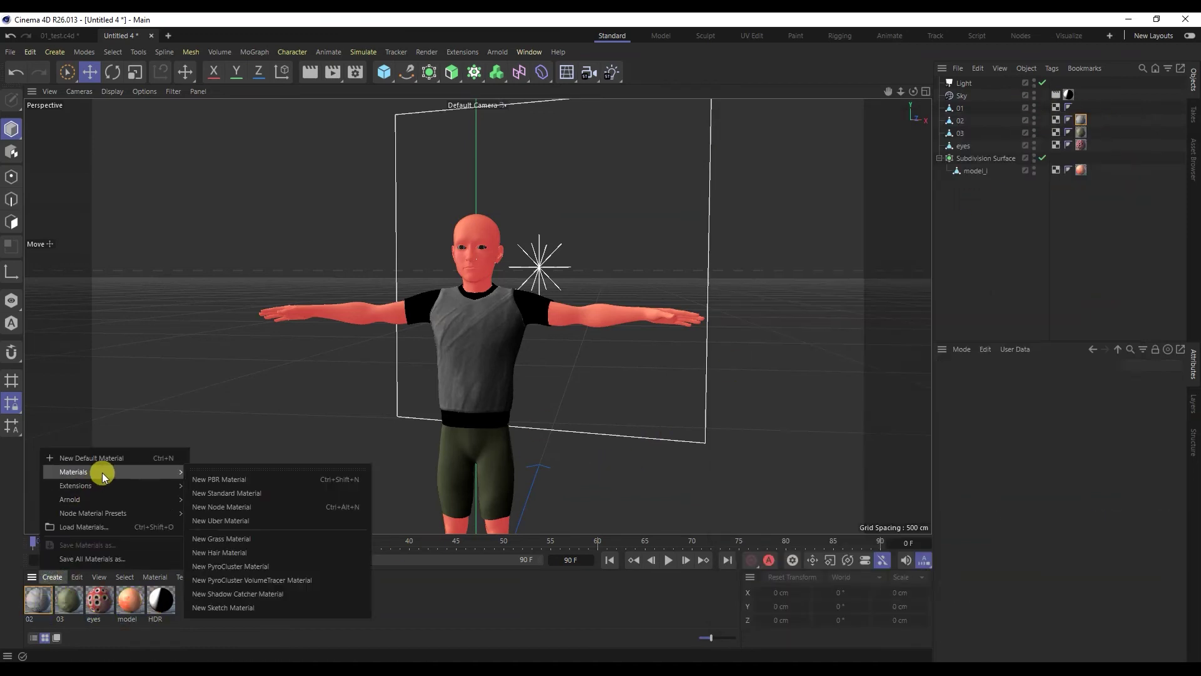
click(214, 482)
text(01)
key(Return)
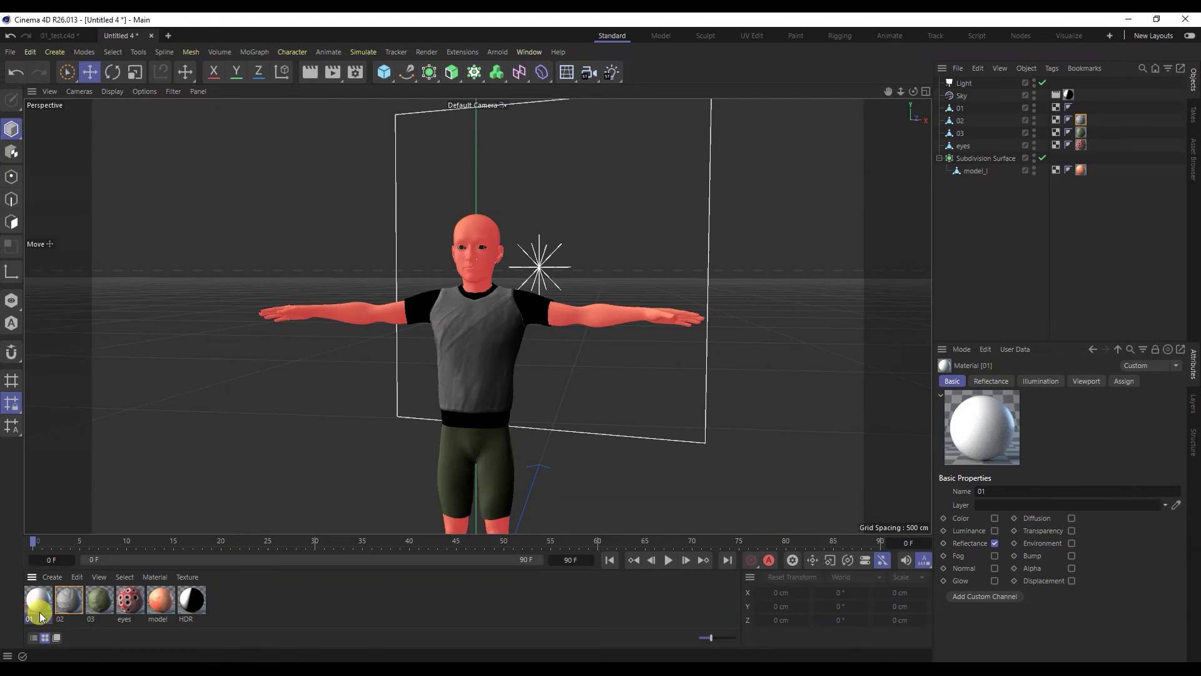
double_click(34, 595)
drag(340, 163, 960, 129)
- Enable the 01 material's Color channel and load character_not_texture_01_BaseColor.png as its texture, without a project copy
click(713, 272)
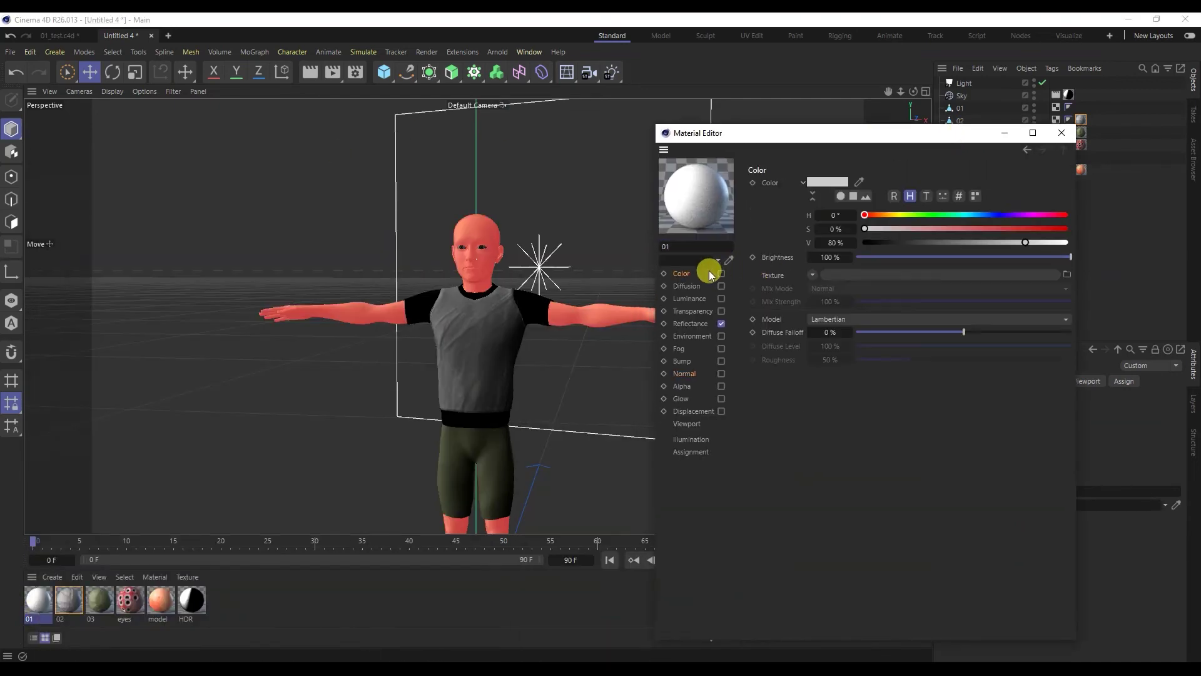
click(849, 273)
double_click(835, 262)
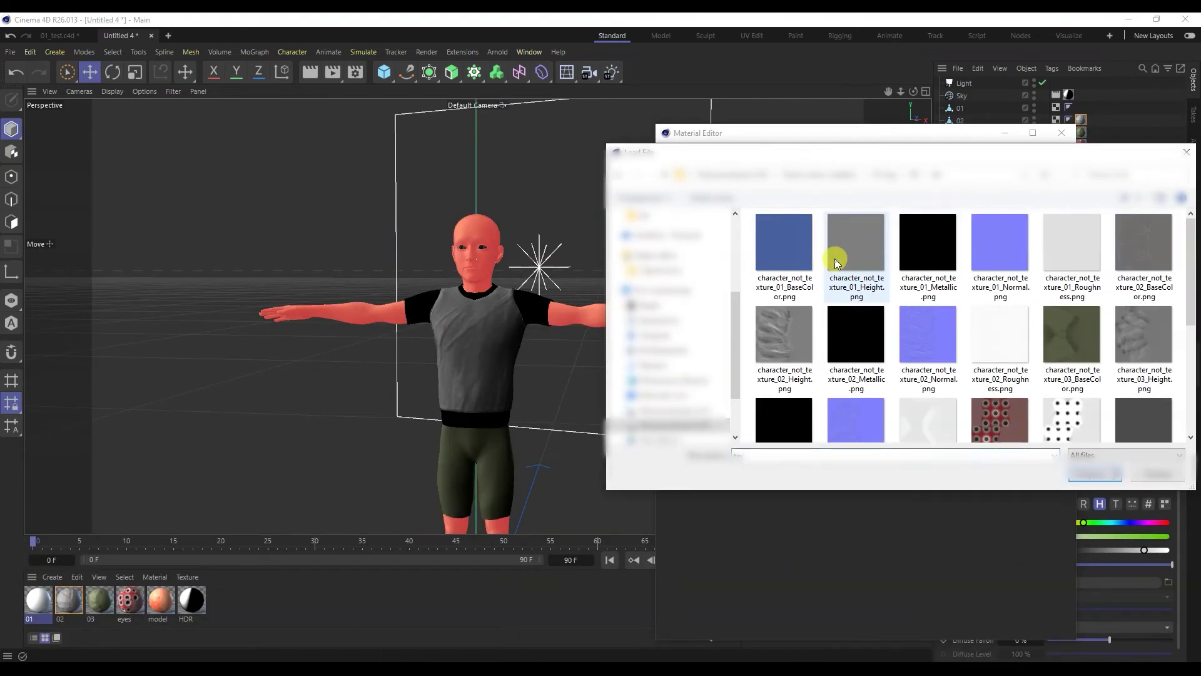
double_click(835, 261)
click(644, 396)
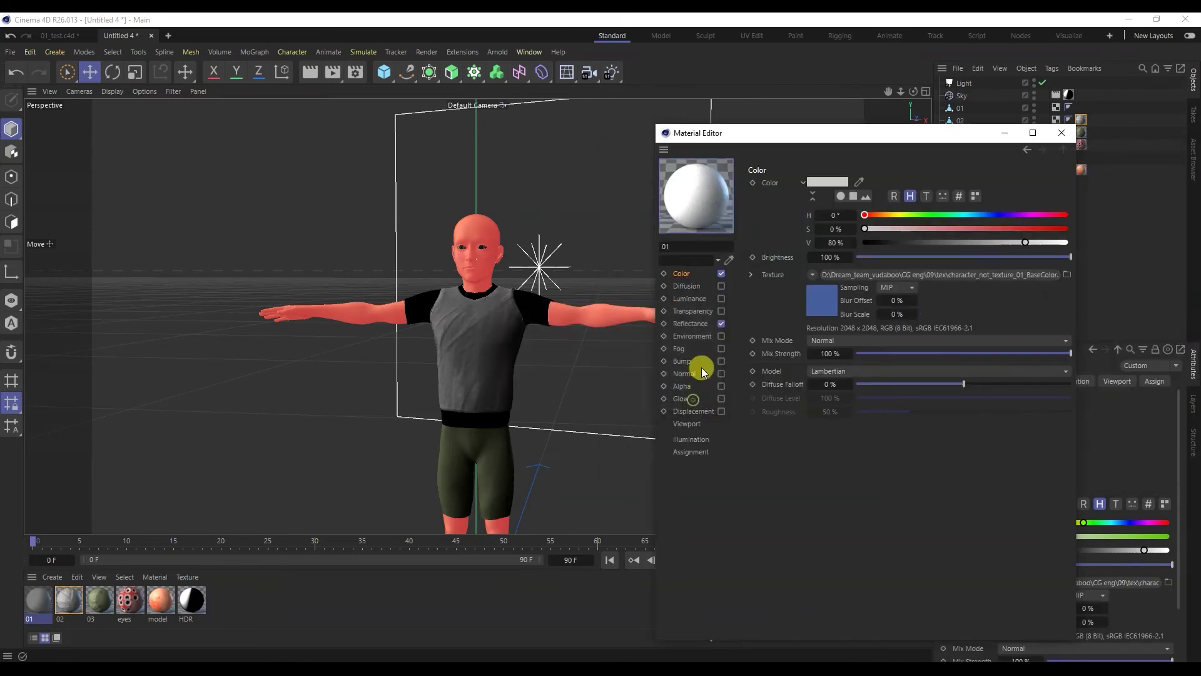
- Load character_not_texture_01_BaseColor.png as the layer color texture of the 01 material's Default Diffuse reflectance layer, without a project copy
click(690, 324)
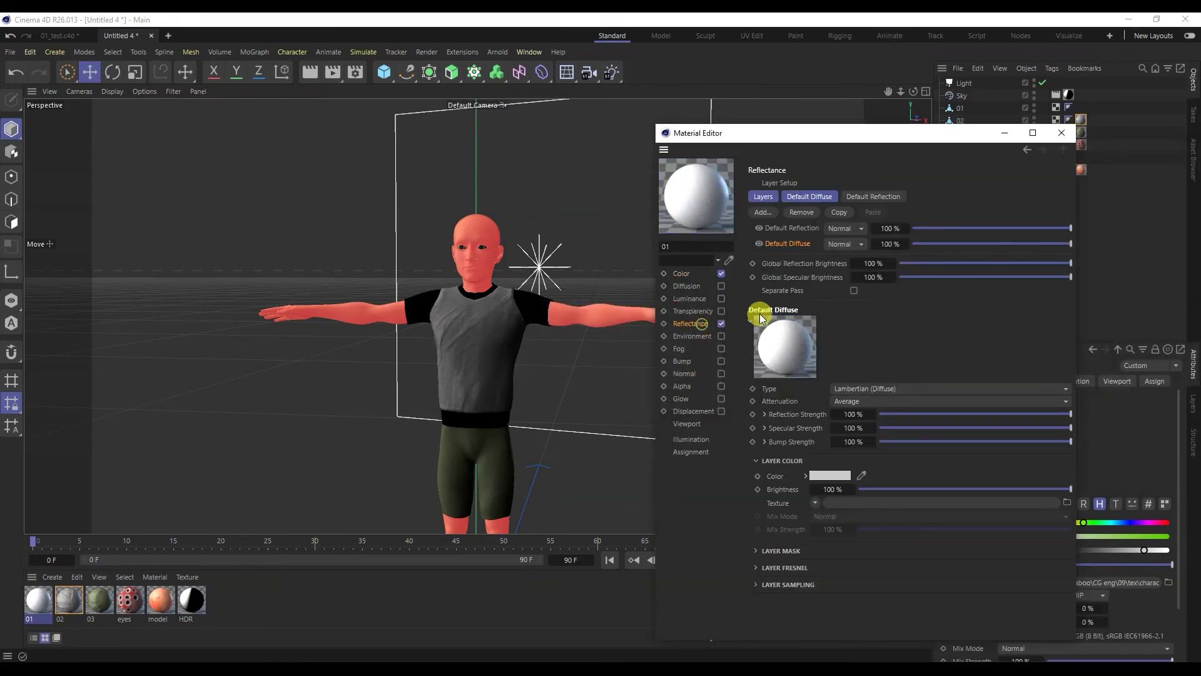
click(843, 504)
double_click(796, 259)
double_click(802, 255)
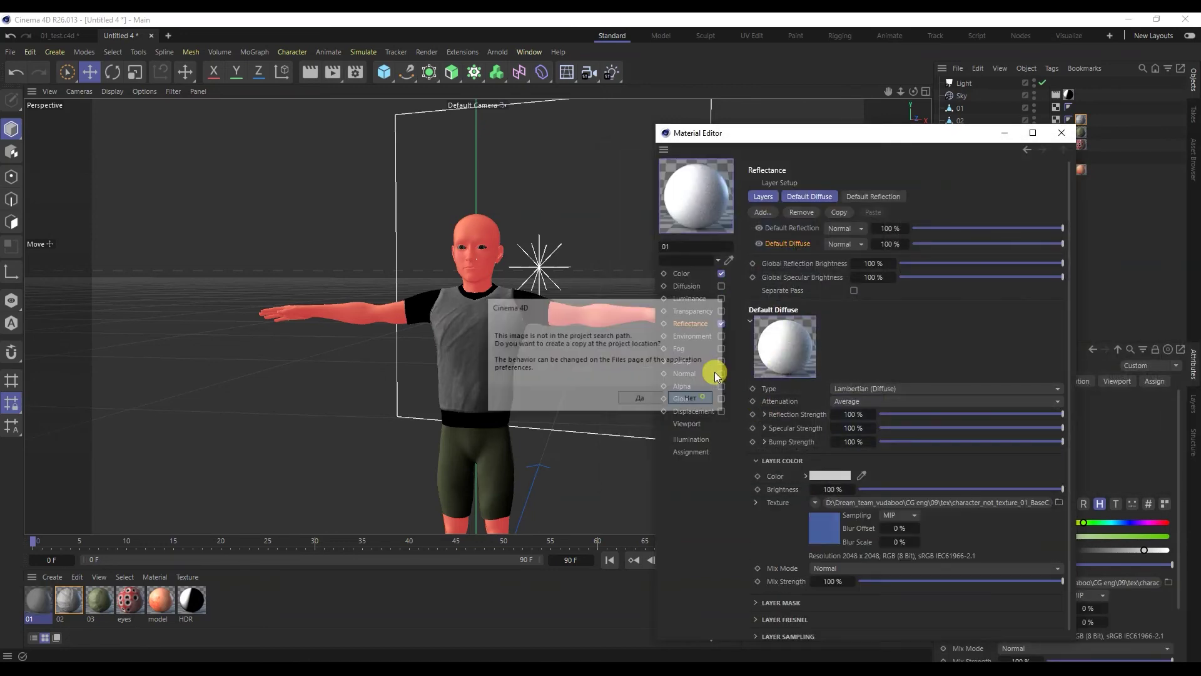
click(644, 396)
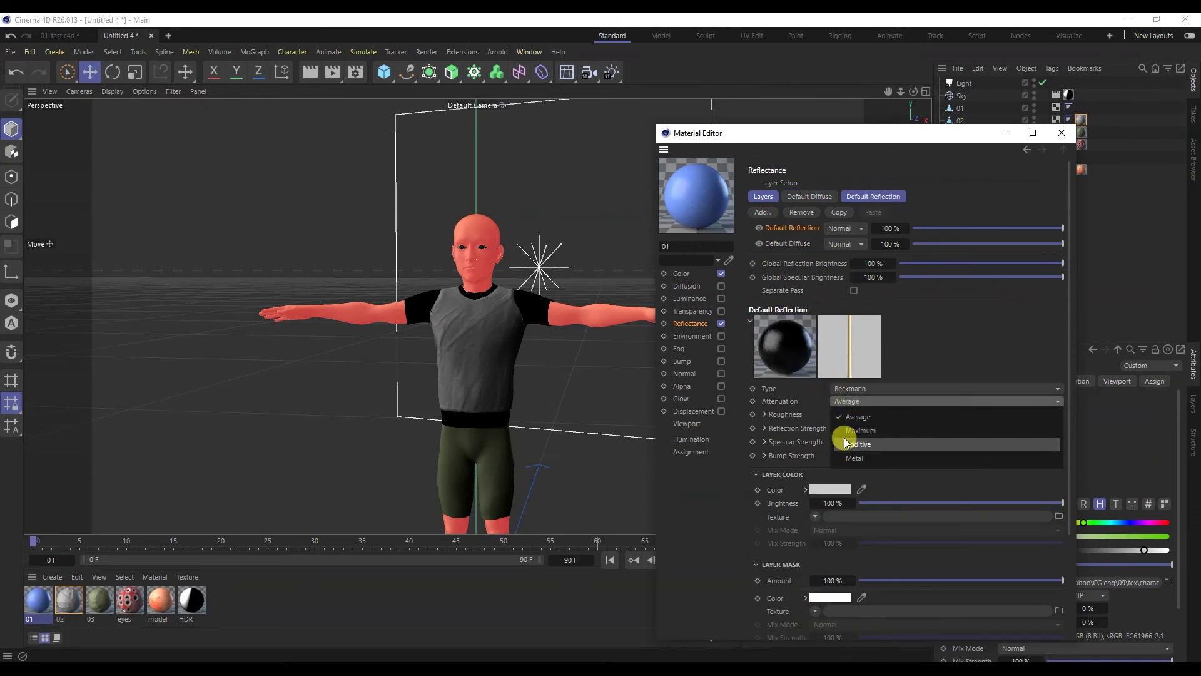
- Set the 01 material's Default Reflection type to GGX and load character_not_texture_01_Roughness.png as its roughness texture, without a project copy
click(846, 389)
click(847, 403)
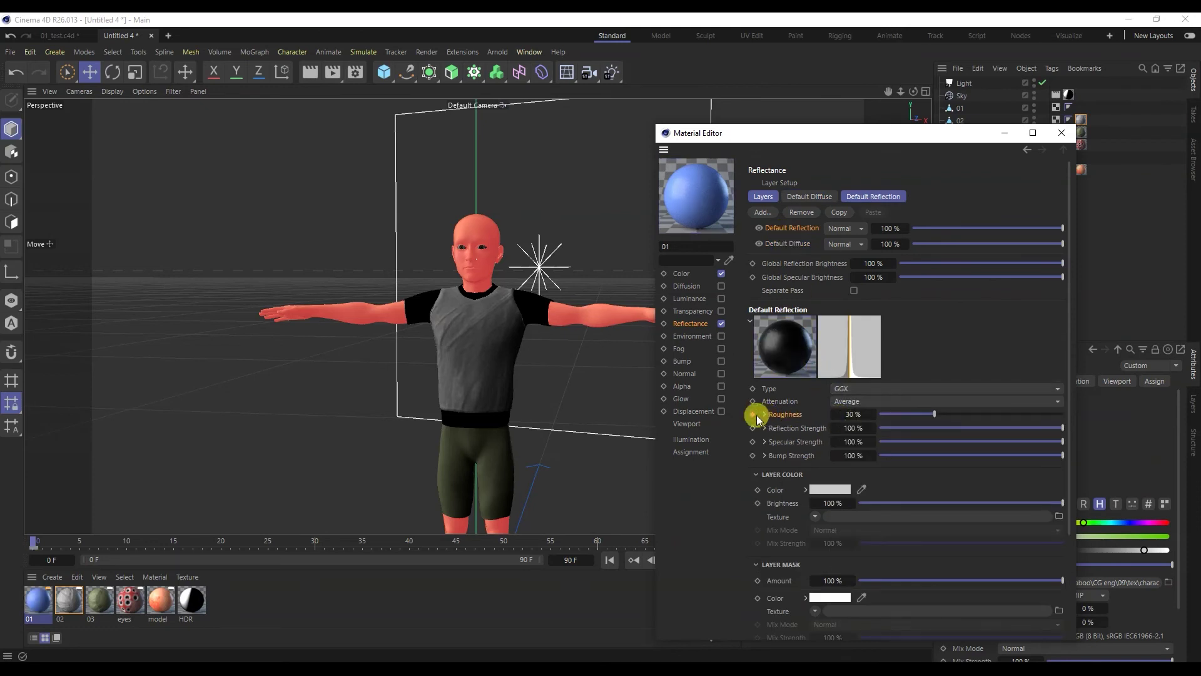
click(763, 415)
click(882, 428)
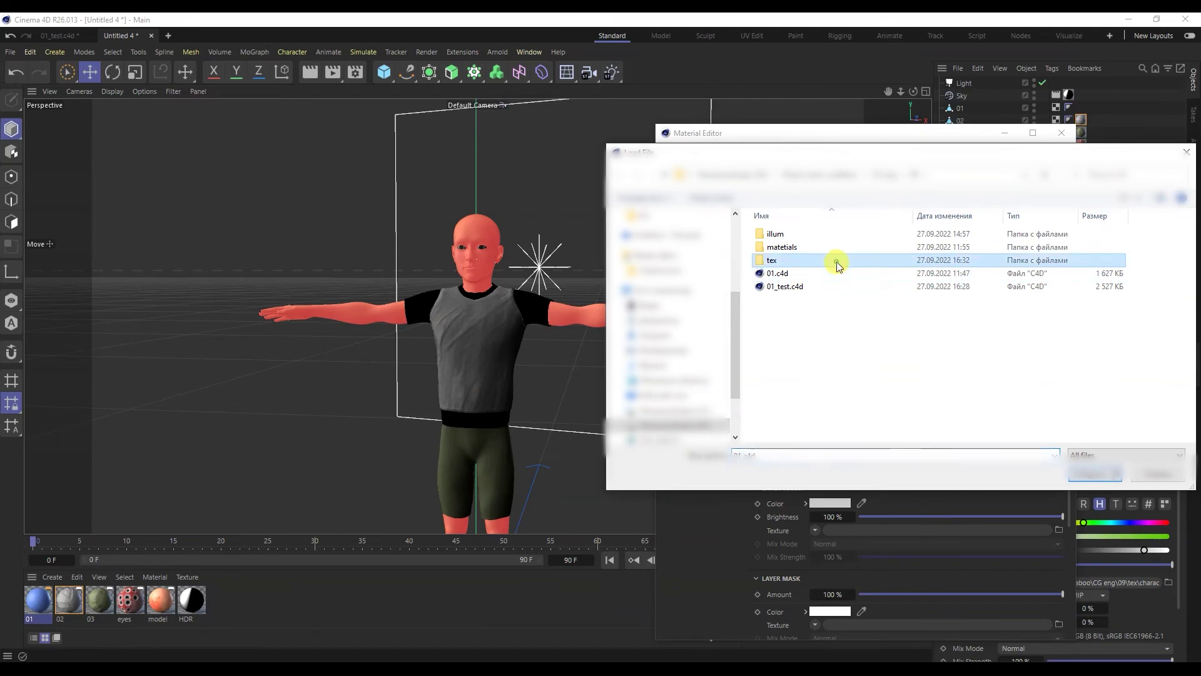
double_click(837, 260)
double_click(1071, 244)
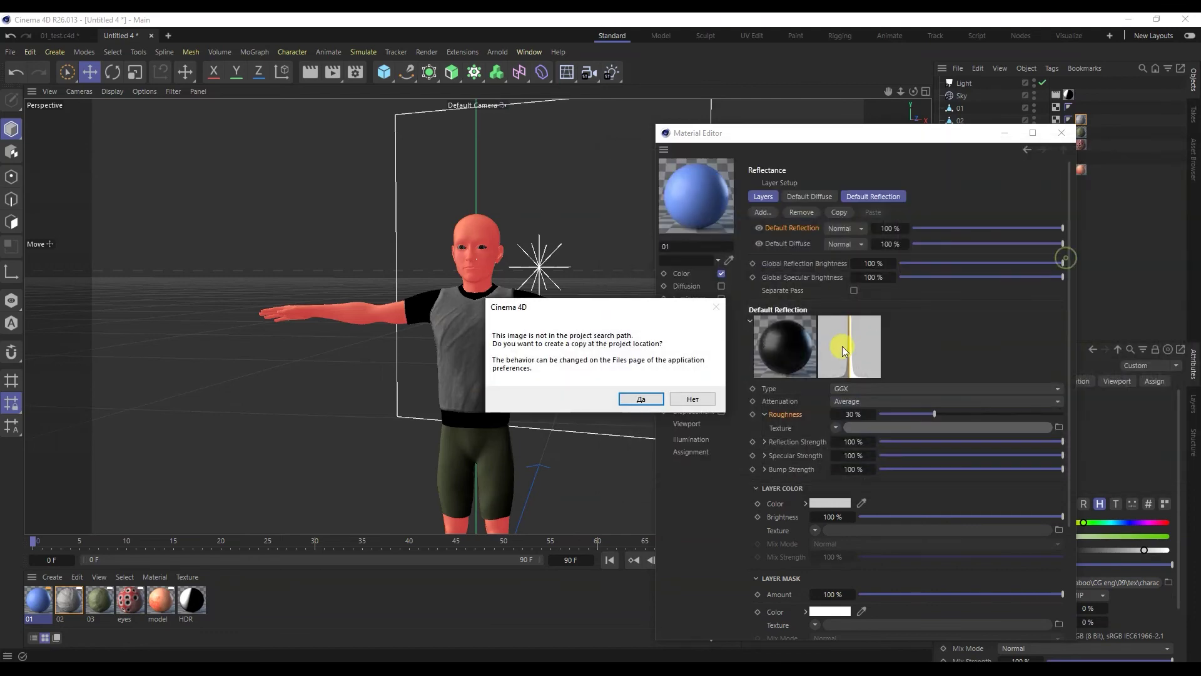
click(690, 394)
- Load character_not_texture_01_Metallic.png as the Default Reflection's Reflection Strength texture and set its Fresnel to the Custom preset with an IOR of 1.35
click(765, 494)
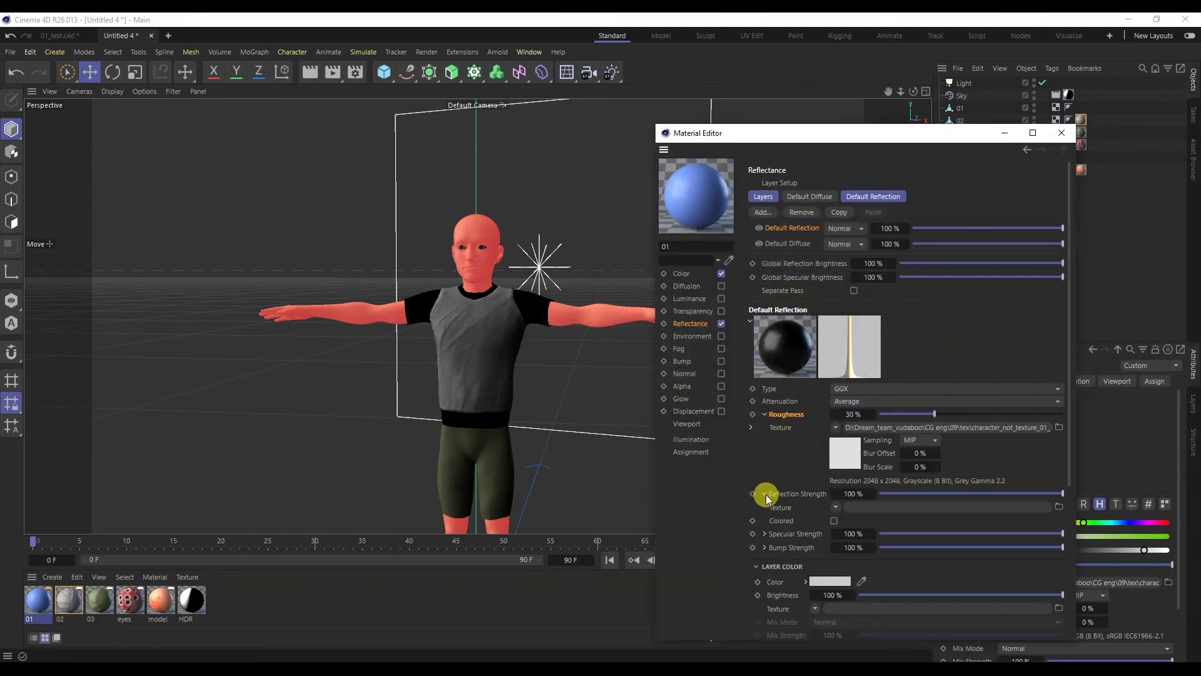
click(892, 506)
double_click(818, 276)
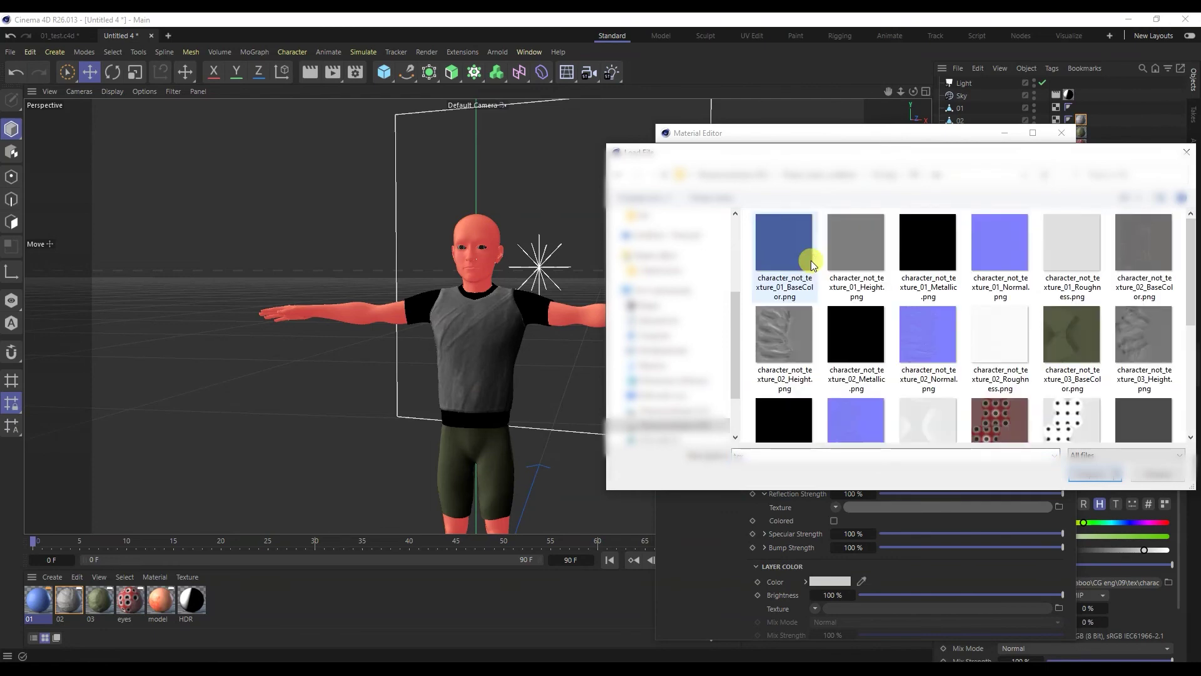
double_click(911, 257)
click(691, 394)
scroll(768, 471, down, 6)
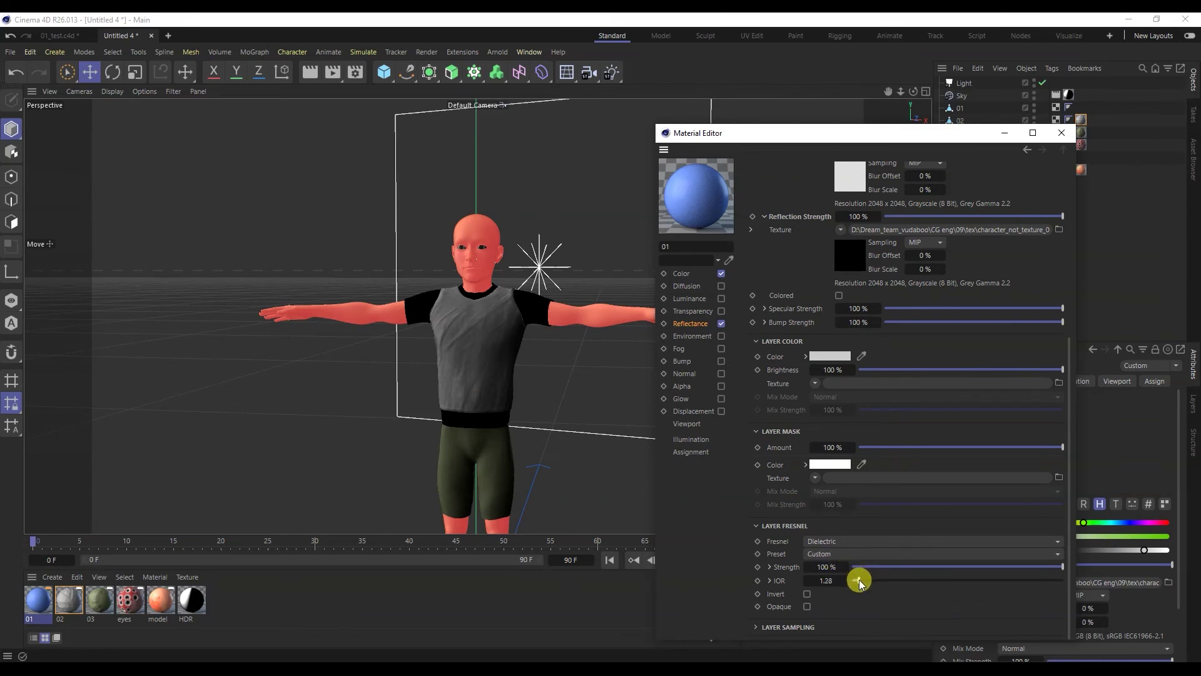
mouse_move(858, 580)
mouse_down()
mouse_move(837, 576)
mouse_move(859, 581)
mouse_up()
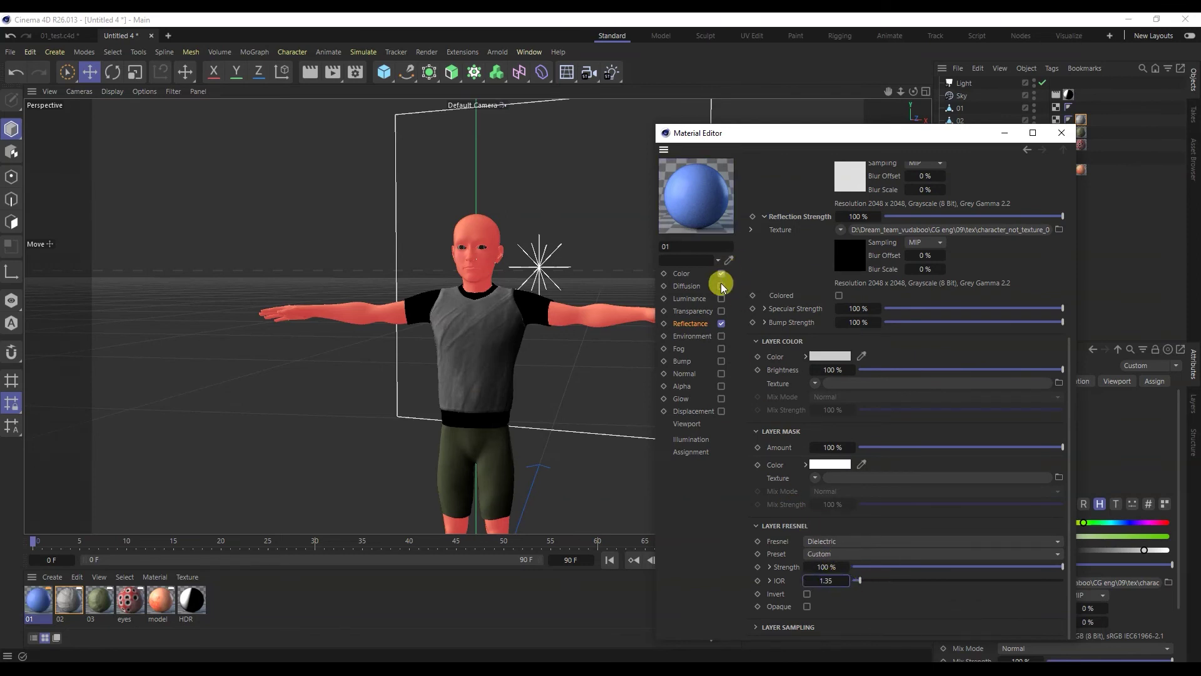
- Enable the 01 material's Normal channel and load character_not_texture_01_Normal.png as its texture, without a project copy
click(688, 374)
click(957, 265)
double_click(931, 265)
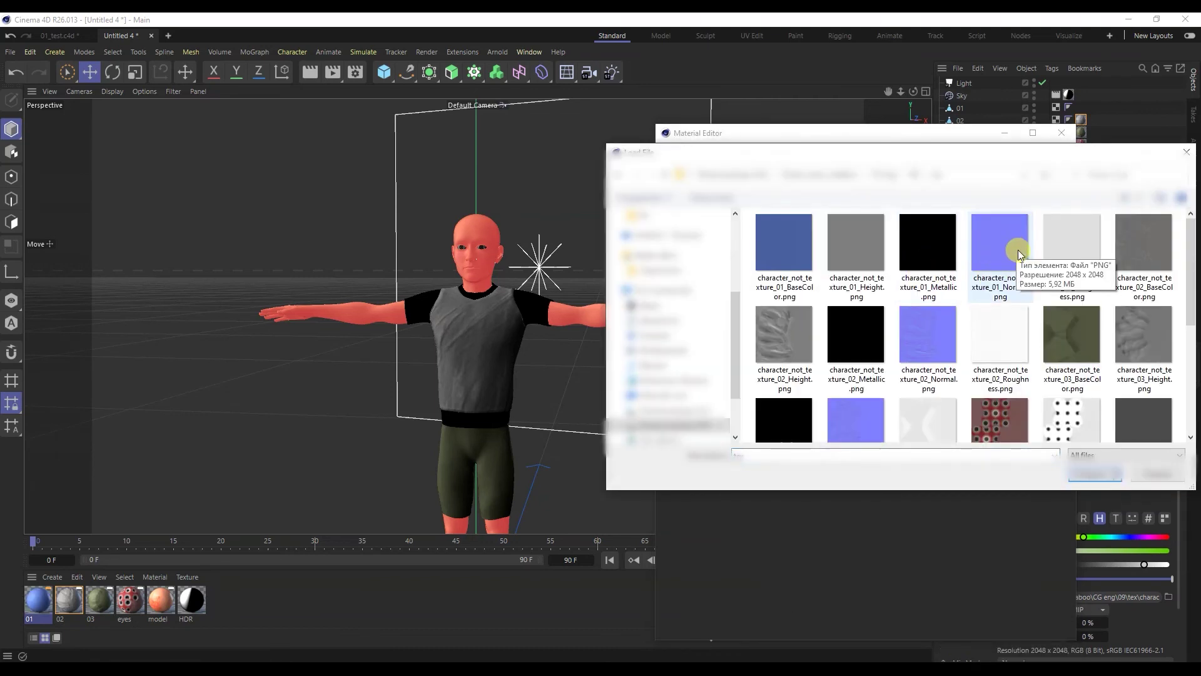
double_click(1000, 251)
click(692, 394)
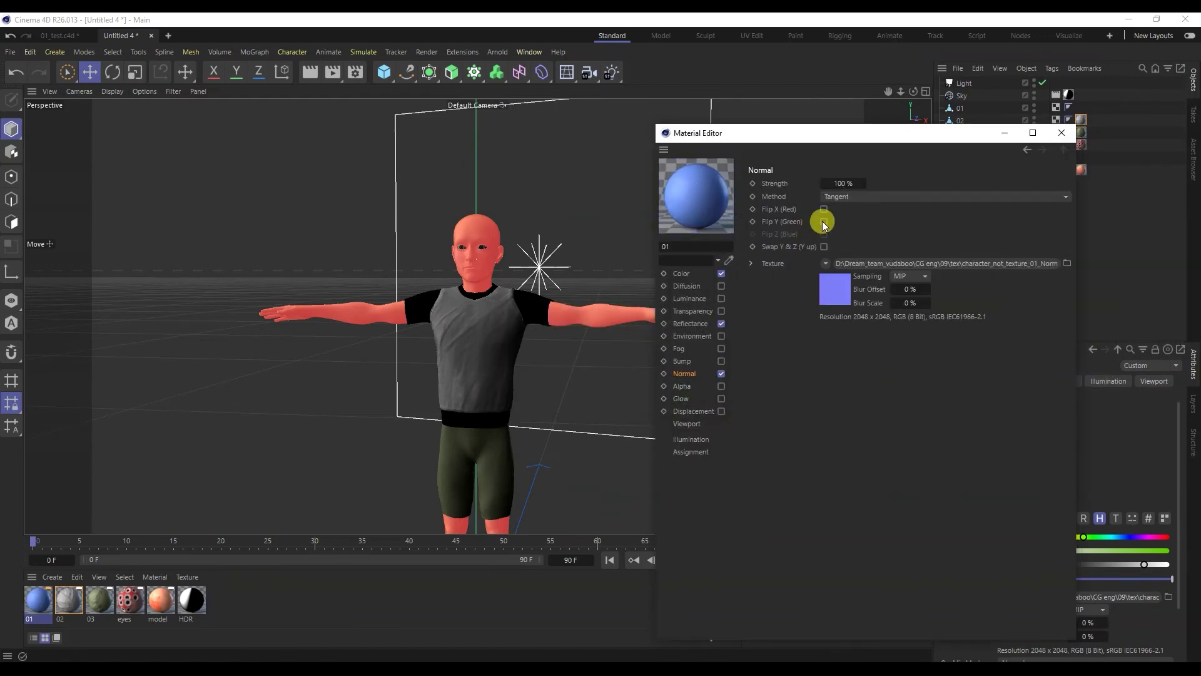
- Enable the 01 material's Displacement channel with character_not_texture_01_Height.png and set its height to 0.1 cm
click(685, 410)
click(836, 225)
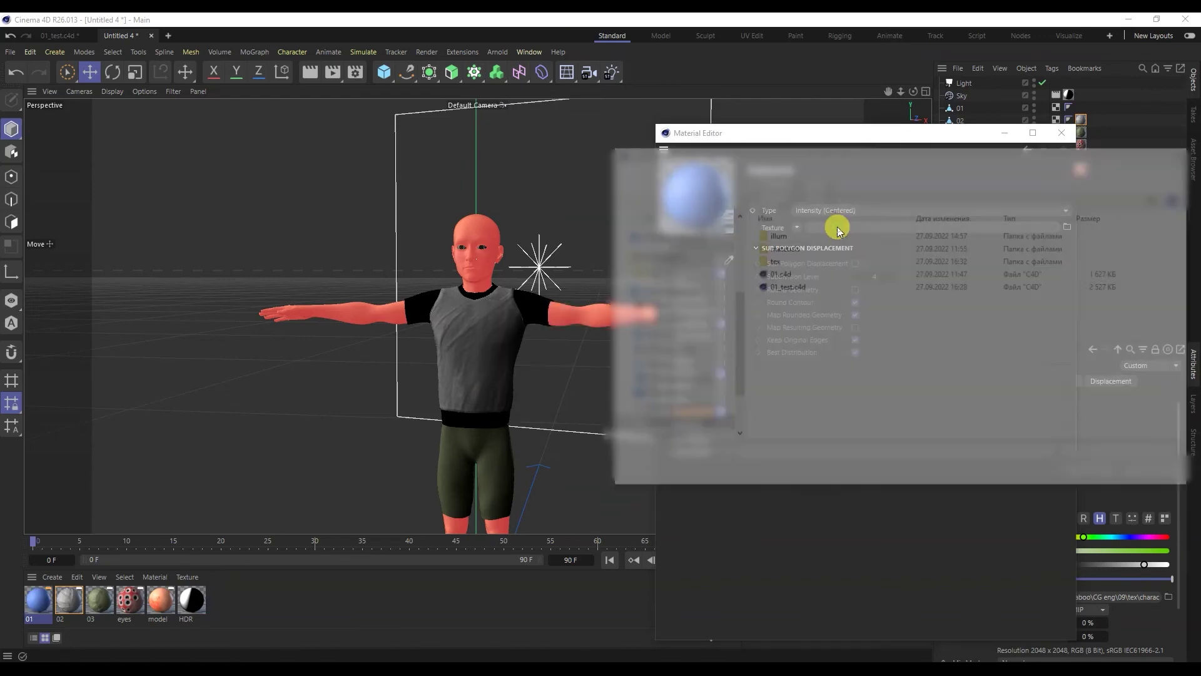
double_click(816, 260)
double_click(836, 246)
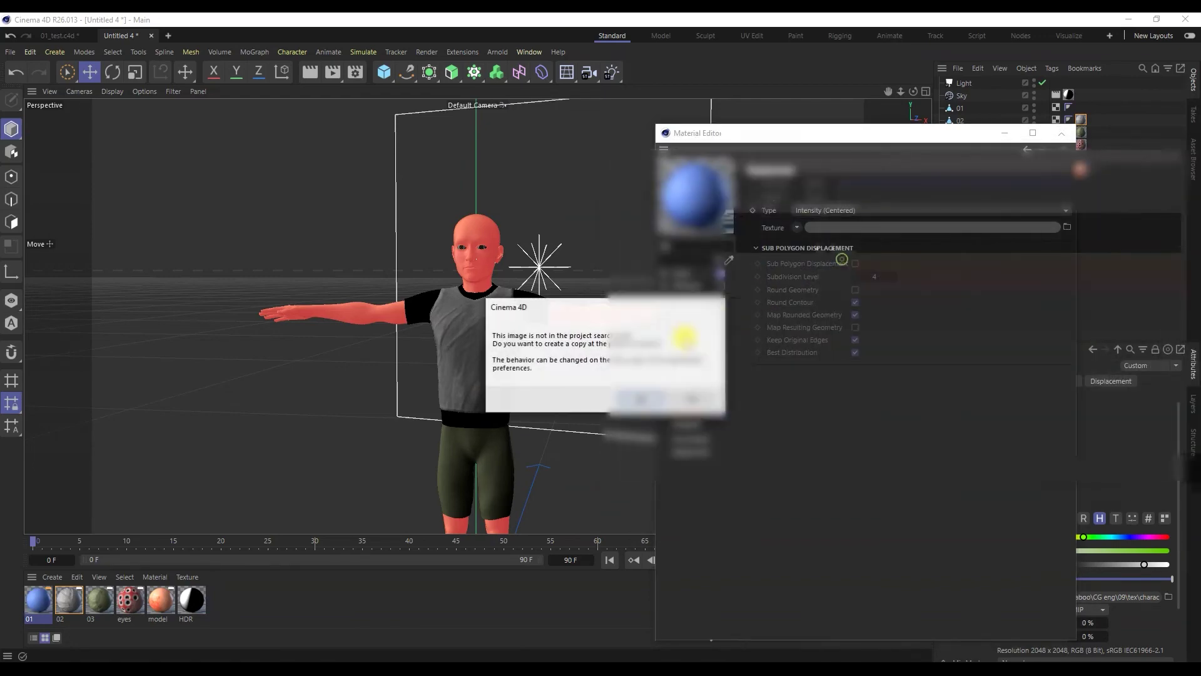
key(Return)
click(810, 198)
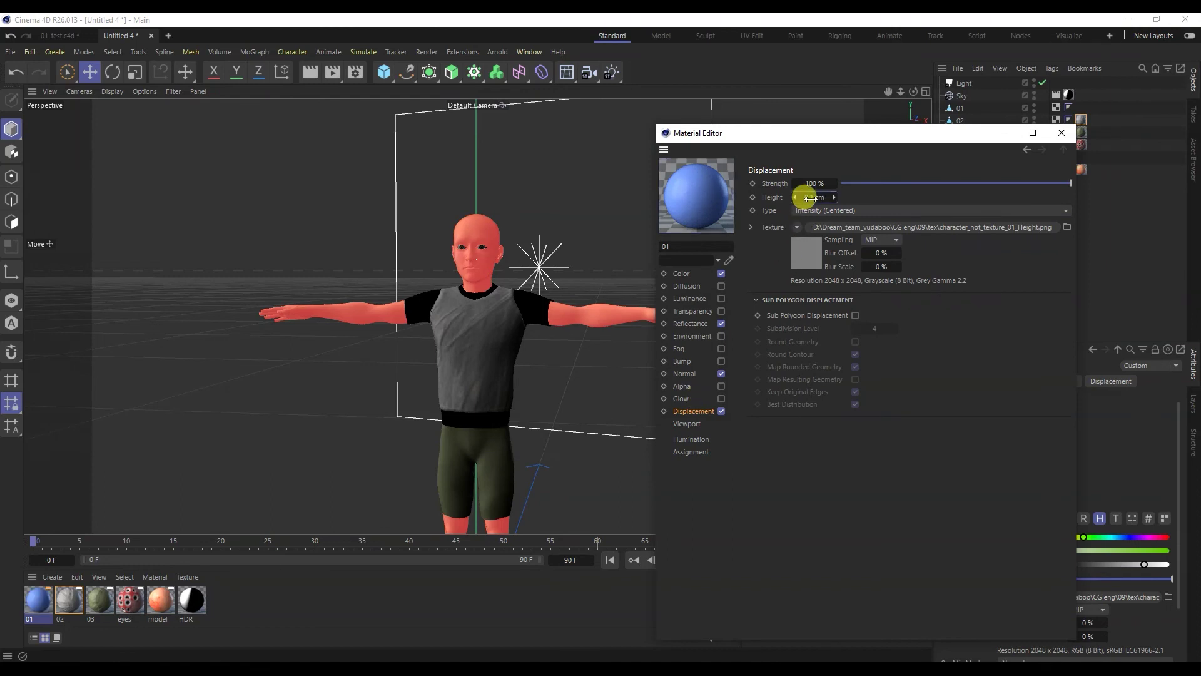
click(1061, 132)
- Apply the 01 material to the 01 object
alt+middle_drag(592, 260, 612, 226)
scroll(611, 238, down, 2)
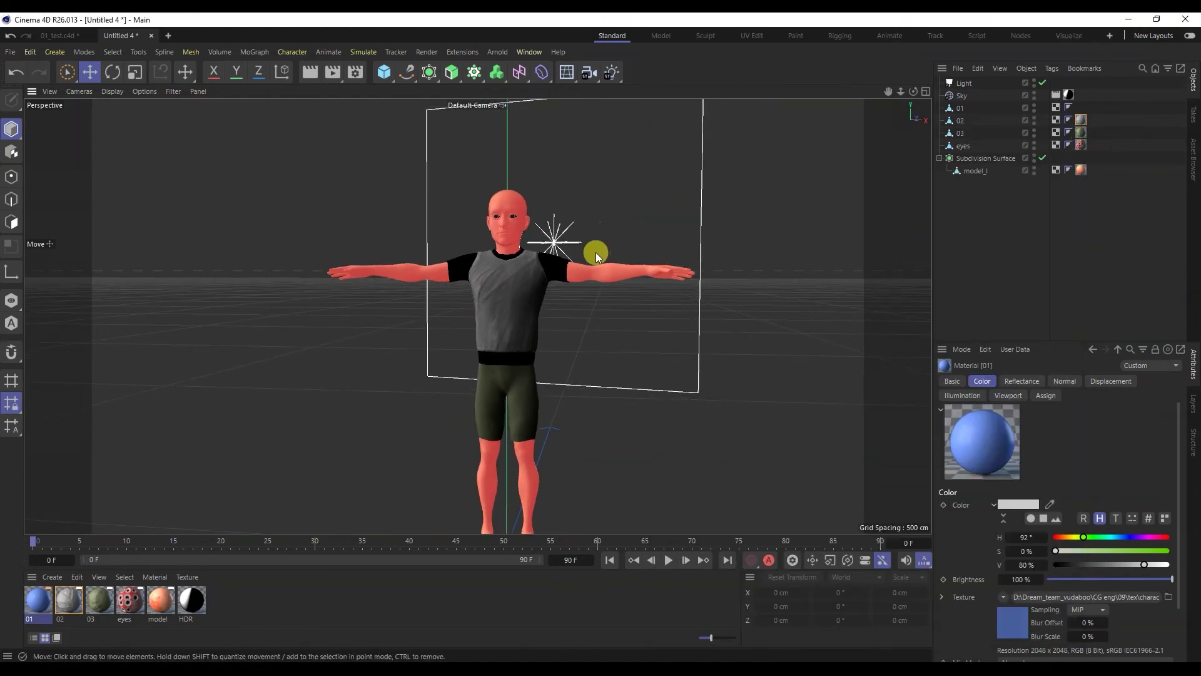
- Review the render settings for the Physical renderer, Ambient Occlusion and Global Illumination, including the available Global Illumination presets
click(356, 73)
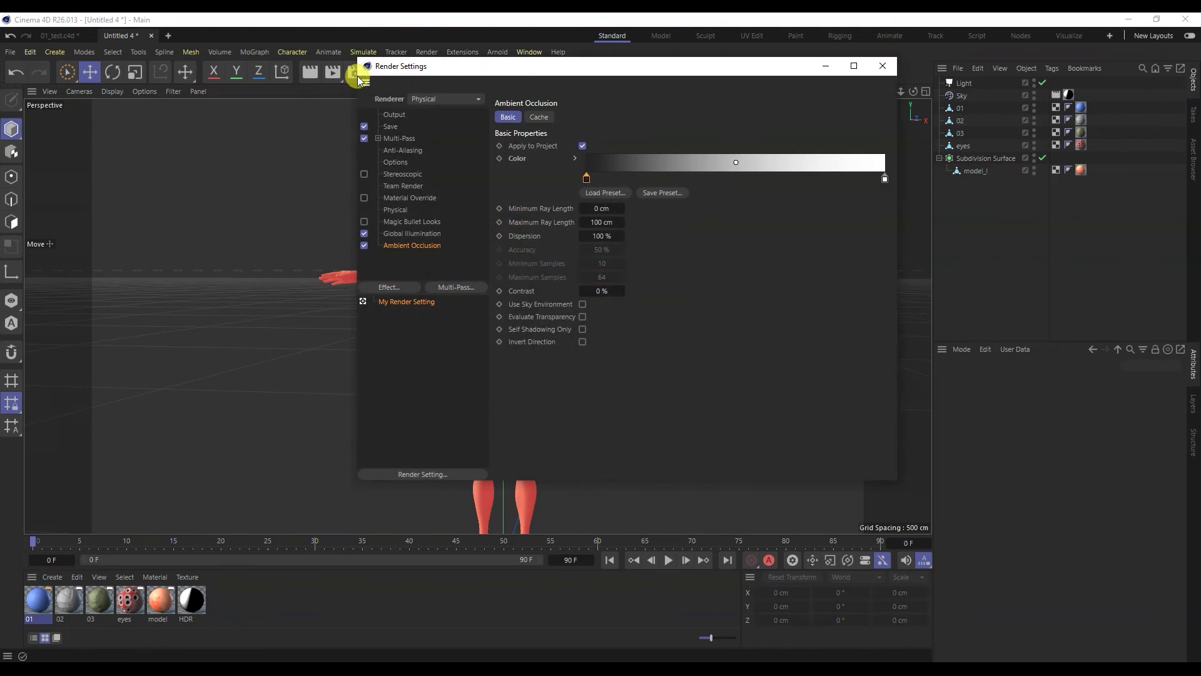
click(420, 100)
click(429, 134)
click(401, 235)
click(402, 245)
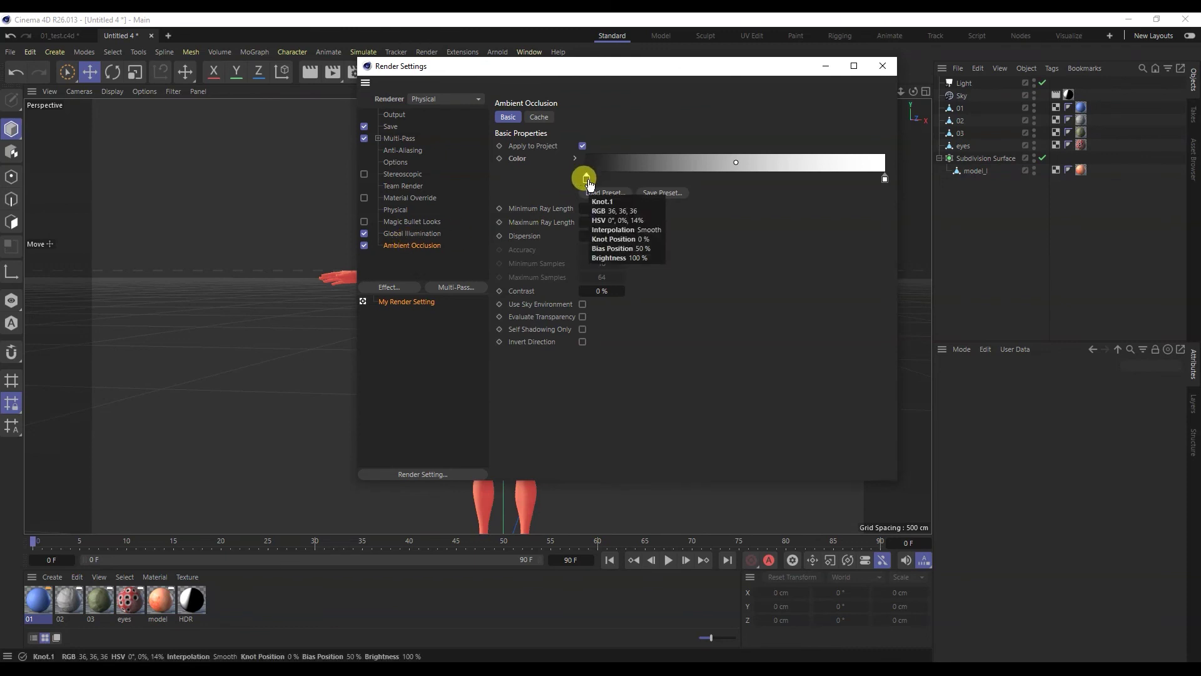
click(438, 237)
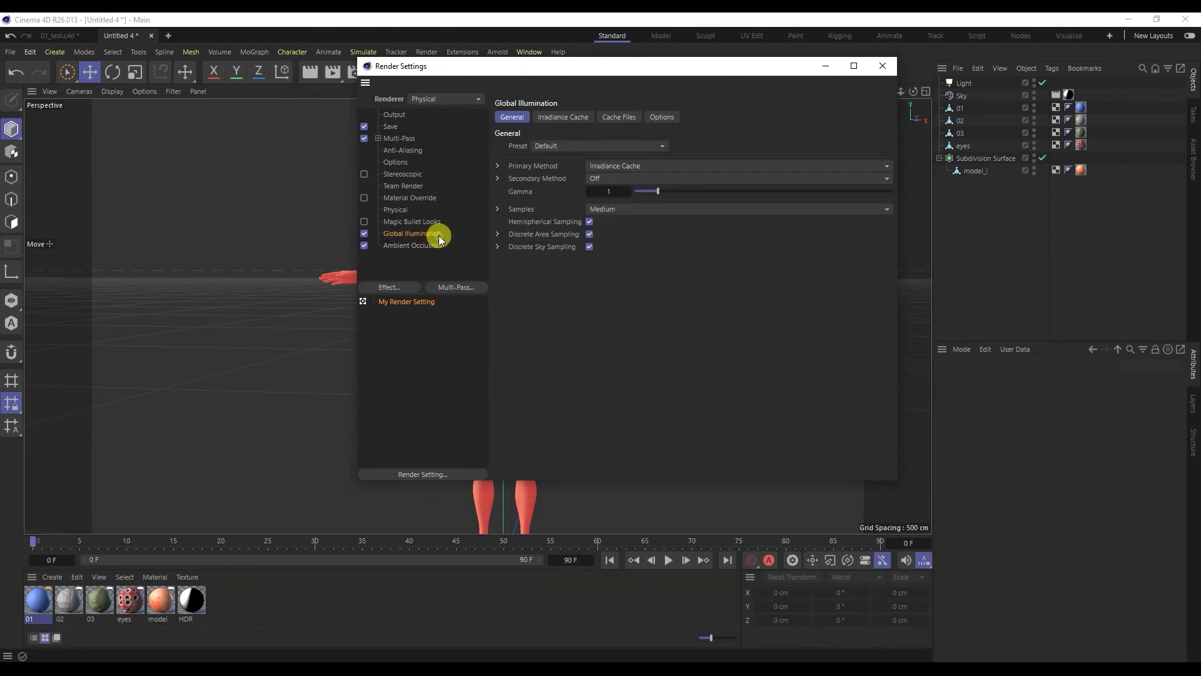
click(566, 147)
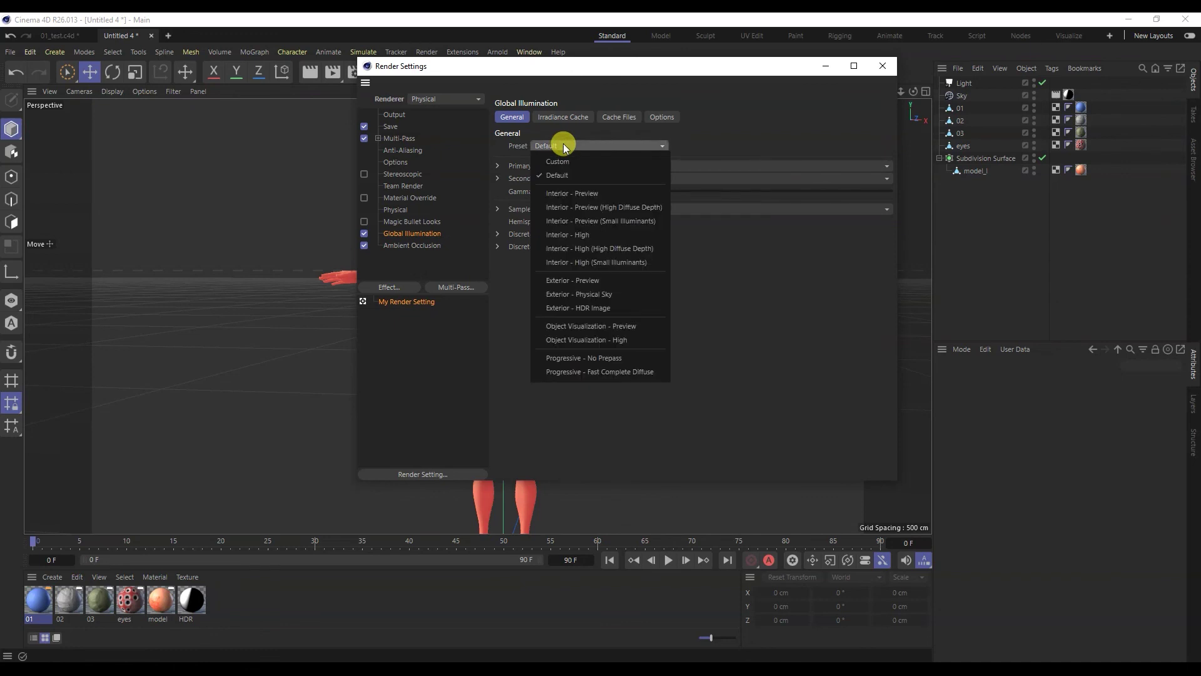
click(742, 269)
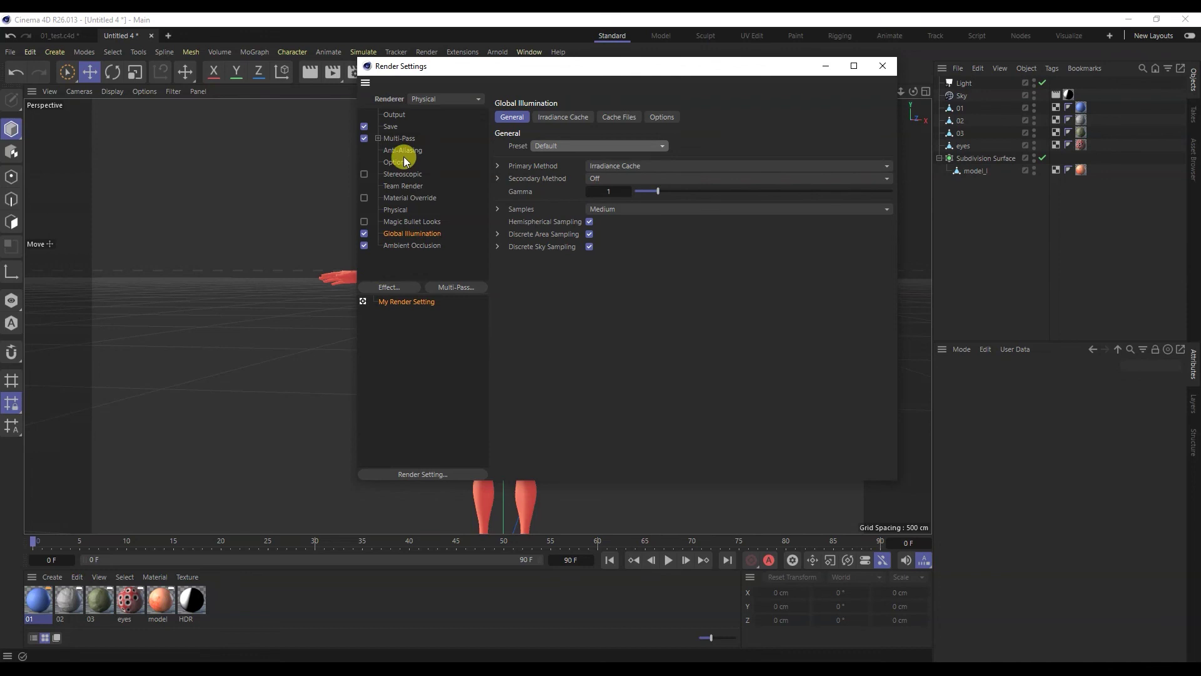
- Set the Physical renderer's sampling quality to Medium, keeping the Adaptive sampler, and close the render settings
click(403, 211)
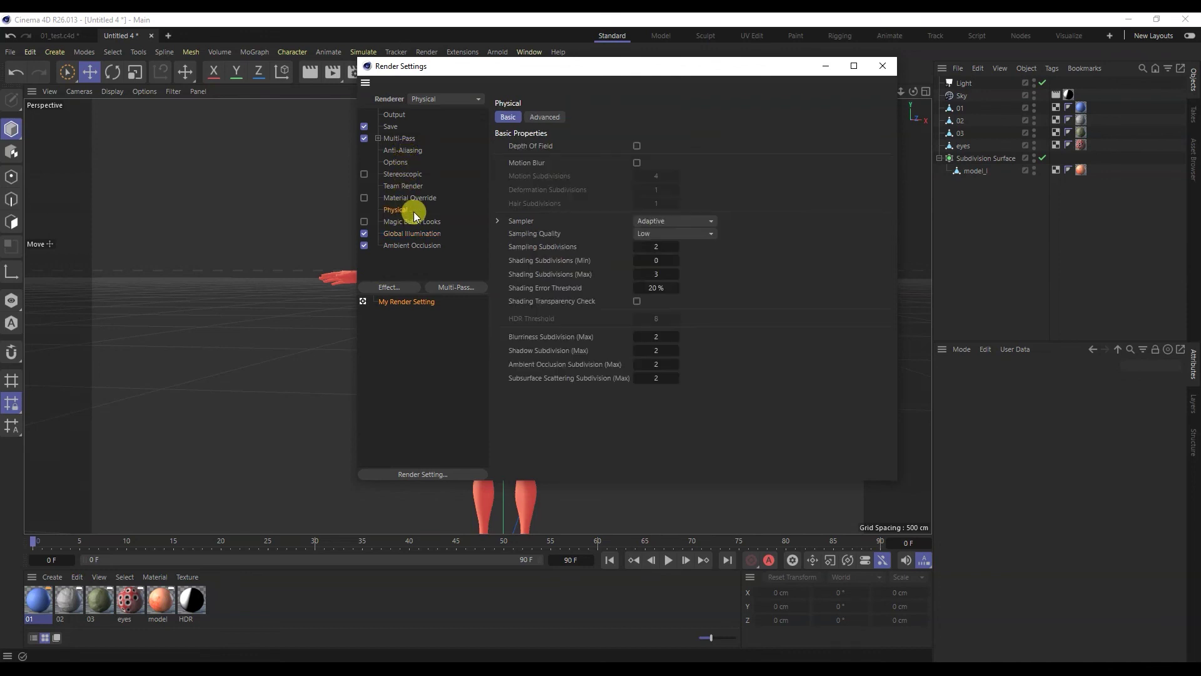
click(653, 224)
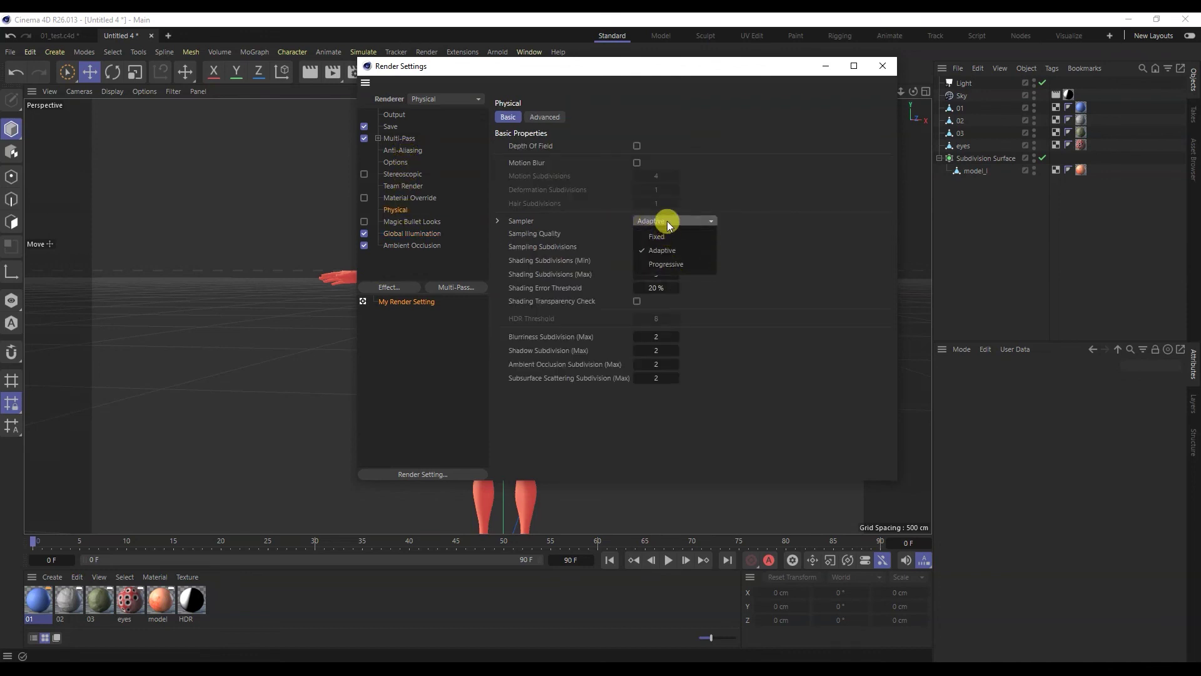
click(666, 223)
click(667, 236)
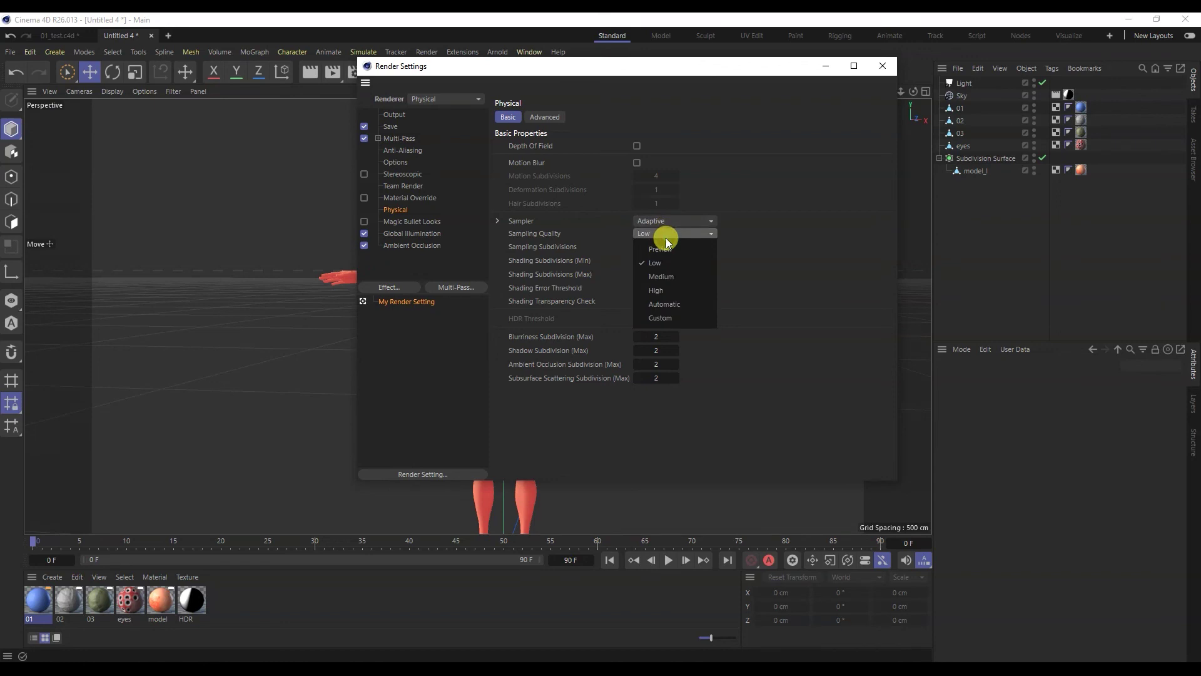
click(650, 279)
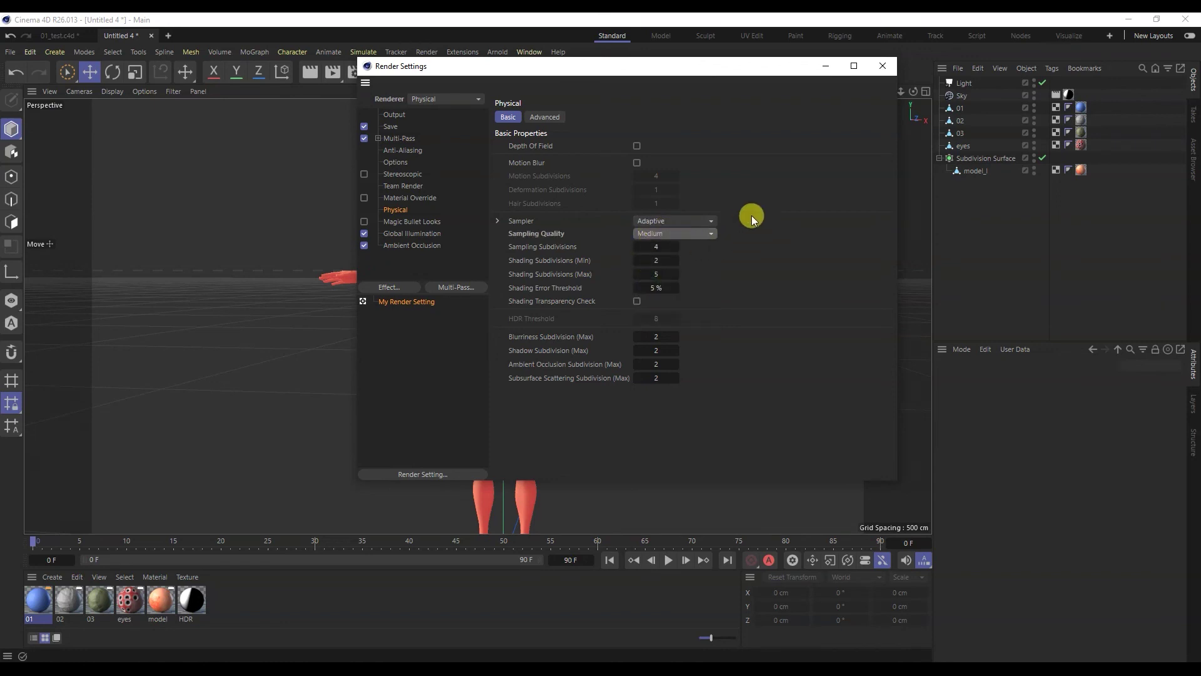
click(875, 67)
- Frame the character closer in the perspective view and render it in the Picture Viewer
scroll(496, 309, up, 3)
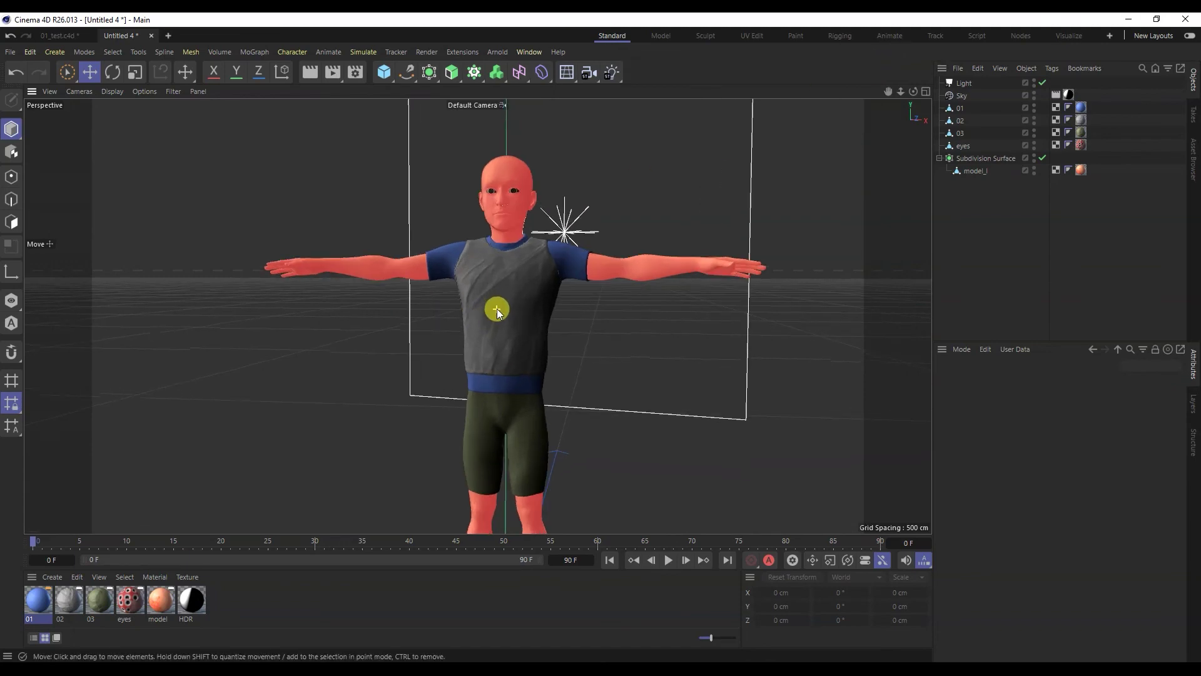
drag(912, 91, 920, 93)
click(334, 75)
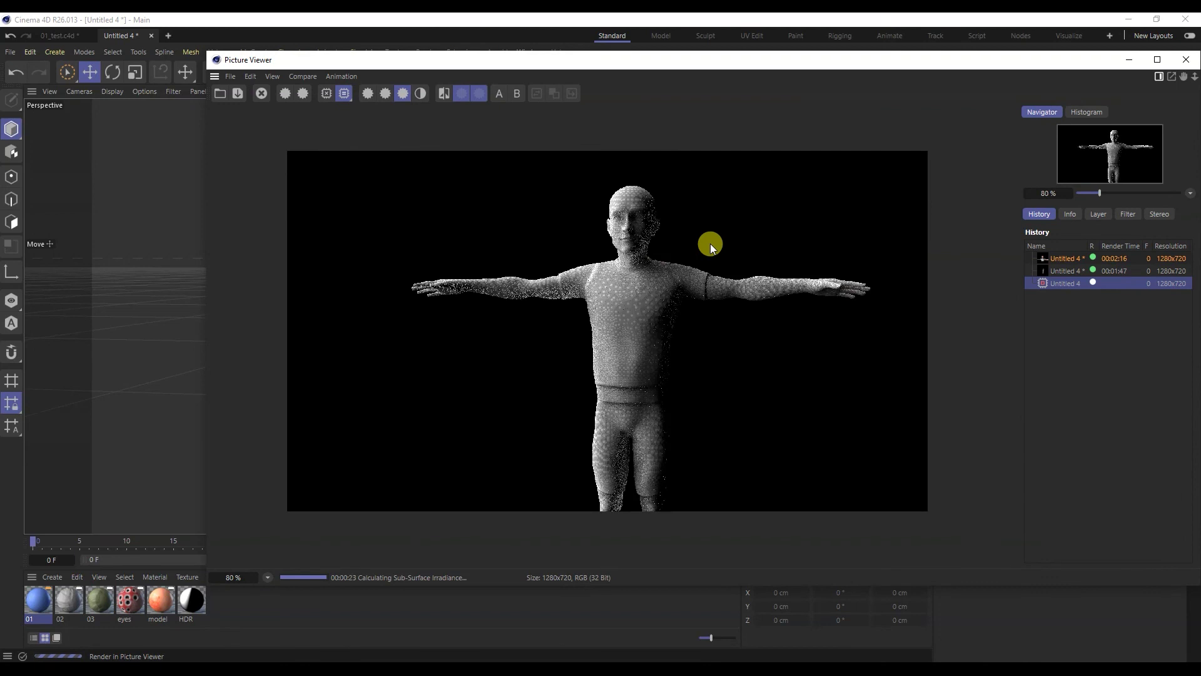